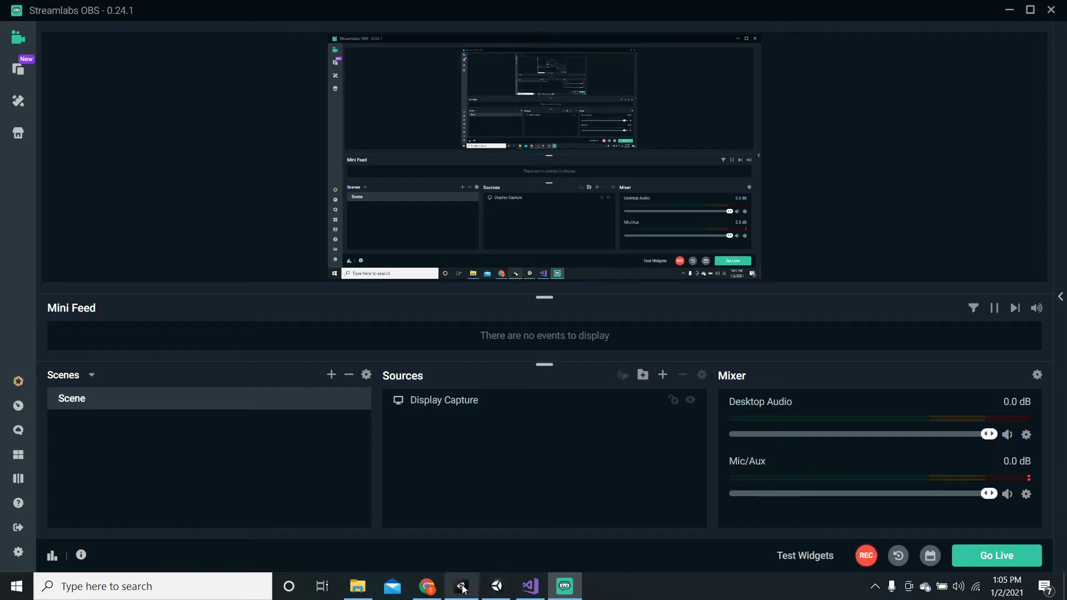
# Bring Unity forward, collapse Assets > Audio, and switch to the Game view showing the PAUSED menu
pyautogui.click(496, 586)
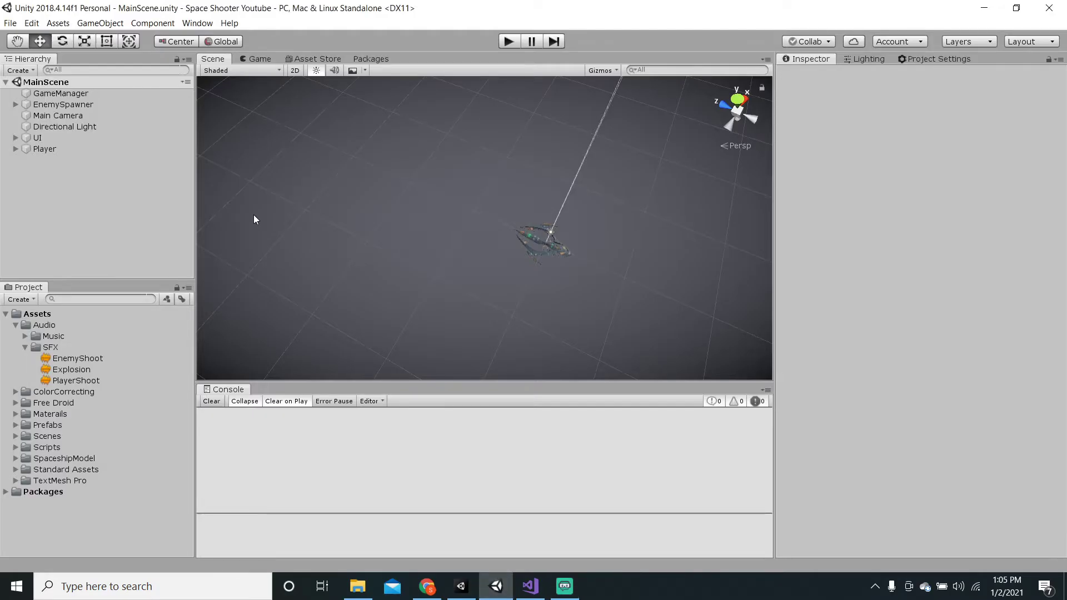
pyautogui.click(15, 325)
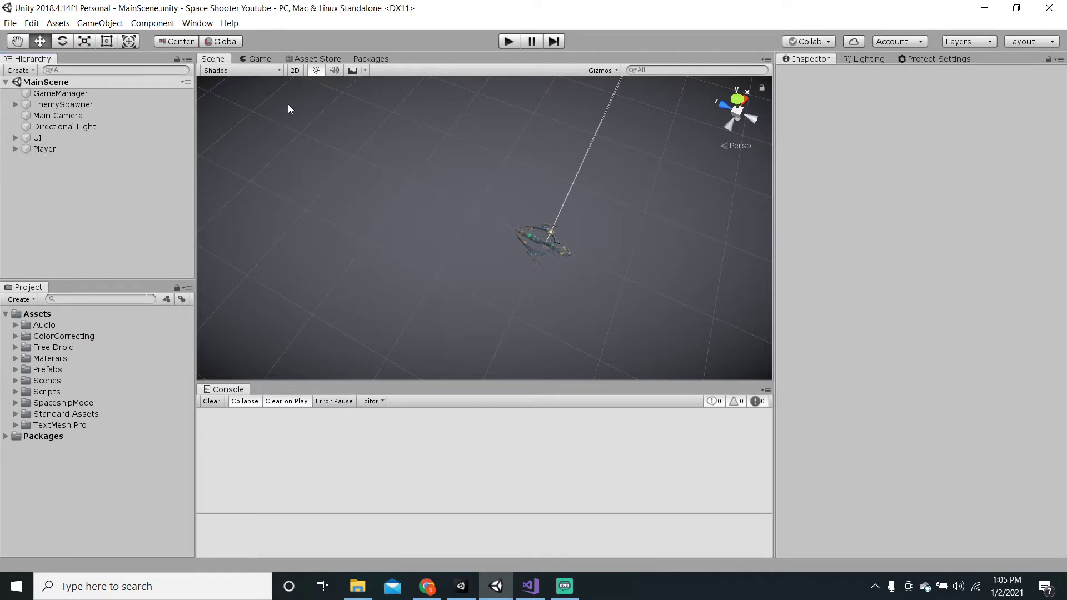
pyautogui.keyDown('alt'); pyautogui.moveTo(411, 152); pyautogui.dragTo(500, 99); pyautogui.keyUp('alt')
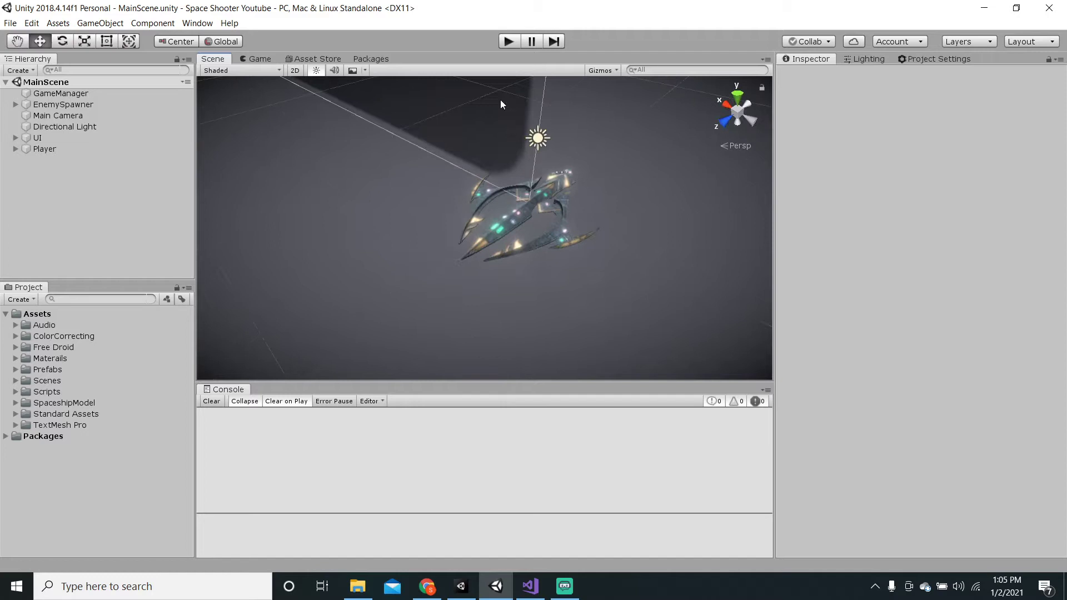
pyautogui.click(258, 58)
pyautogui.click(506, 41)
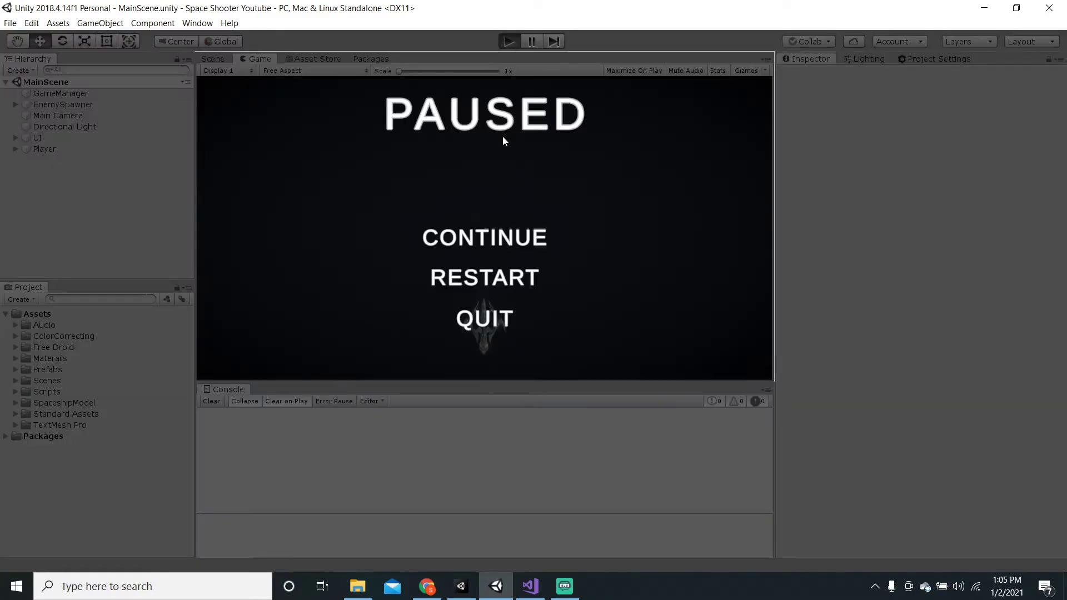
pyautogui.press('Escape')
pyautogui.press('Left')
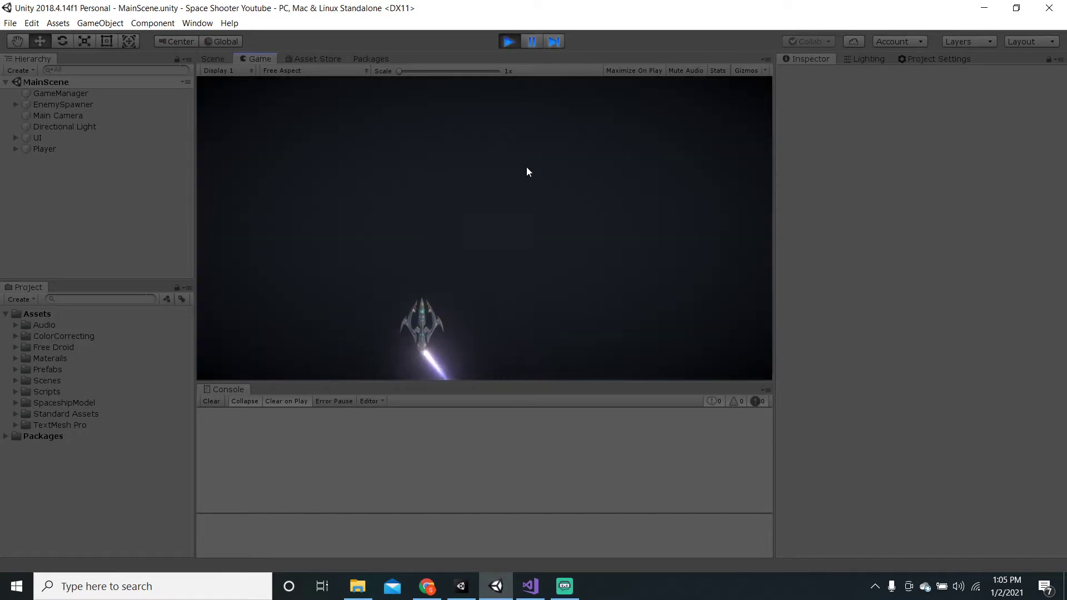
pyautogui.press('Right')
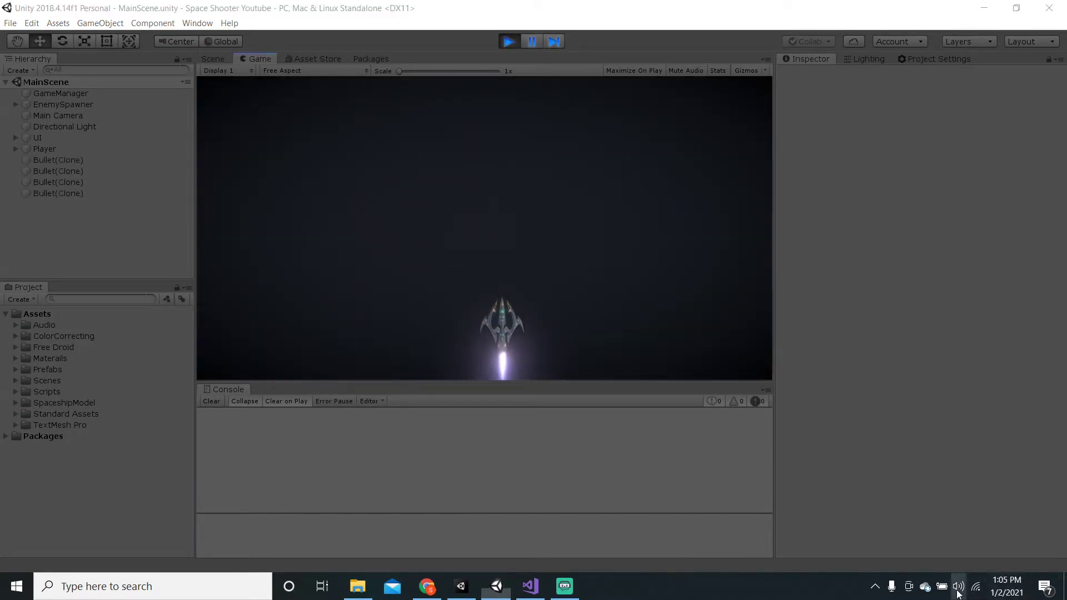
pyautogui.click(958, 586)
pyautogui.click(925, 554)
pyautogui.click(566, 242)
pyautogui.press('Left')
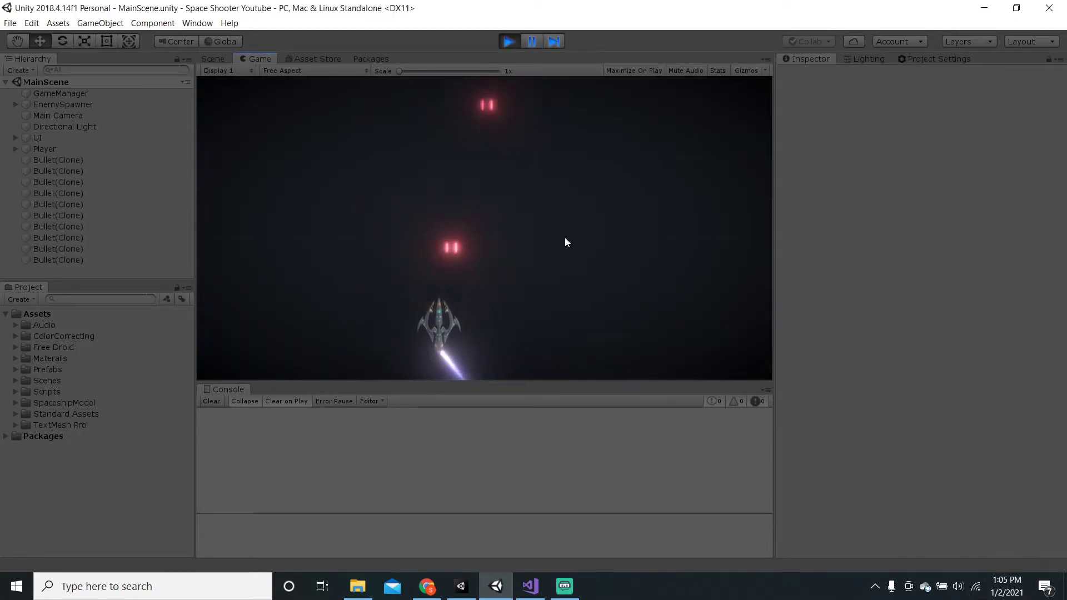
pyautogui.press('Right')
pyautogui.press('Left')
pyautogui.press('Right')
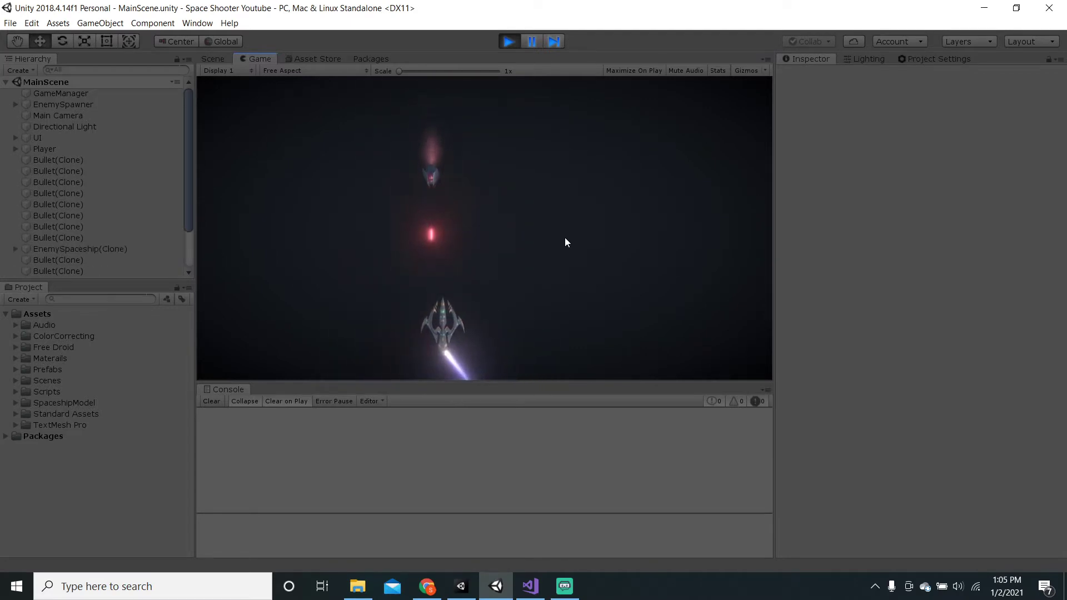
pyautogui.press('Left')
pyautogui.press('Right')
pyautogui.press('Right')
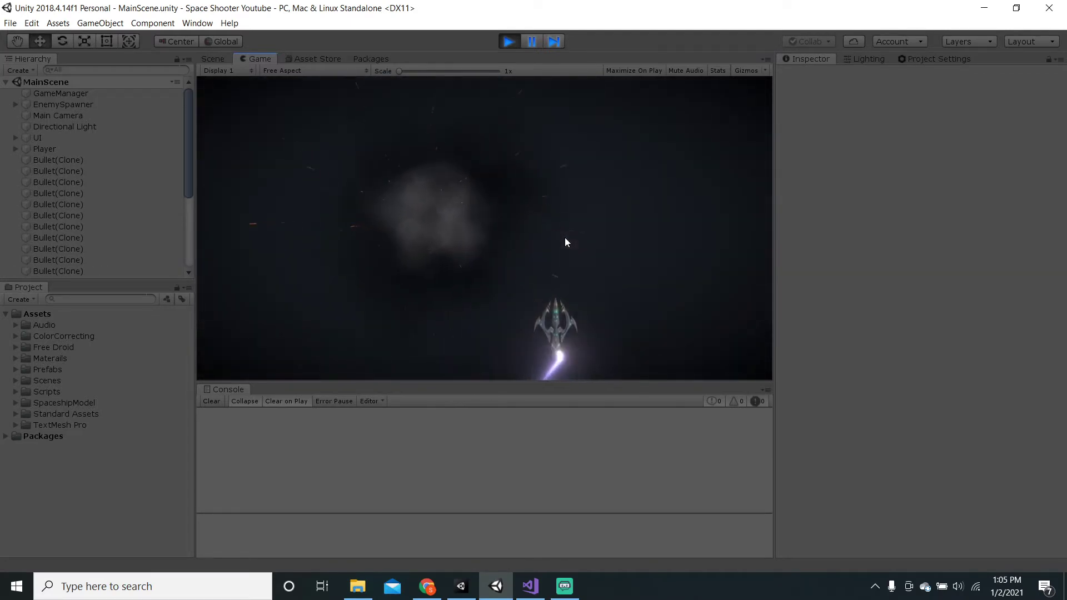
pyautogui.press('Left')
pyautogui.press('Right')
pyautogui.press('Right')
pyautogui.press('Left')
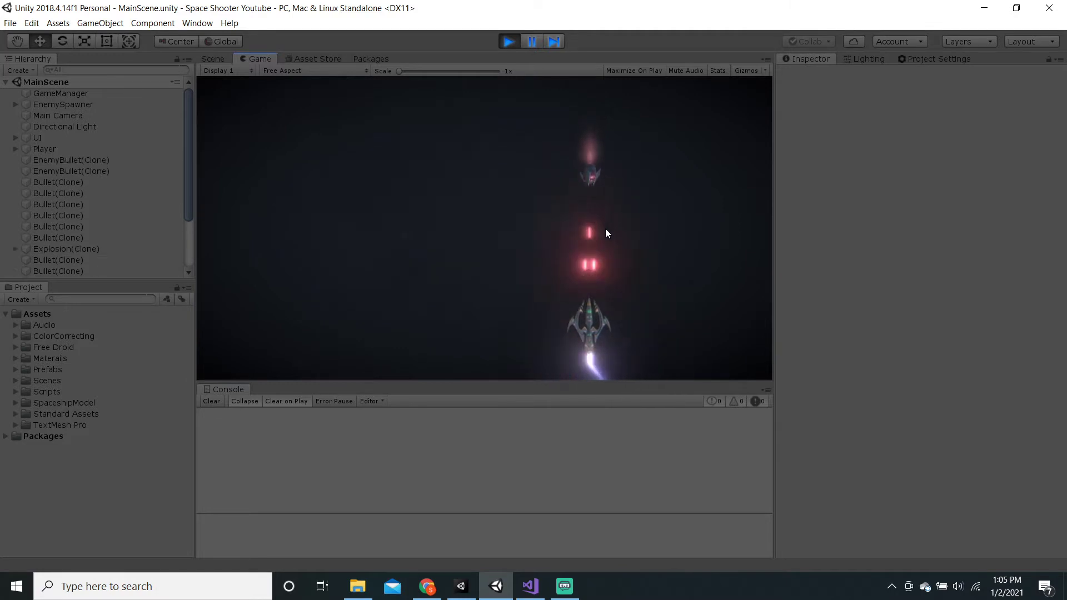
pyautogui.press('Left')
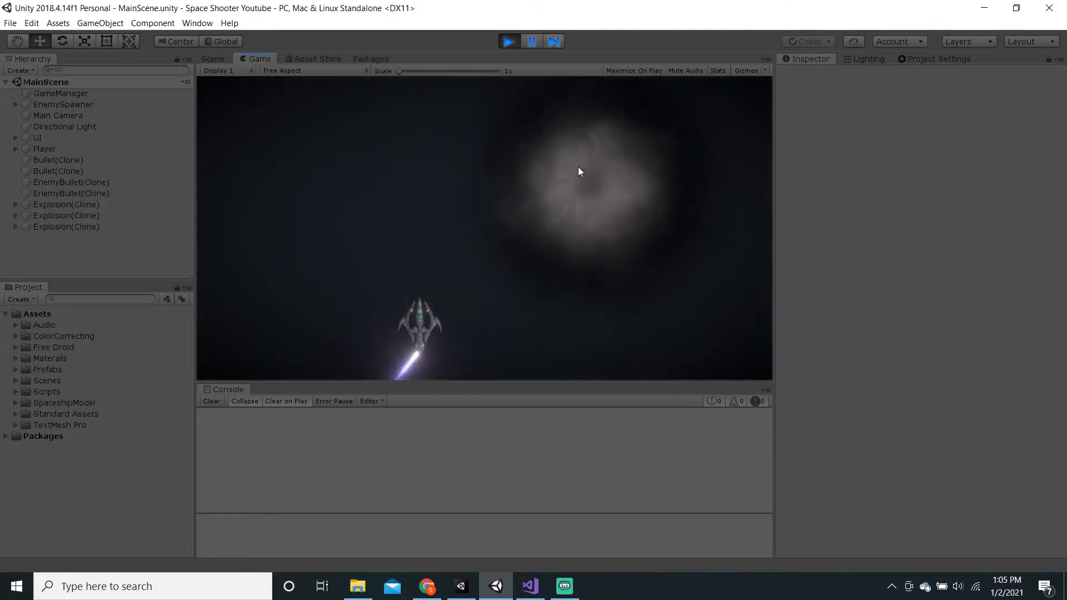
pyautogui.press('Right')
pyautogui.press('Left')
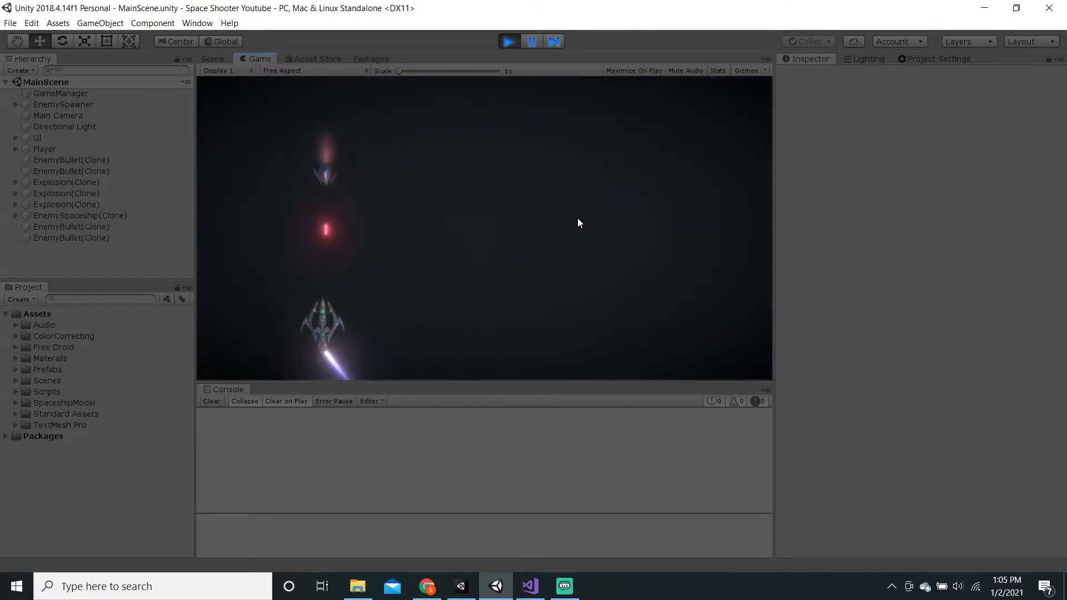
pyautogui.press('Right')
pyautogui.press('Right')
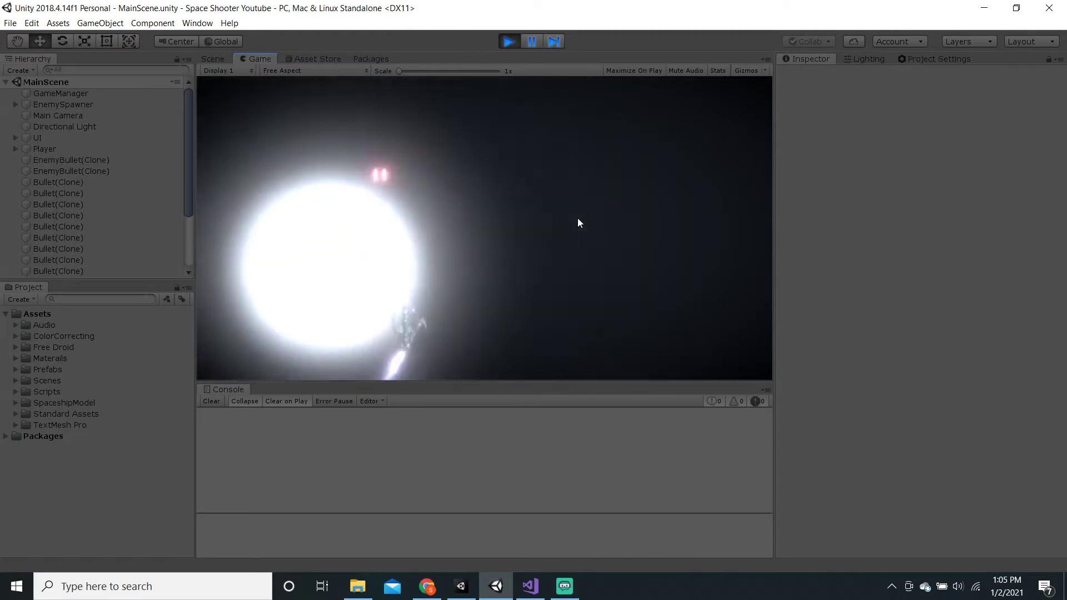
pyautogui.press('Left')
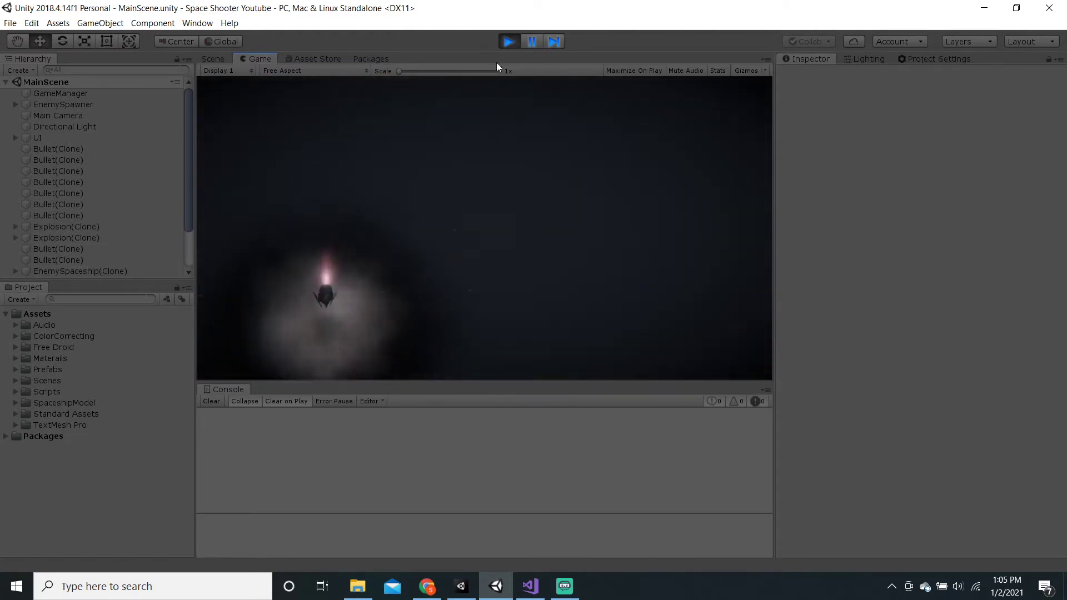
pyautogui.click(509, 41)
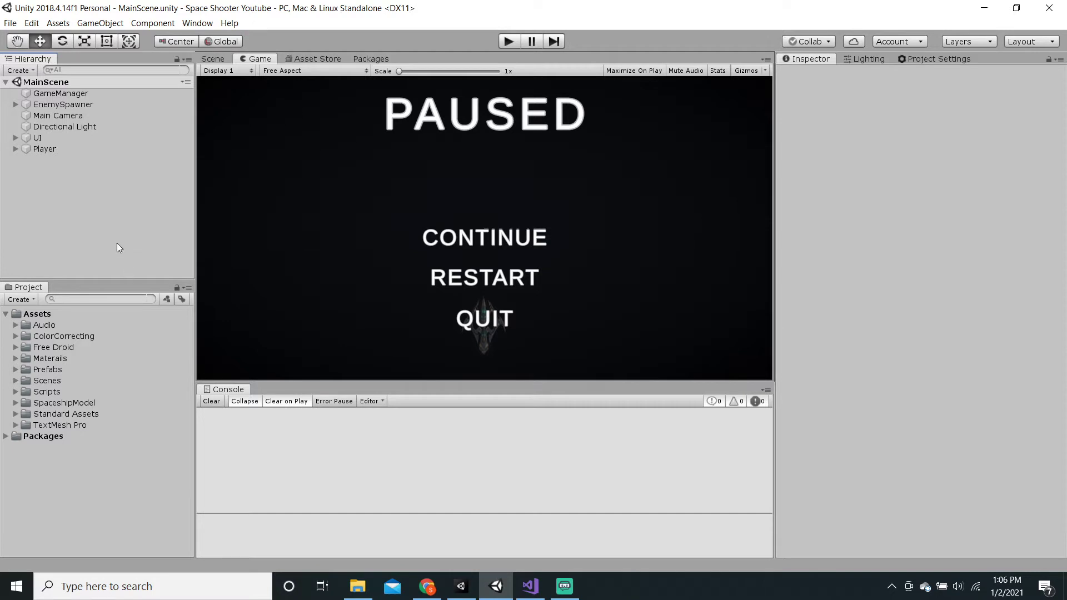
# Launch Bfxr from Windows search with 'bfxr'
pyautogui.click(115, 586)
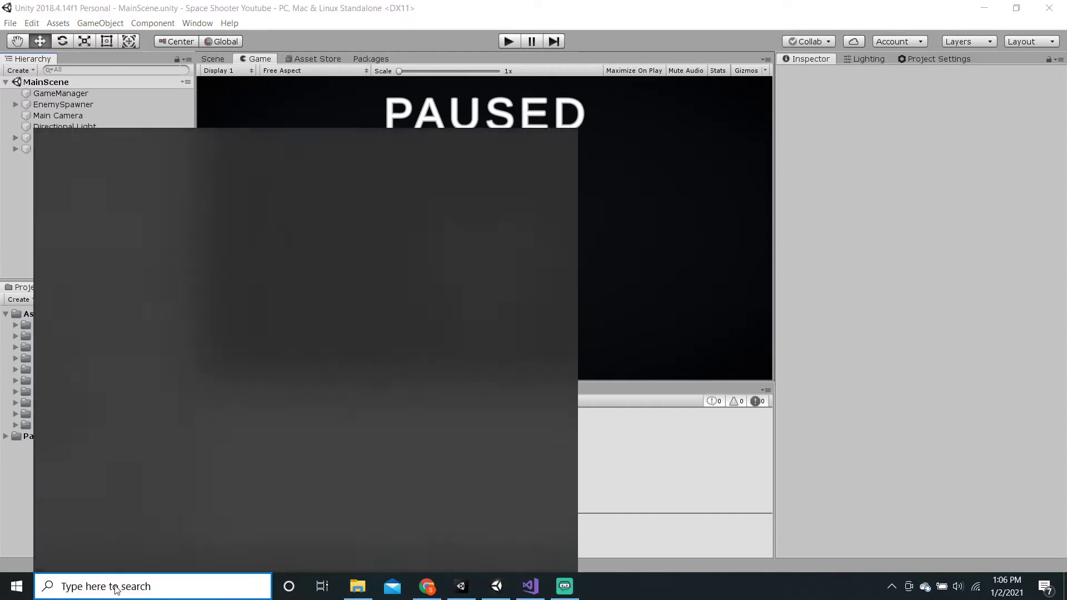
pyautogui.write('bfxr')
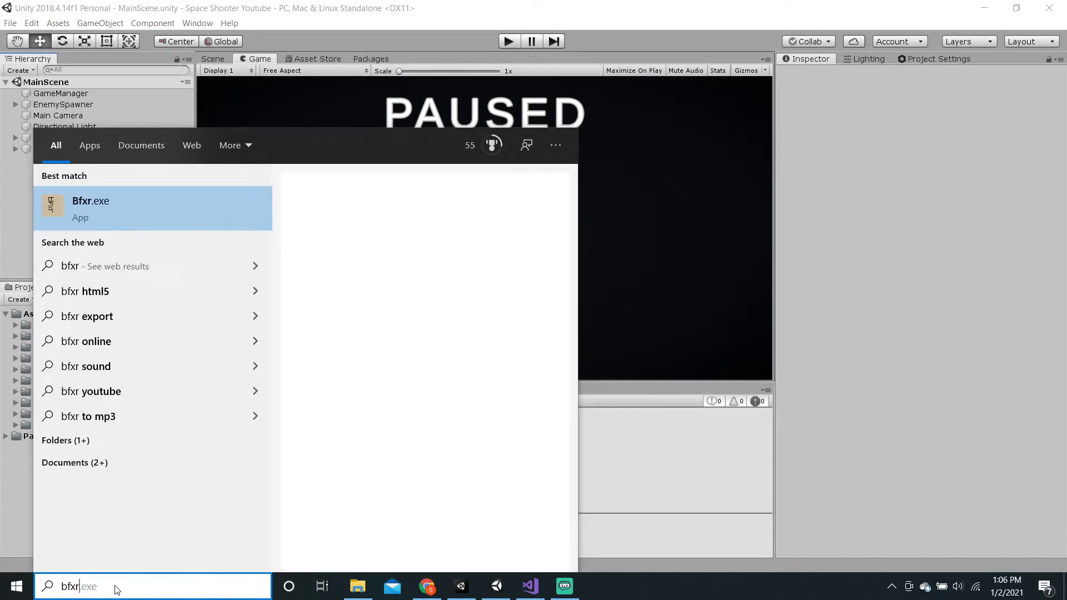
pyautogui.press('Return')
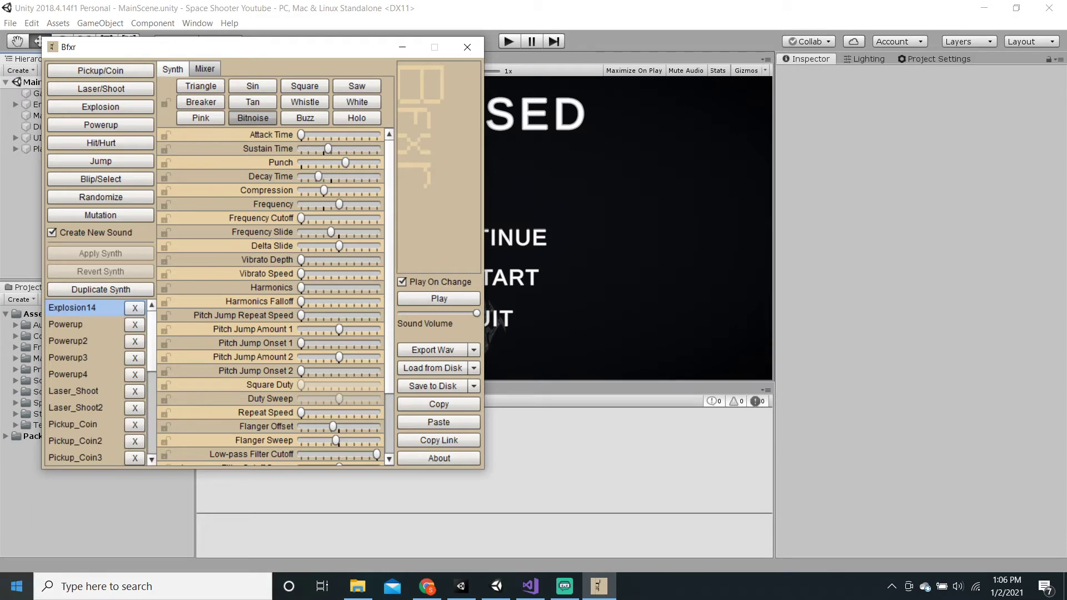
# Open File Explorer to the Desktop folder, then close it again
pyautogui.click(357, 587)
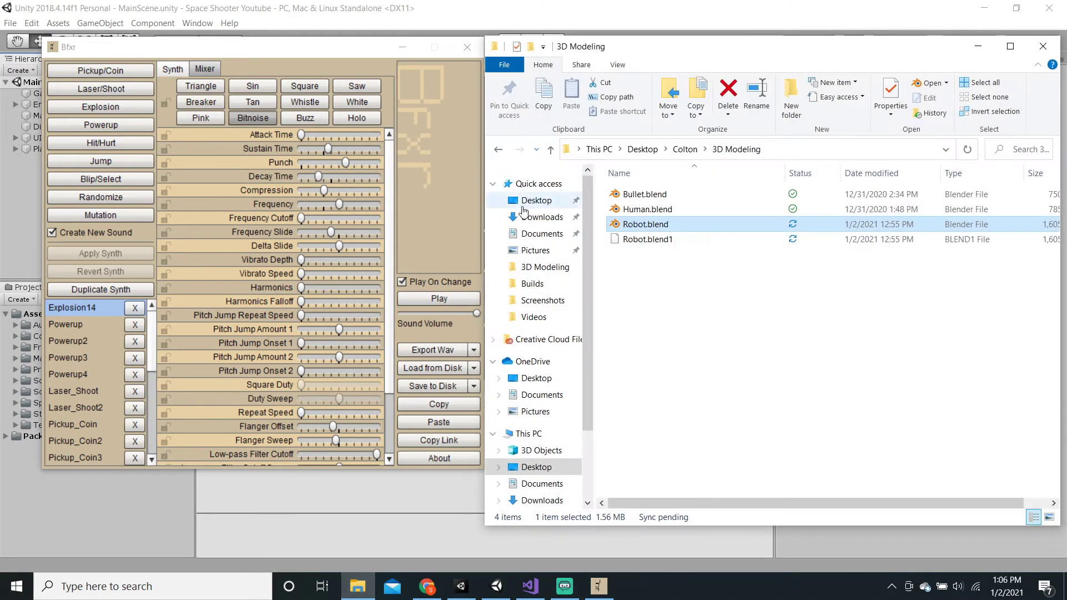
pyautogui.click(539, 184)
pyautogui.click(536, 200)
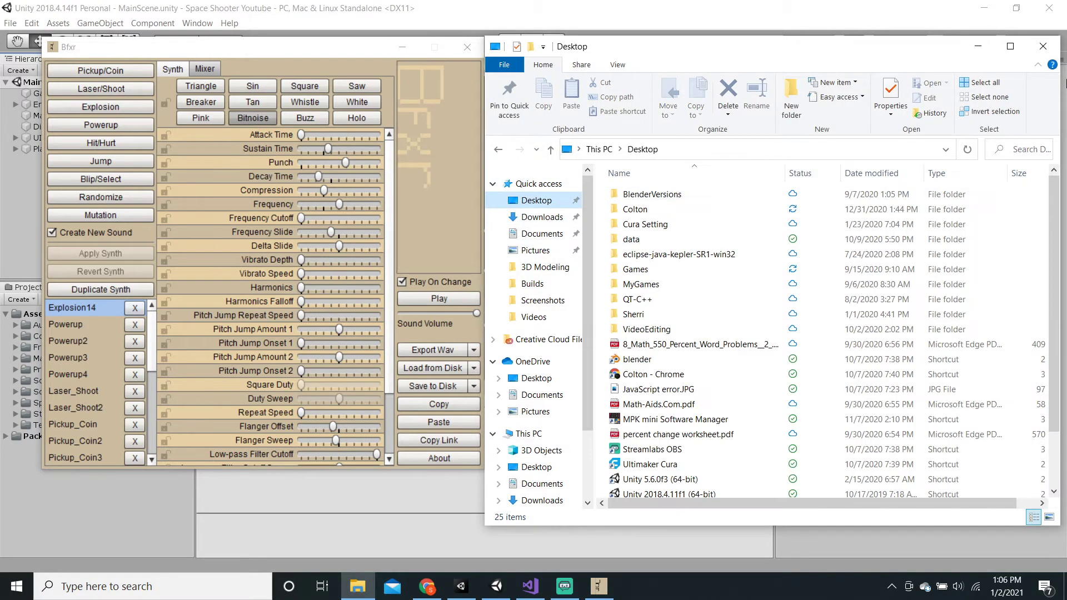
pyautogui.click(1043, 46)
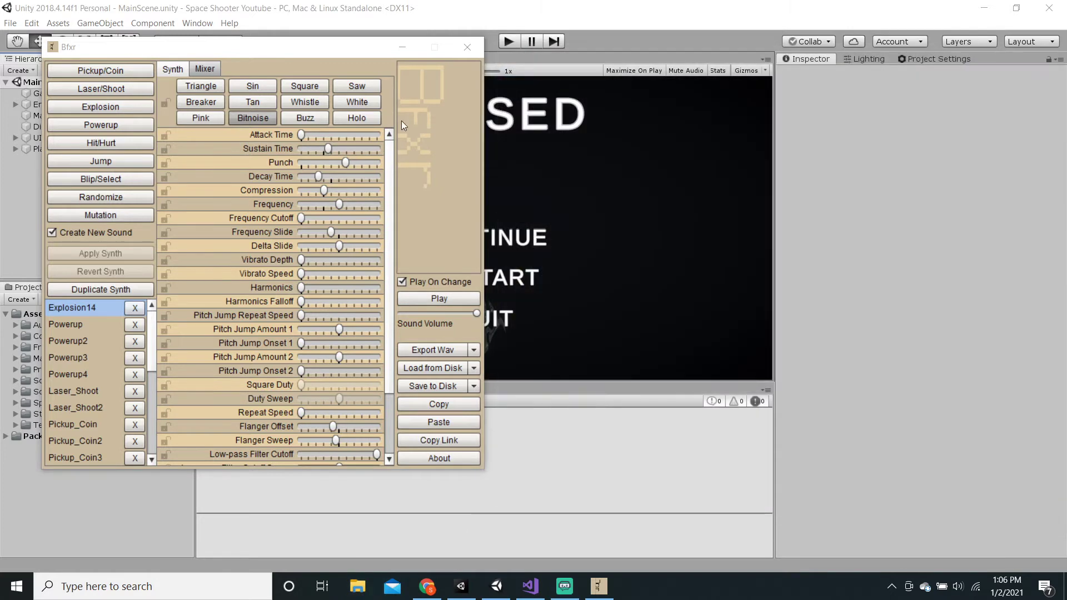
# Delete every old saved sound except Laser_Shoot2 and move the Bfxr window to the centre
pyautogui.click(134, 307)
pyautogui.click(135, 308)
pyautogui.click(134, 308)
pyautogui.click(134, 307)
pyautogui.click(135, 325)
pyautogui.click(135, 325)
pyautogui.click(136, 327)
pyautogui.click(136, 327)
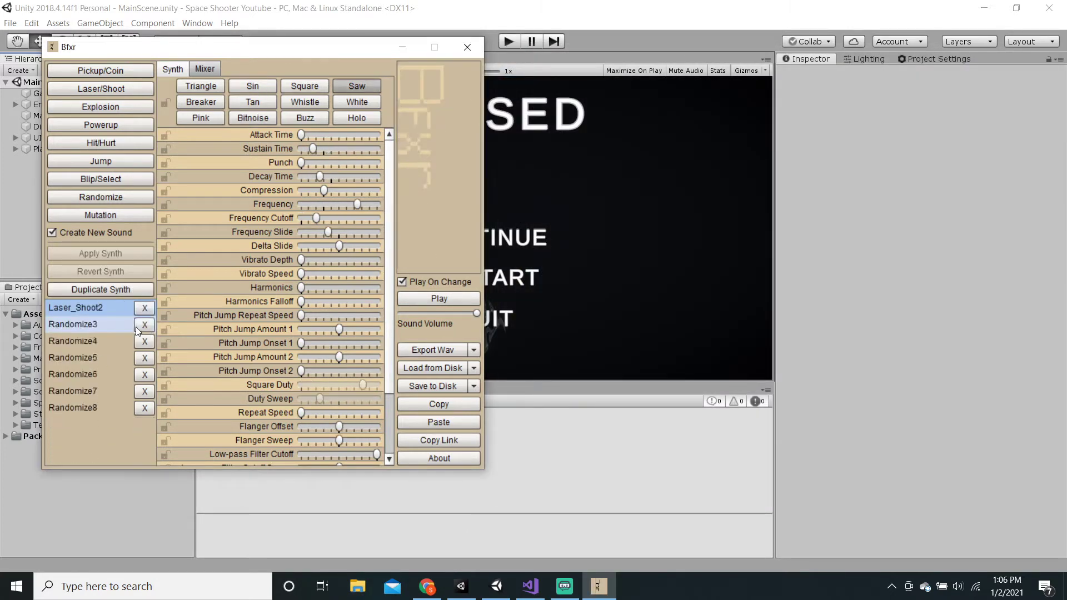
pyautogui.click(136, 326)
pyautogui.click(136, 326)
pyautogui.click(136, 326)
pyautogui.click(136, 326)
pyautogui.click(136, 327)
pyautogui.click(135, 327)
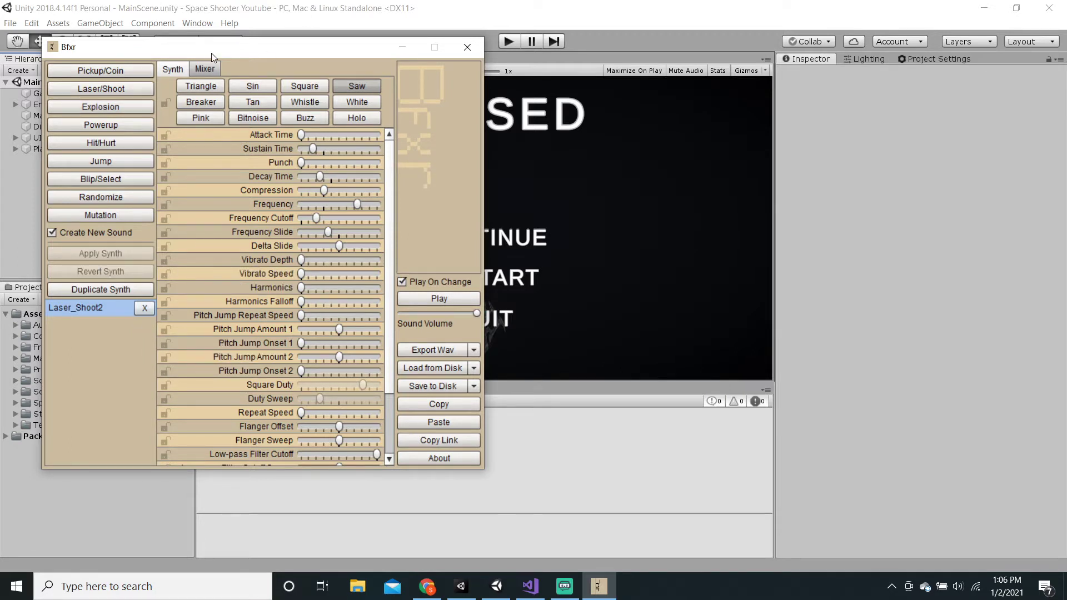
pyautogui.moveTo(212, 53); pyautogui.dragTo(492, 47)
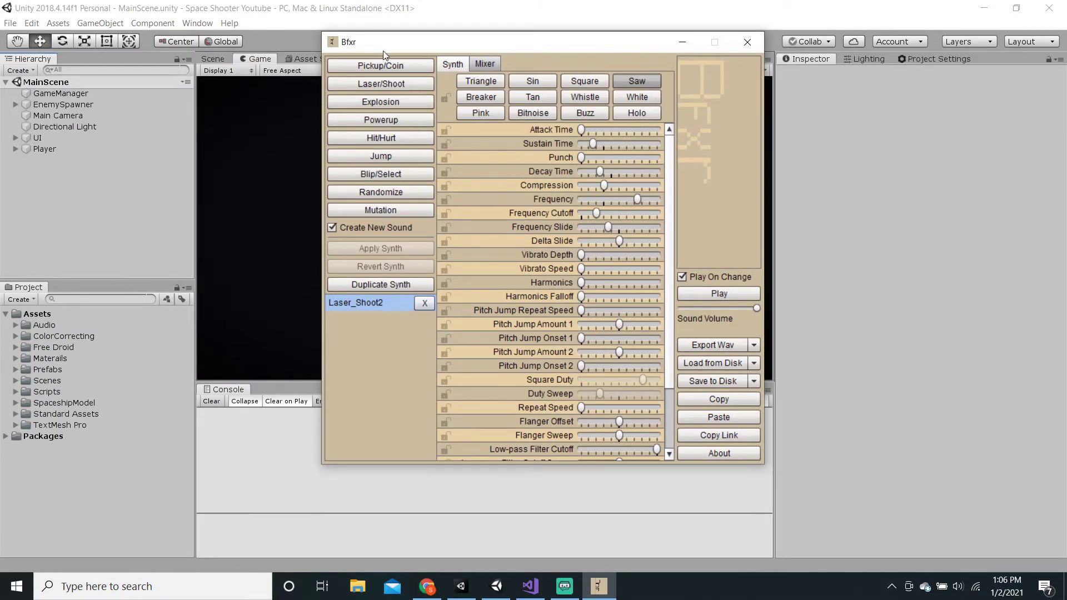
# Generate a series of new Powerup sound variations in Bfxr
pyautogui.click(389, 119)
pyautogui.click(389, 119)
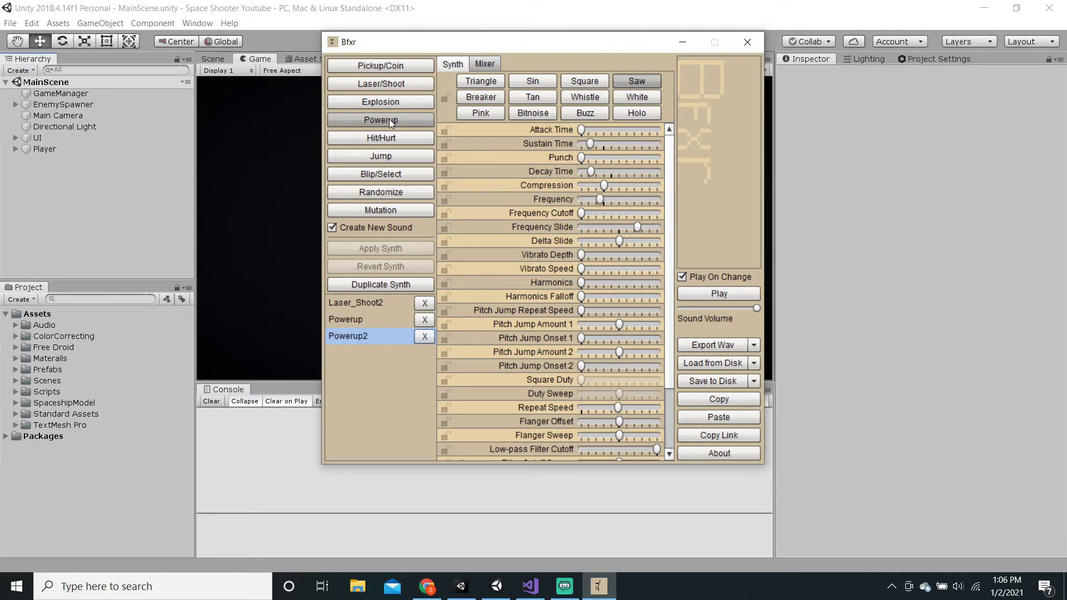
pyautogui.click(389, 119)
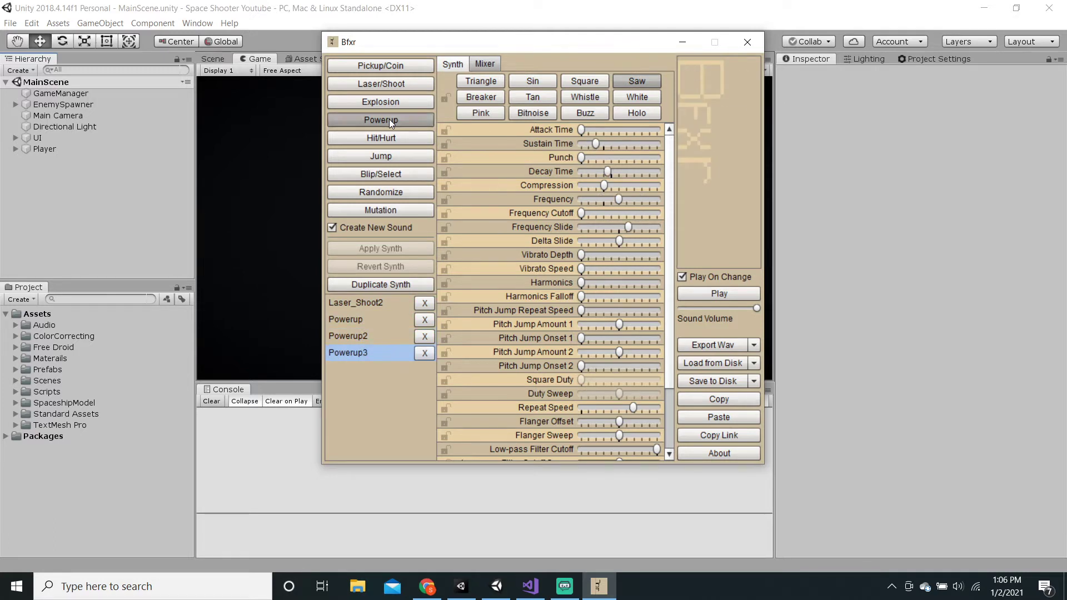
pyautogui.click(389, 119)
pyautogui.click(389, 119)
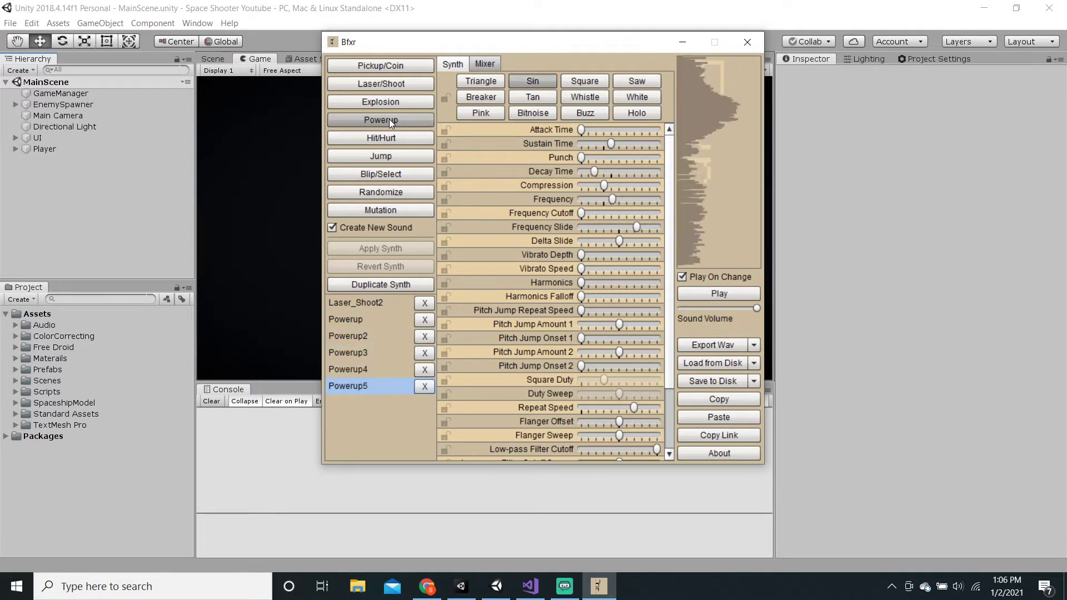
pyautogui.click(389, 119)
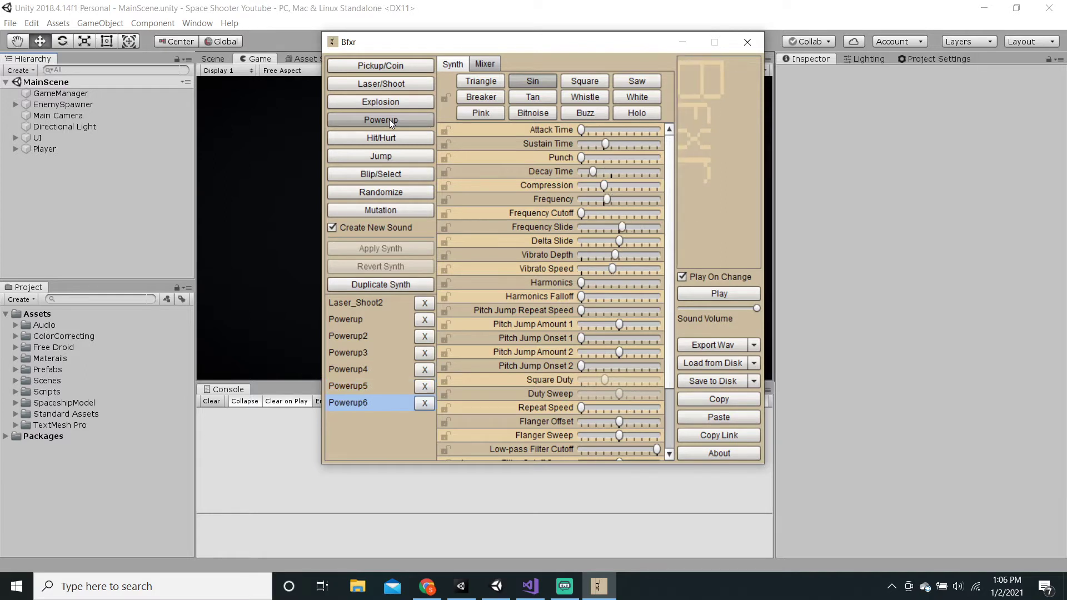
pyautogui.click(389, 118)
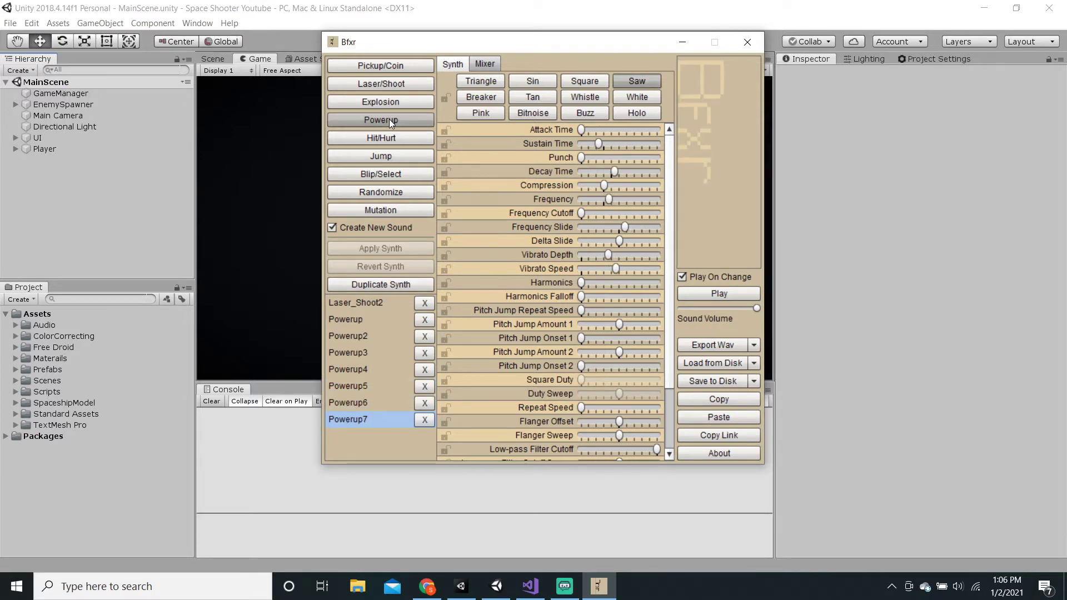
# Generate Powerup8 and export it as Powerup8.wav to the Desktop
pyautogui.click(389, 119)
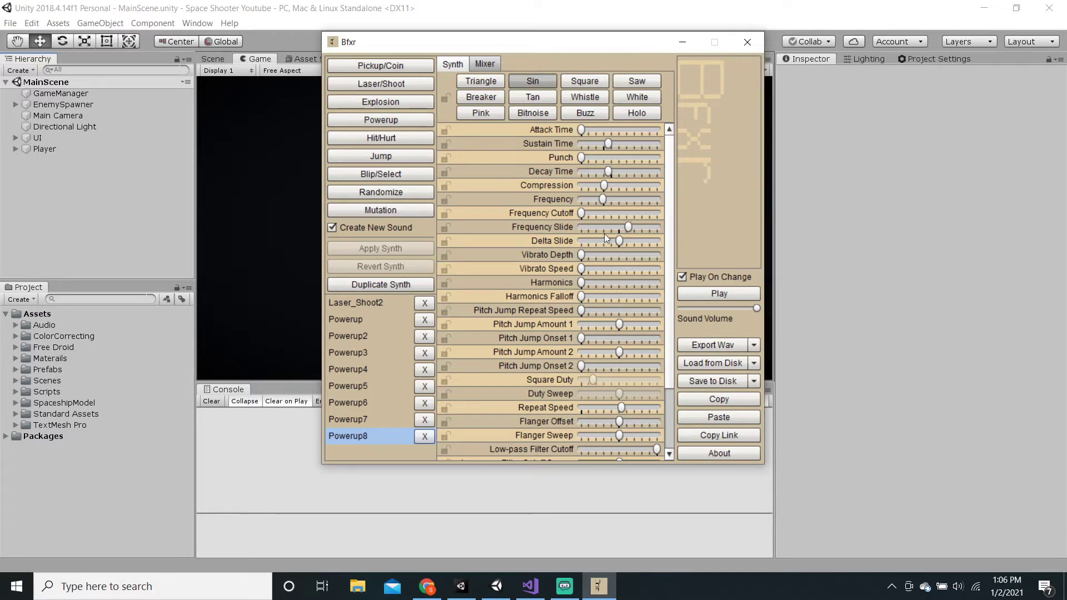
pyautogui.click(713, 345)
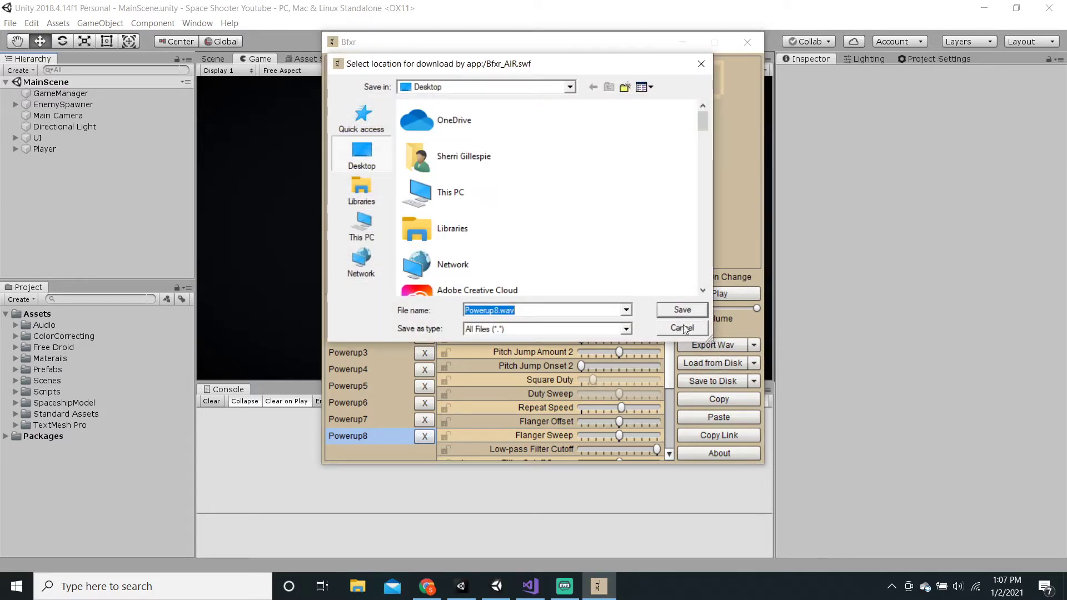
pyautogui.click(680, 307)
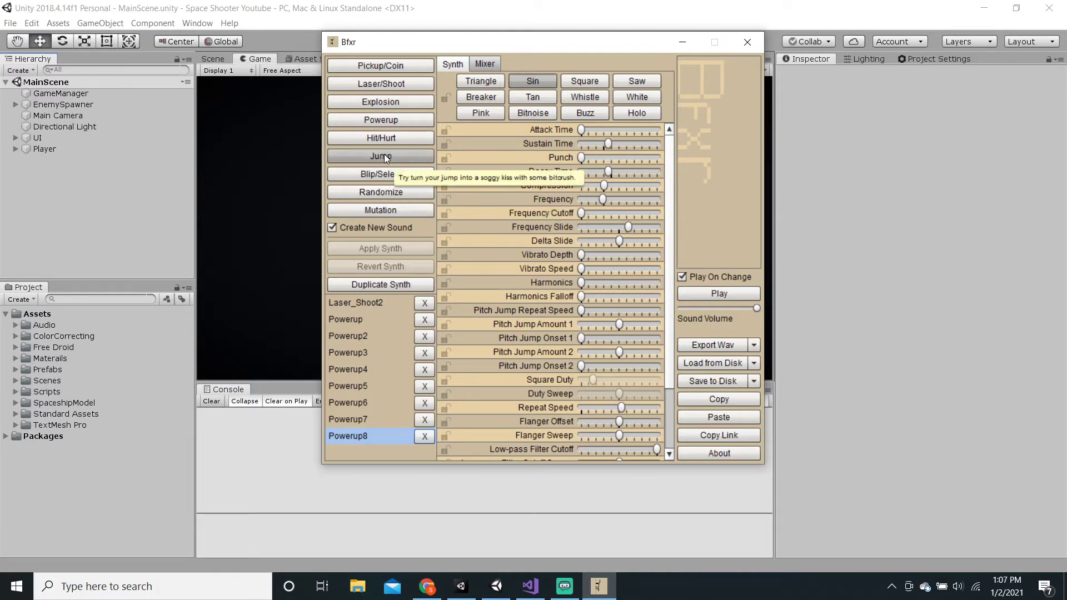
# Keep generating Powerup sounds until the list reaches Powerup23
pyautogui.click(399, 115)
pyautogui.click(399, 115)
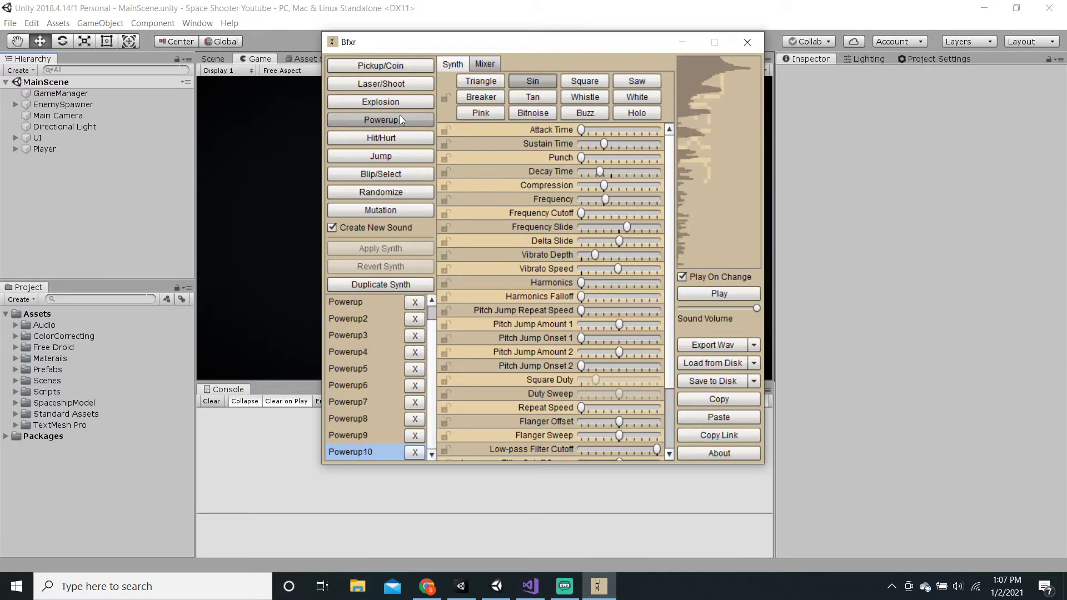
pyautogui.click(399, 115)
pyautogui.click(399, 115)
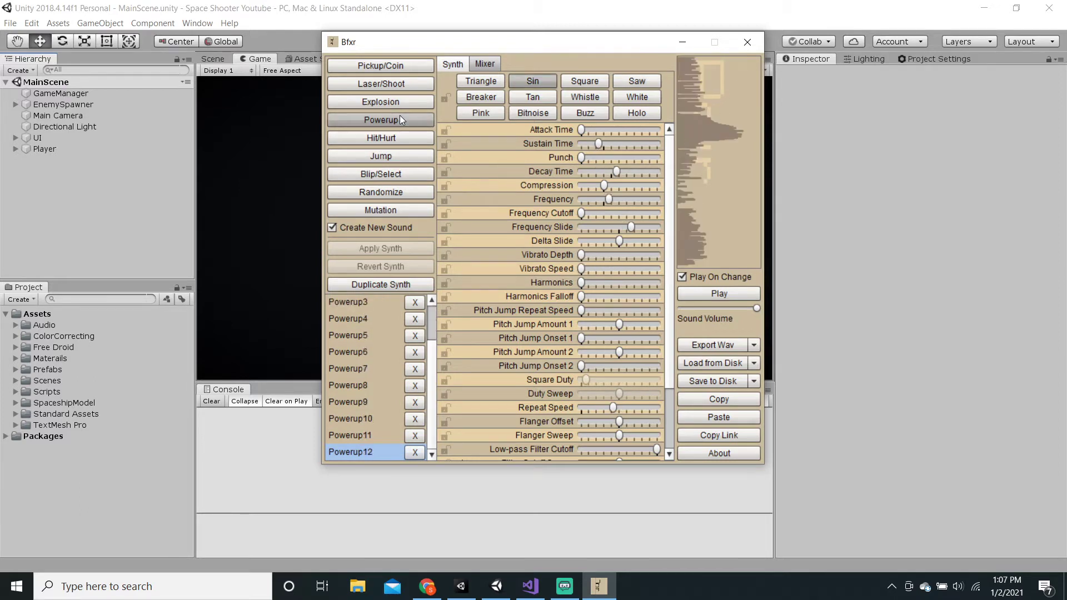
pyautogui.click(399, 115)
pyautogui.click(399, 115)
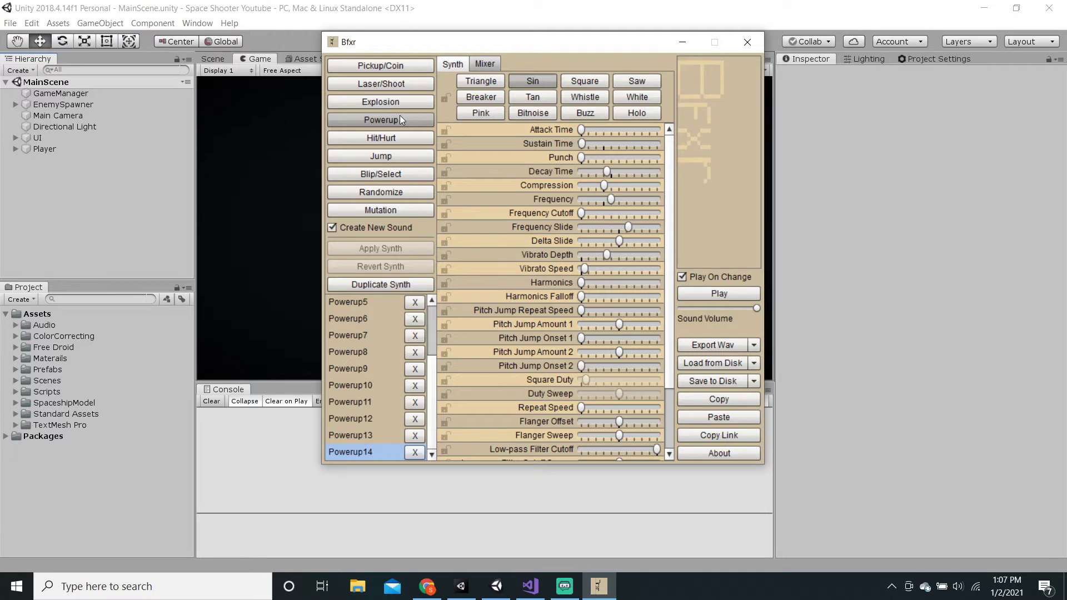
pyautogui.click(399, 115)
pyautogui.click(399, 115)
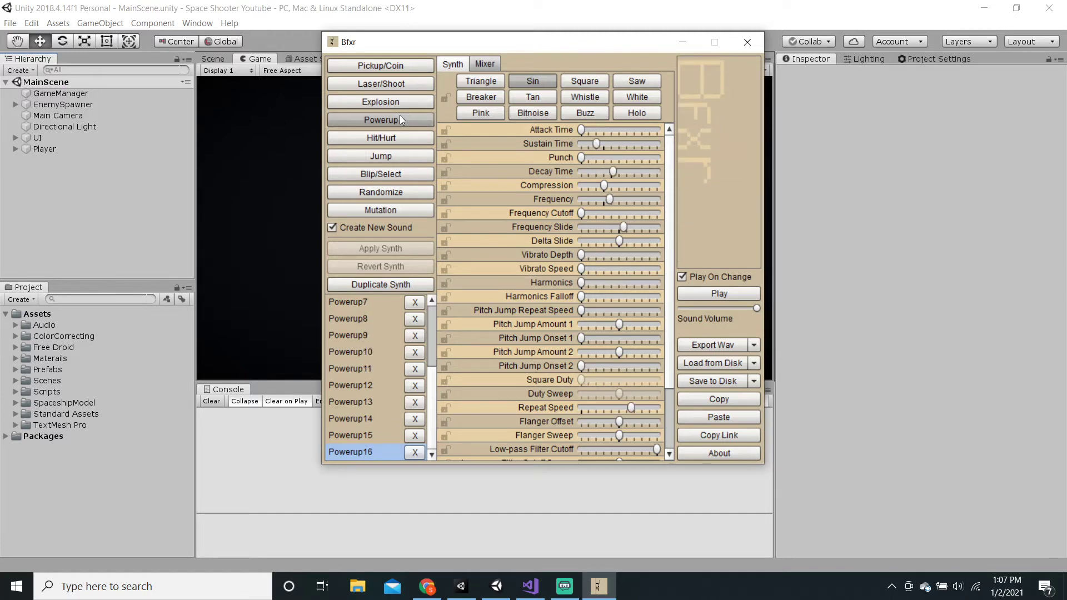
pyautogui.click(399, 115)
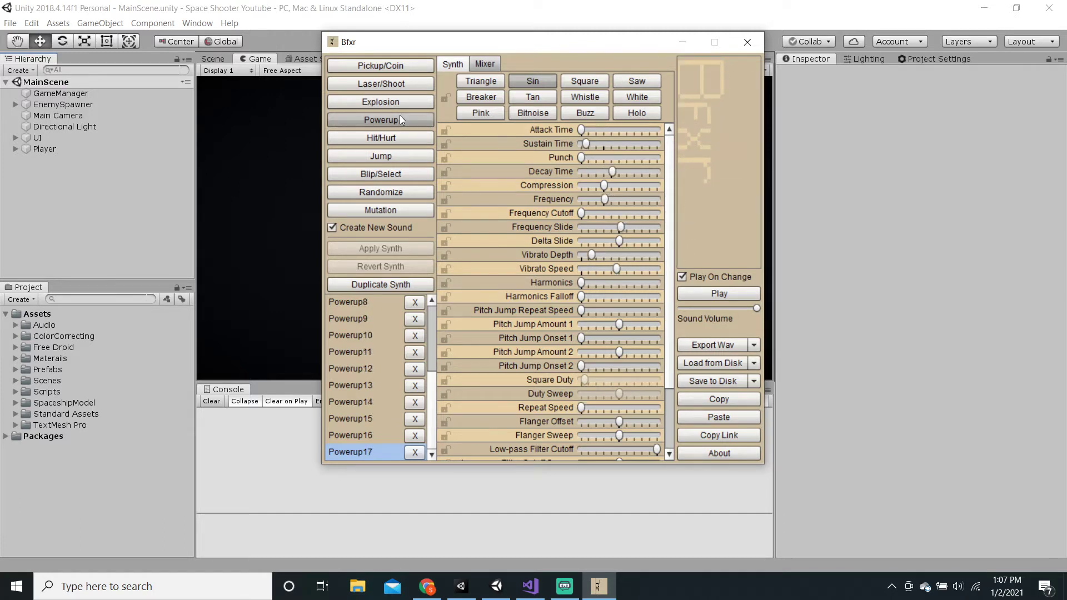
pyautogui.click(399, 115)
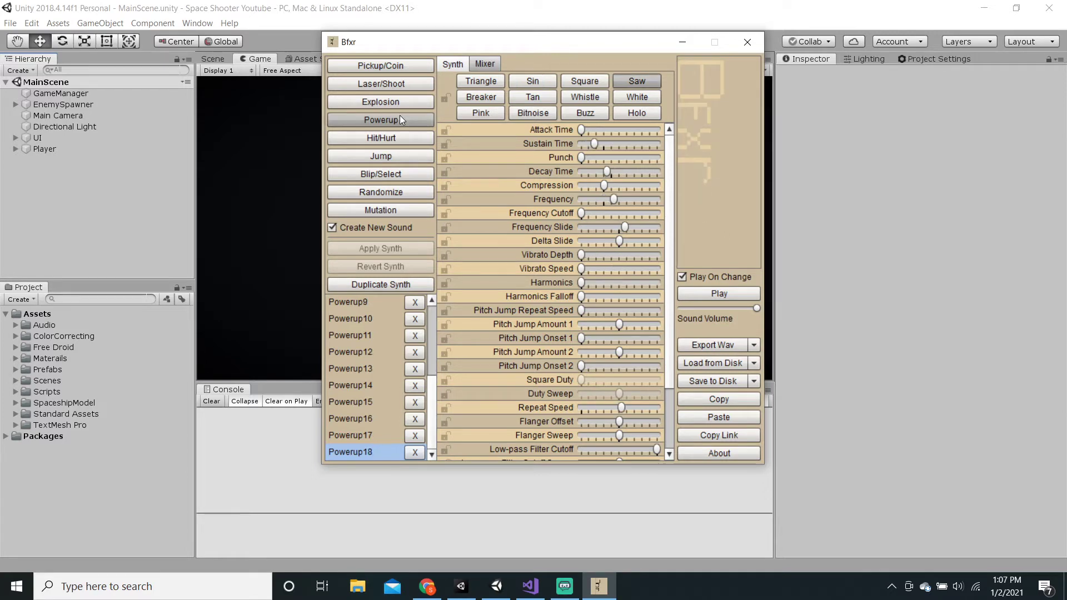
pyautogui.click(399, 115)
pyautogui.click(399, 115)
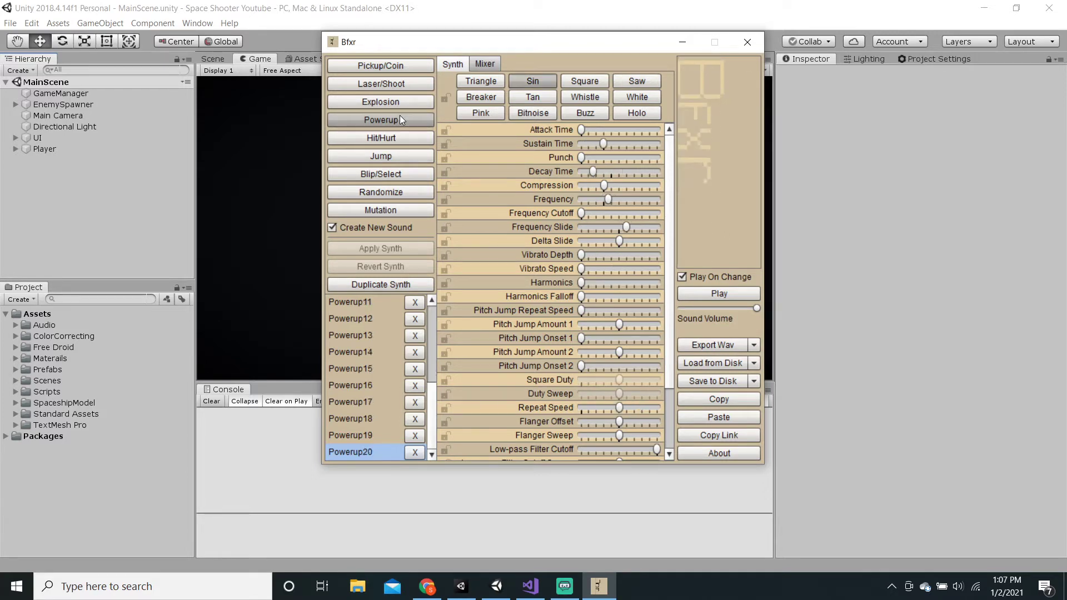
pyautogui.click(399, 115)
pyautogui.click(399, 115)
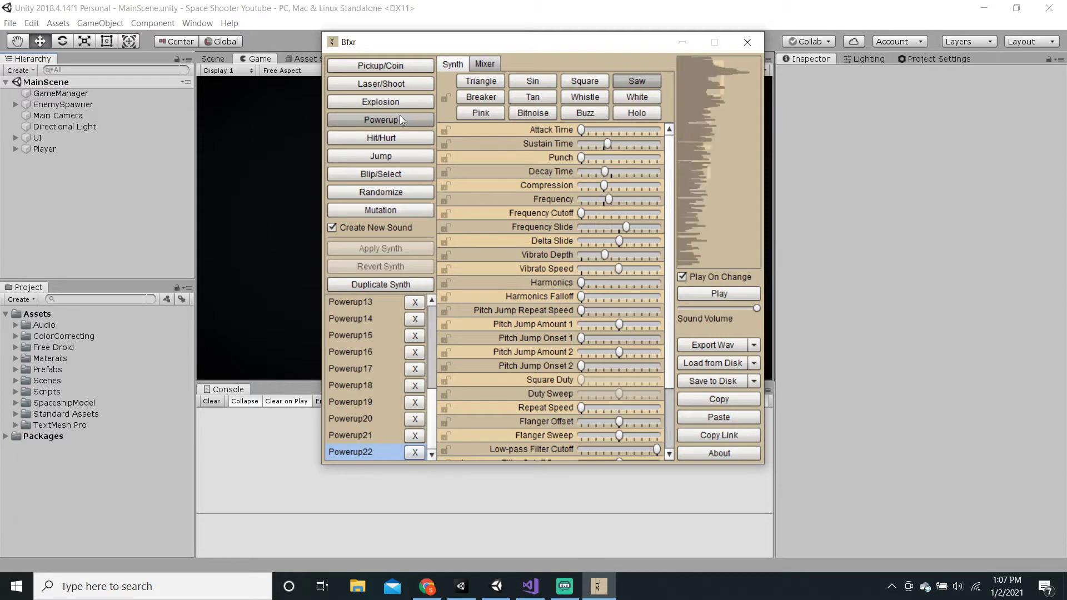
pyautogui.click(399, 115)
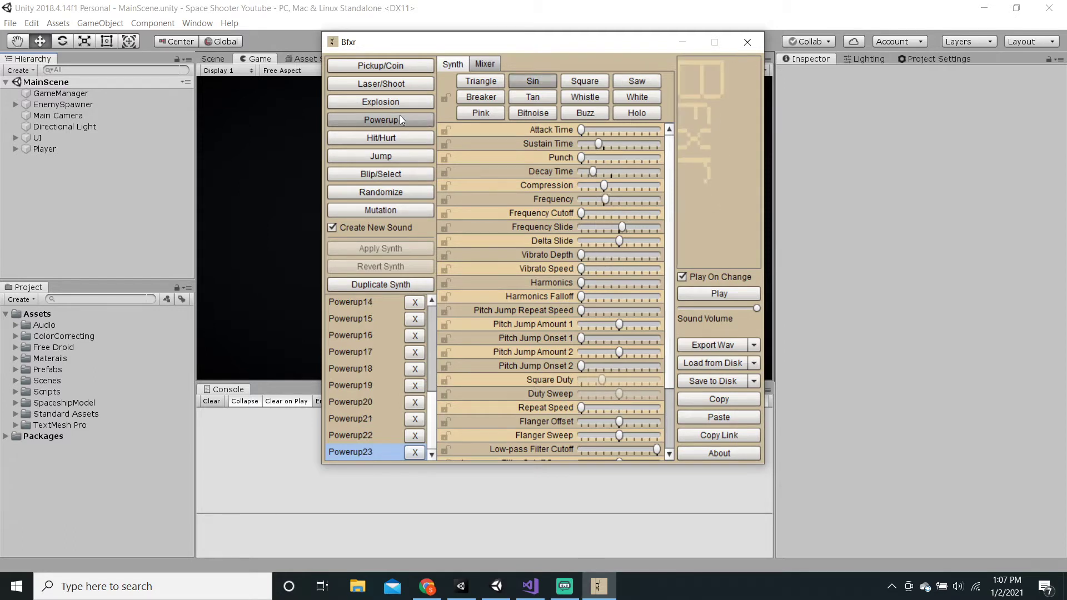
# Create two random sounds, Randomize and Randomize2, and play Randomize2
pyautogui.click(396, 192)
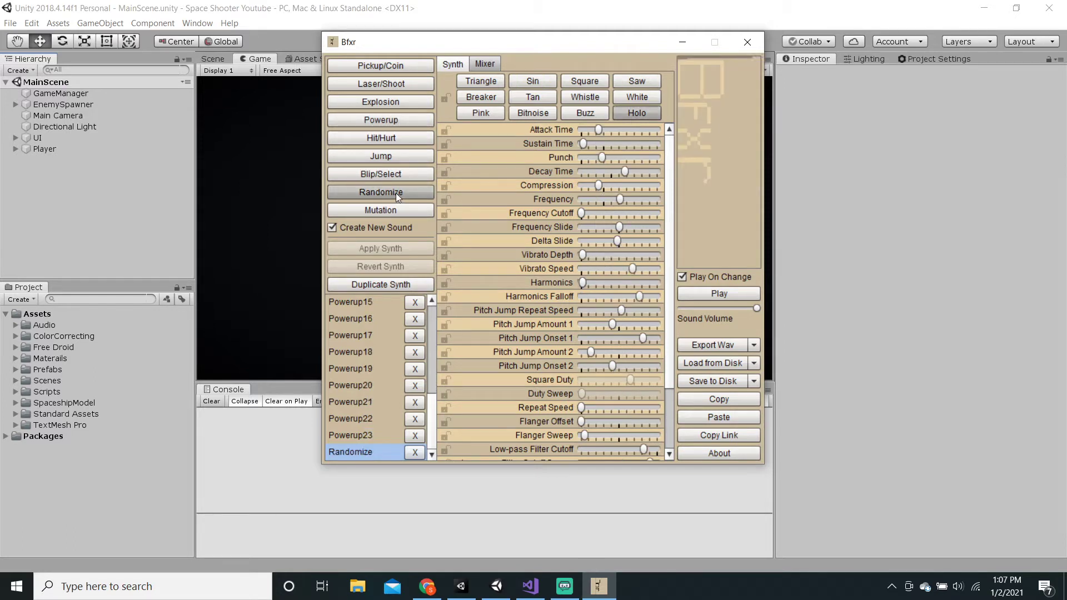
pyautogui.click(395, 192)
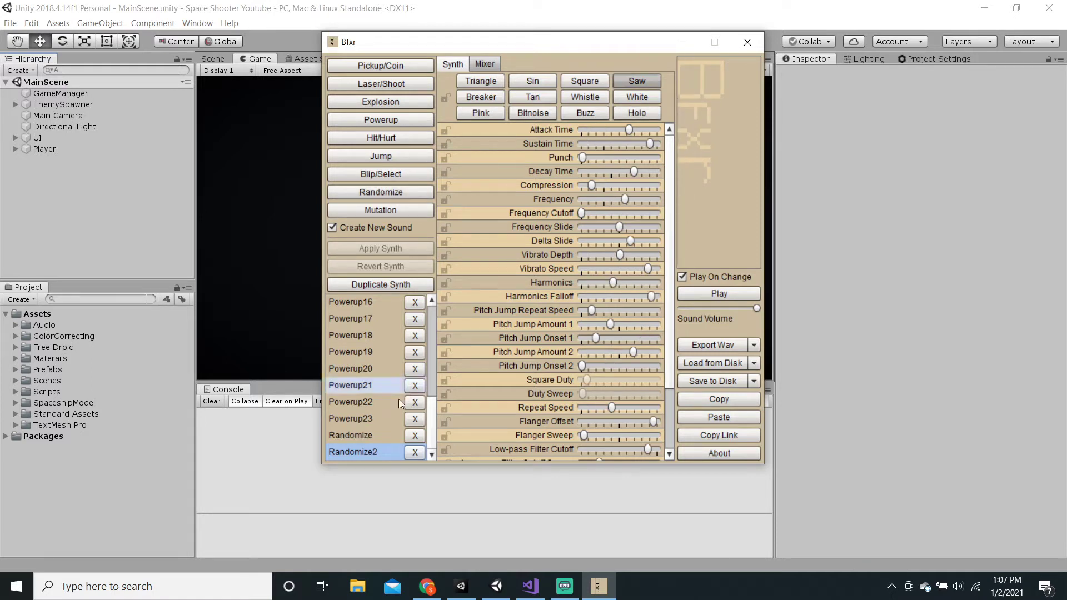
pyautogui.click(724, 297)
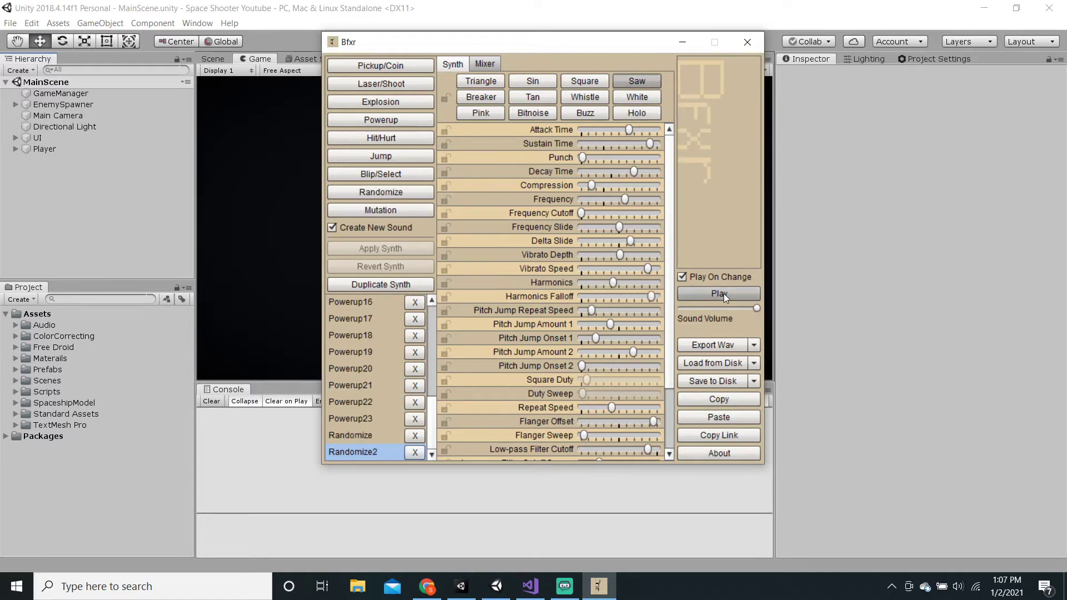
# Export Randomize2 as Randomize2.wav to the Desktop
pyautogui.click(713, 343)
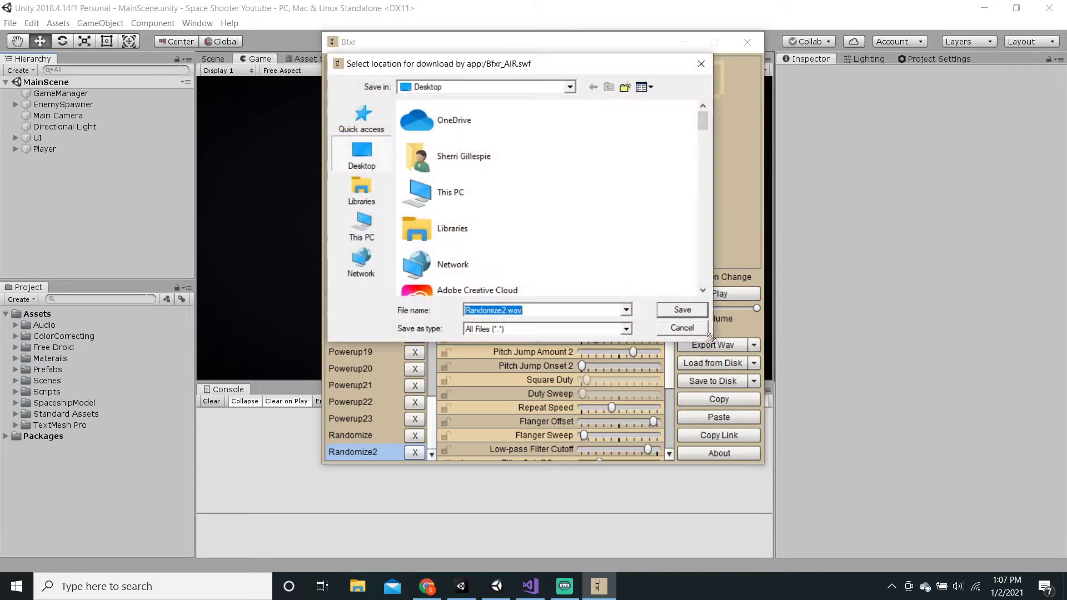
pyautogui.click(679, 315)
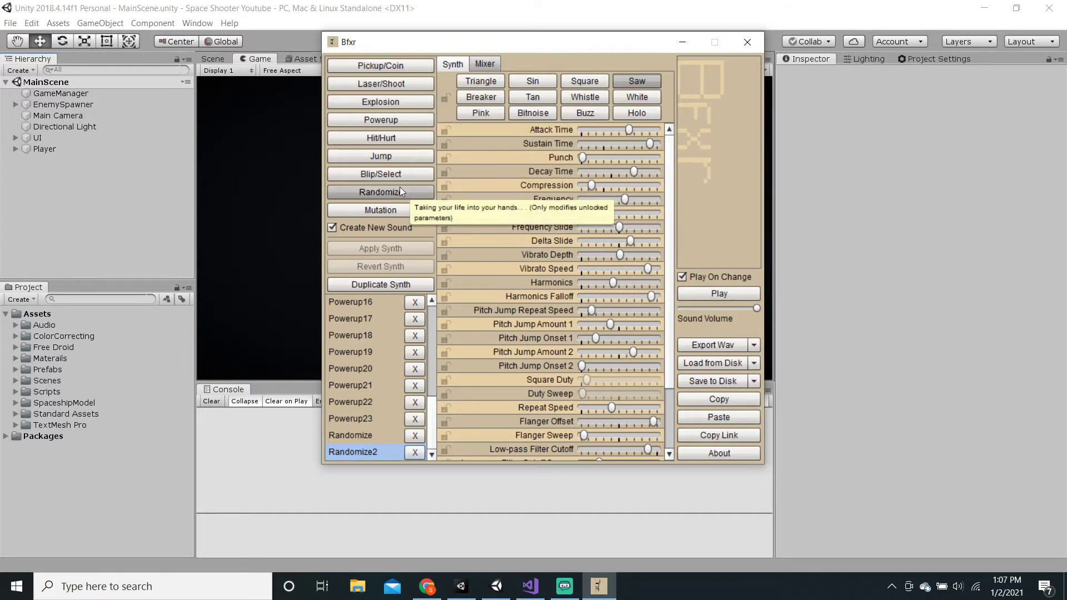
# Replay Powerup19, then generate a long run of new random sounds
pyautogui.click(376, 350)
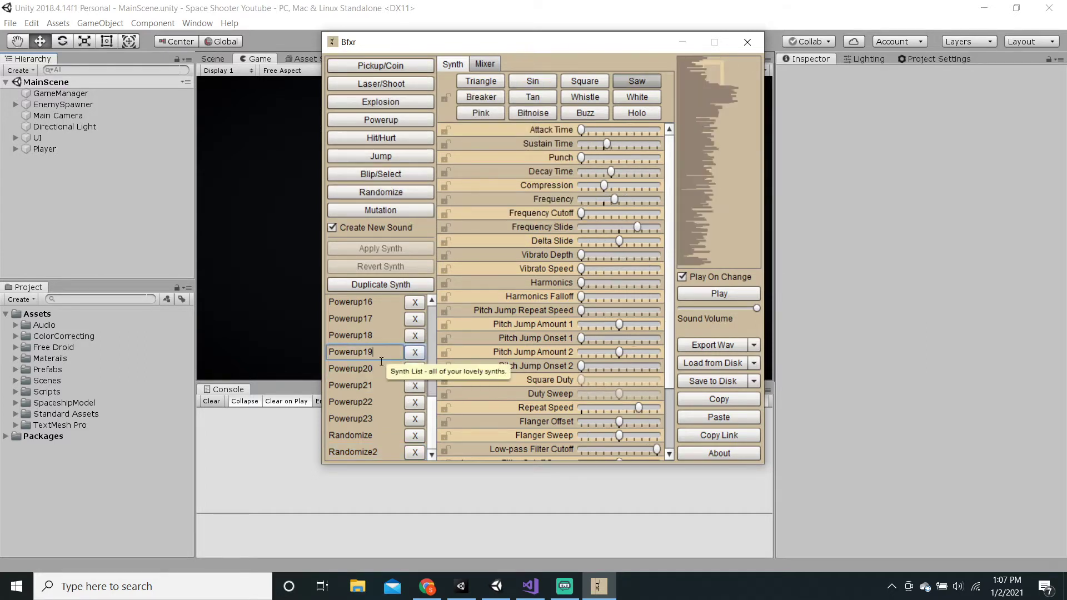
pyautogui.click(395, 188)
pyautogui.click(395, 189)
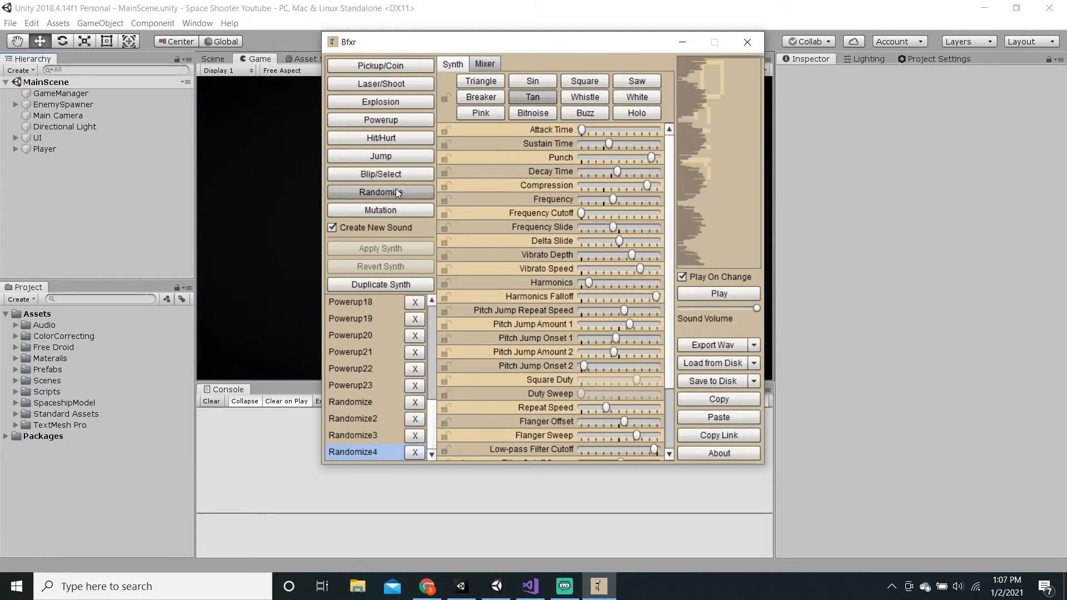
pyautogui.click(396, 188)
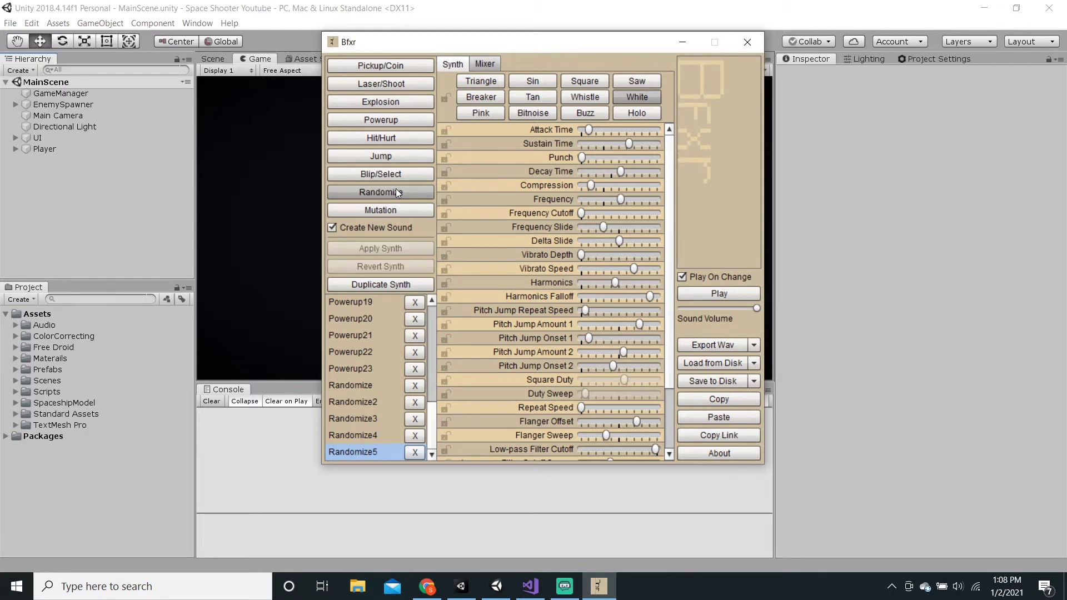
pyautogui.click(395, 189)
pyautogui.click(395, 189)
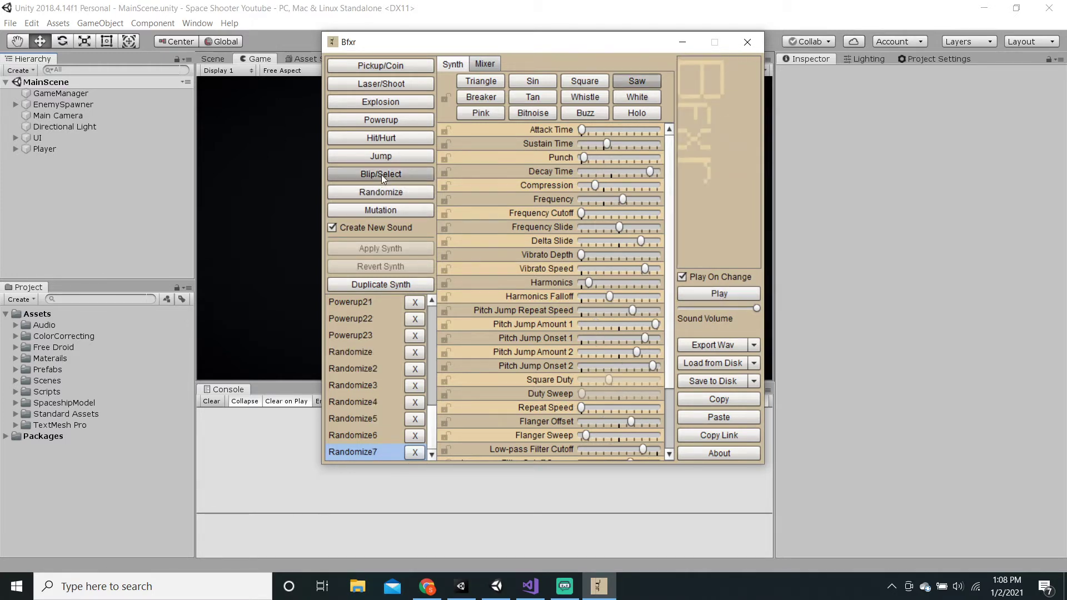
pyautogui.click(386, 191)
pyautogui.click(385, 191)
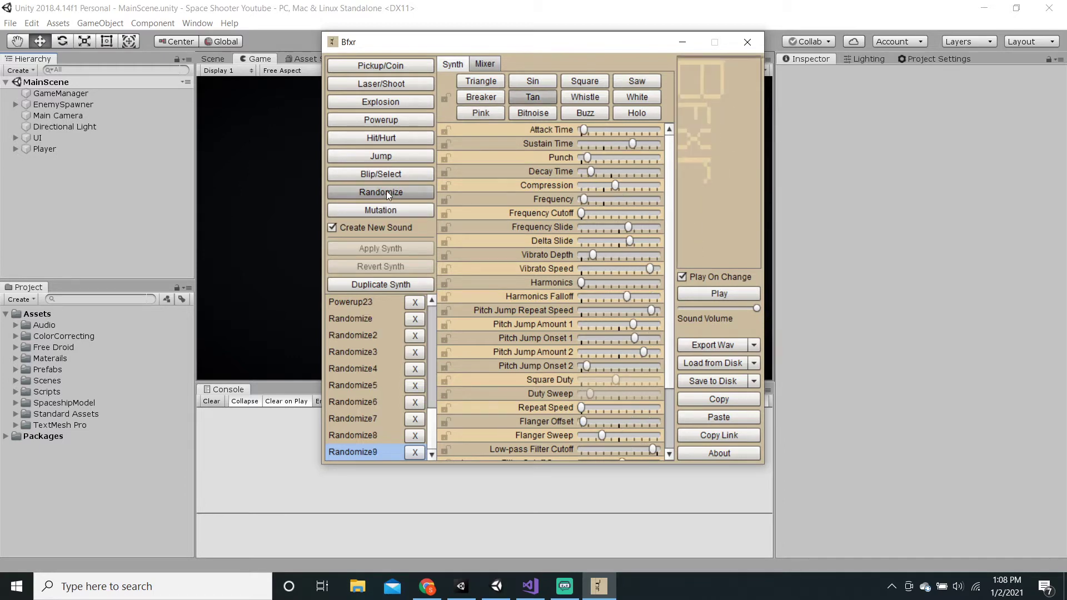
pyautogui.click(386, 191)
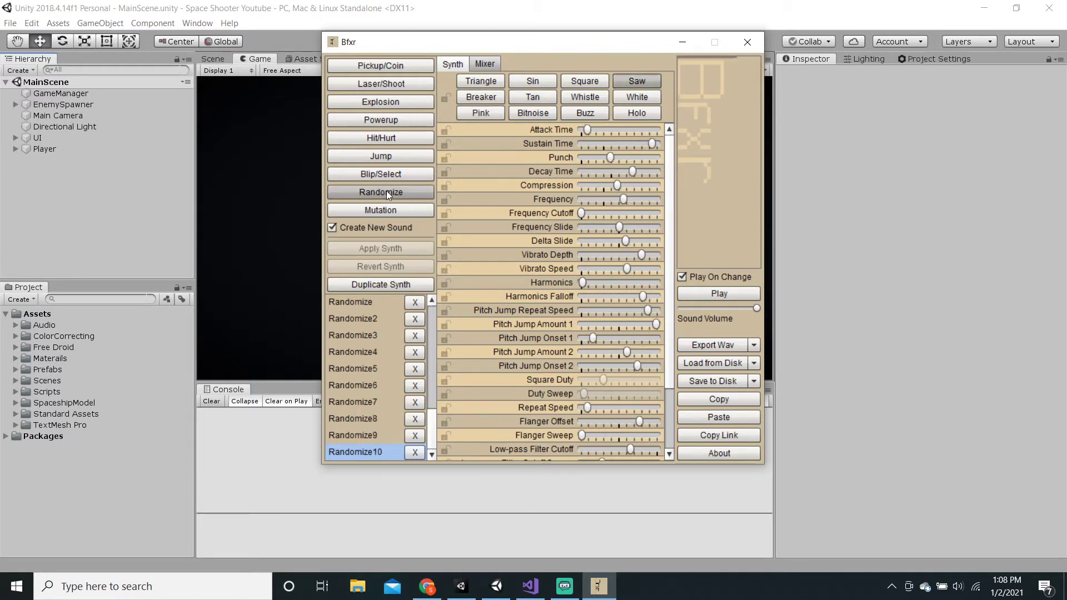
pyautogui.click(385, 191)
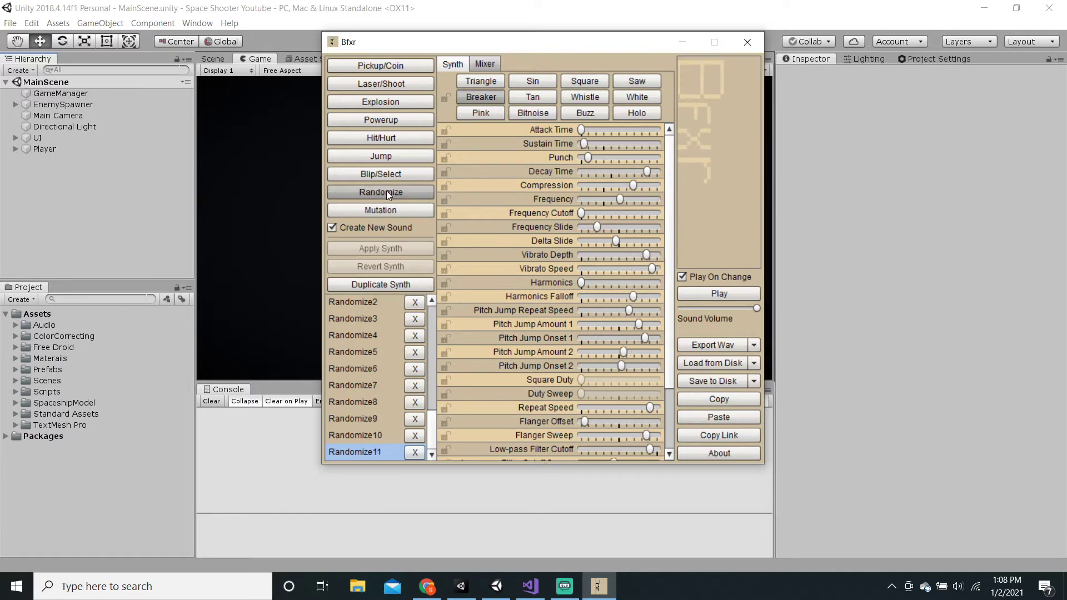
pyautogui.click(386, 191)
pyautogui.click(385, 191)
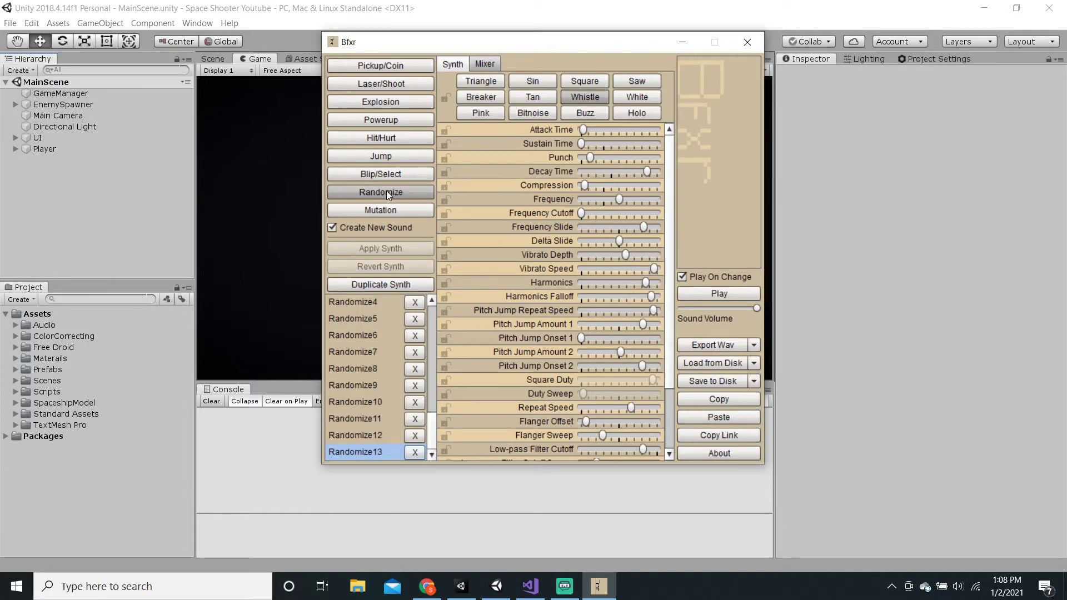
pyautogui.click(385, 191)
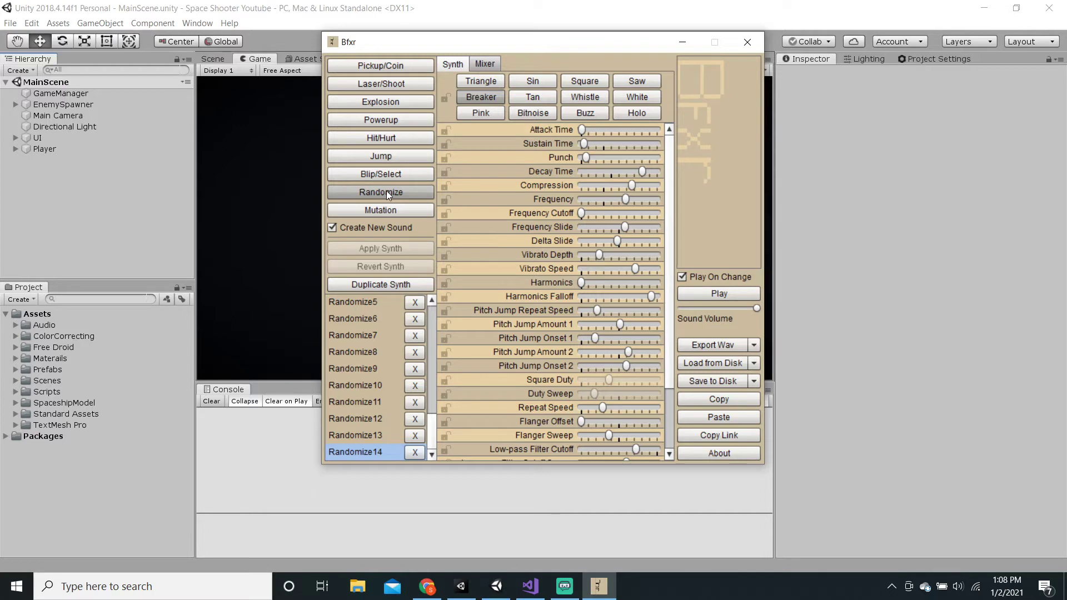
pyautogui.click(386, 191)
pyautogui.click(386, 191)
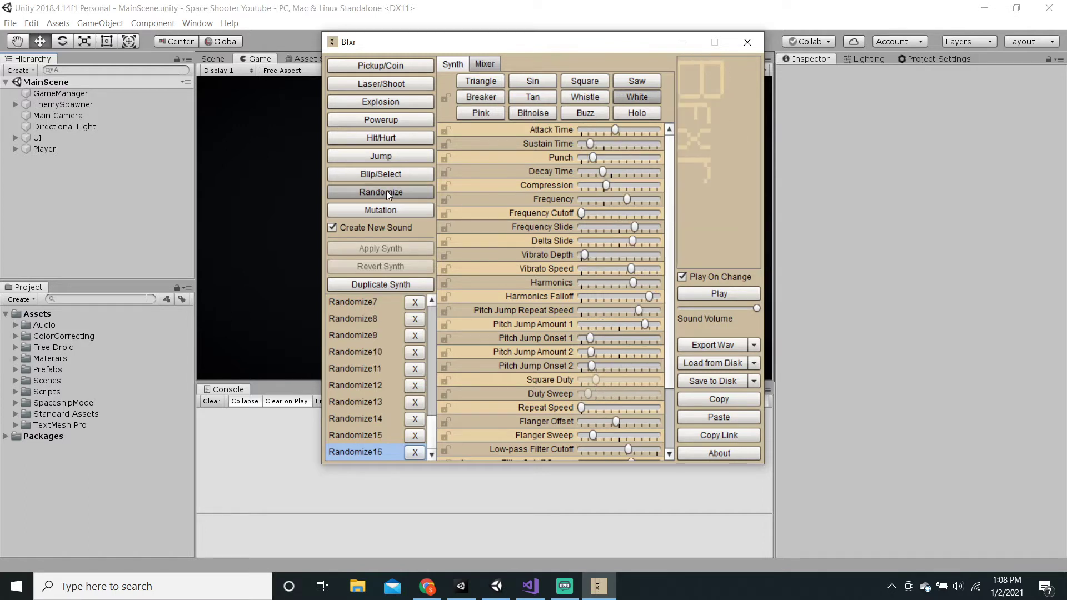
# Keep randomizing sounds up to Randomize30, then select Randomize24 in the list
pyautogui.click(385, 191)
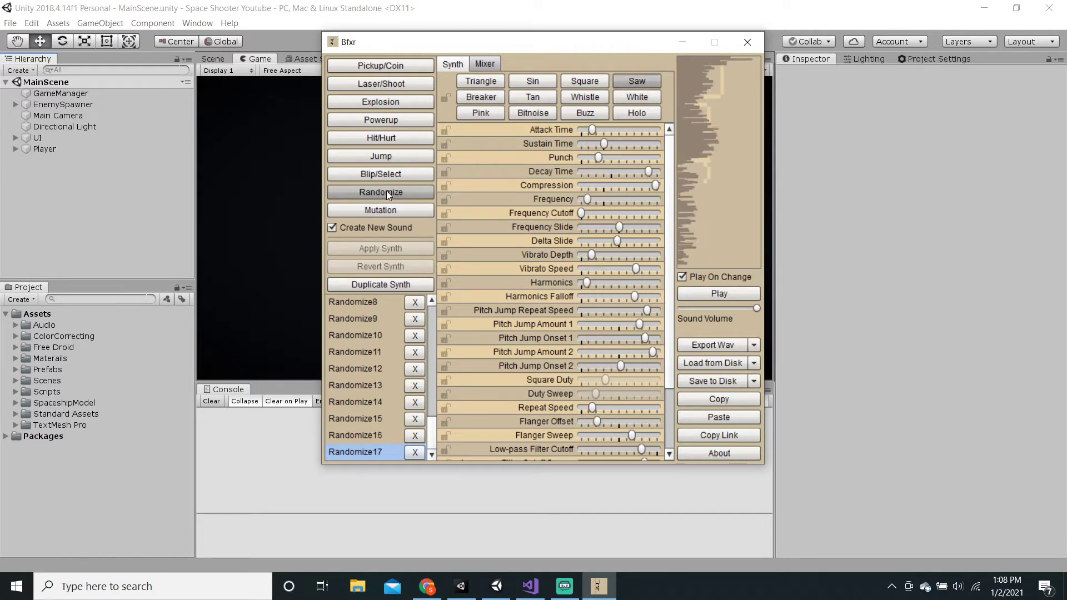
pyautogui.click(385, 191)
pyautogui.click(386, 191)
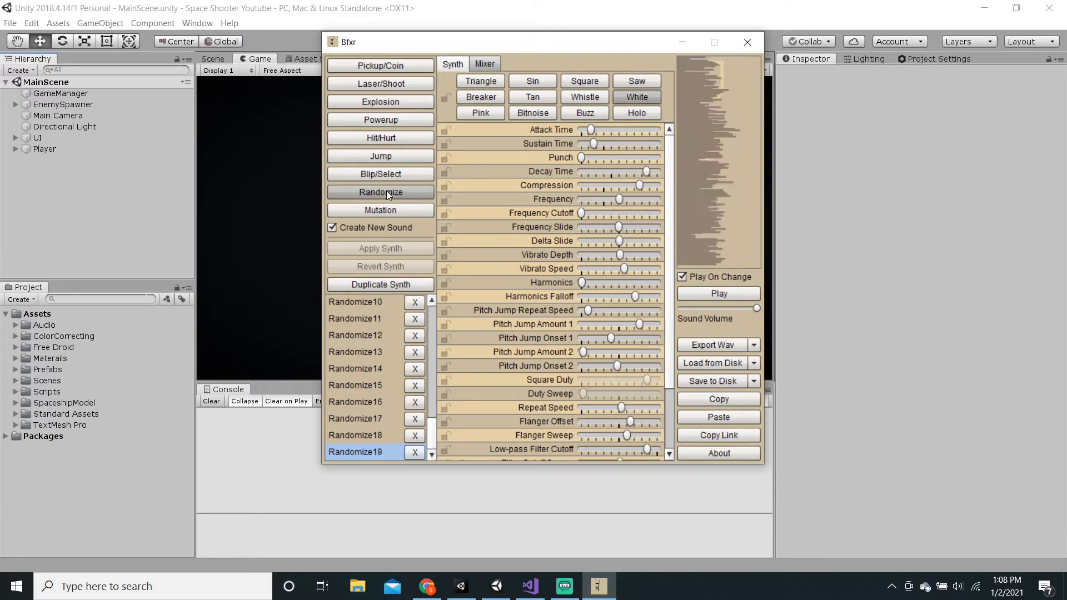
pyautogui.click(385, 192)
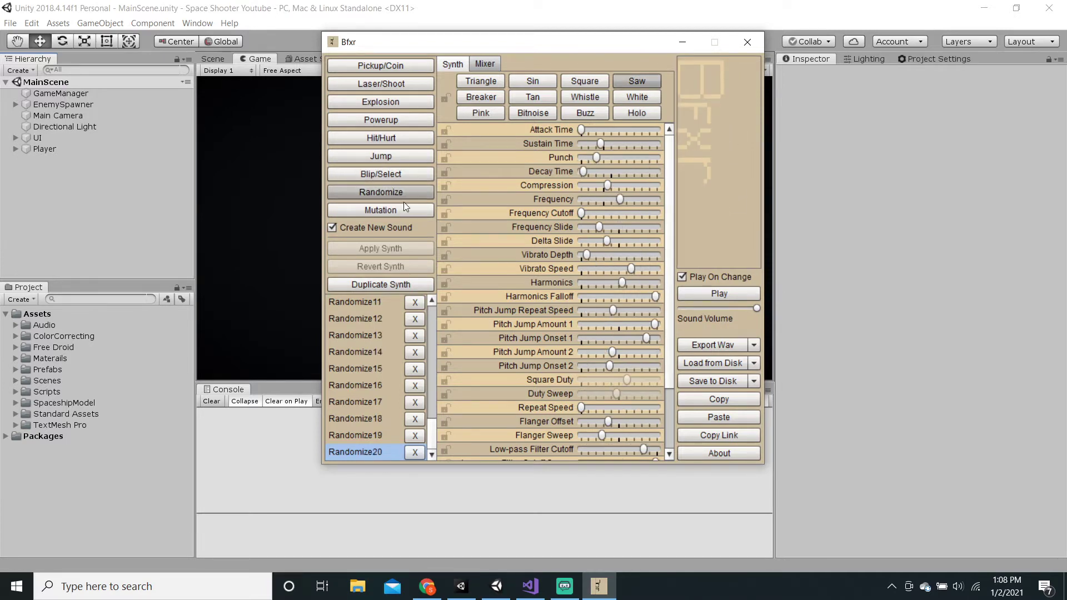
pyautogui.click(355, 195)
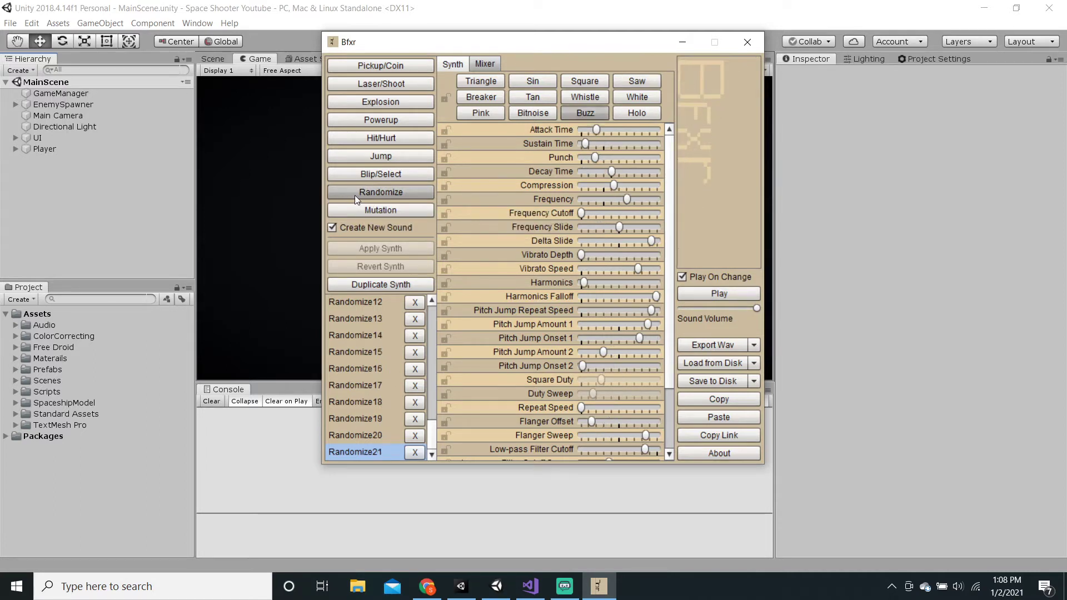
pyautogui.click(355, 195)
pyautogui.click(355, 195)
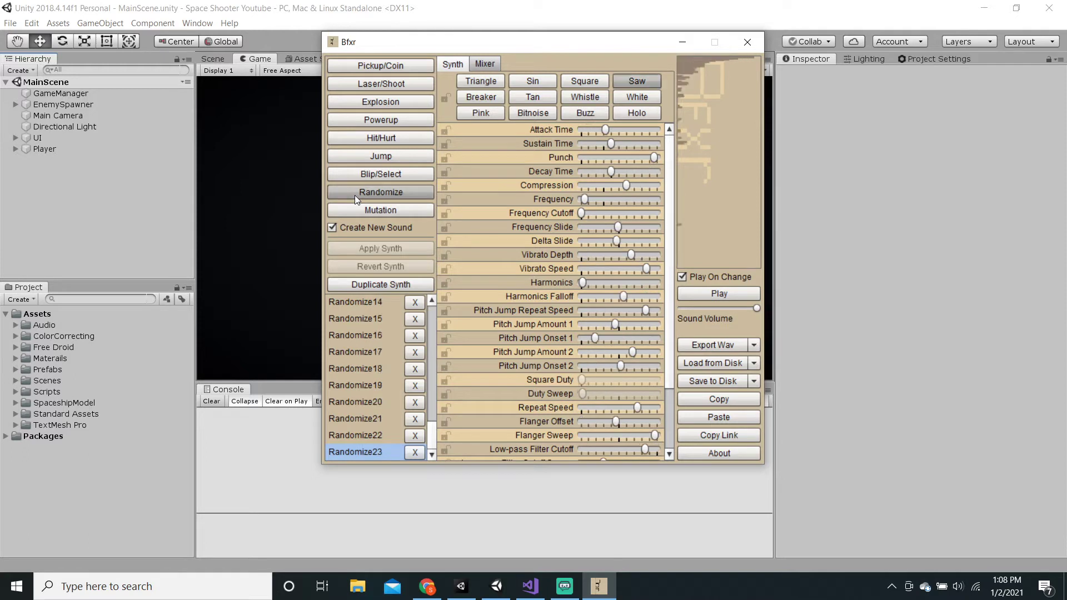
pyautogui.click(355, 195)
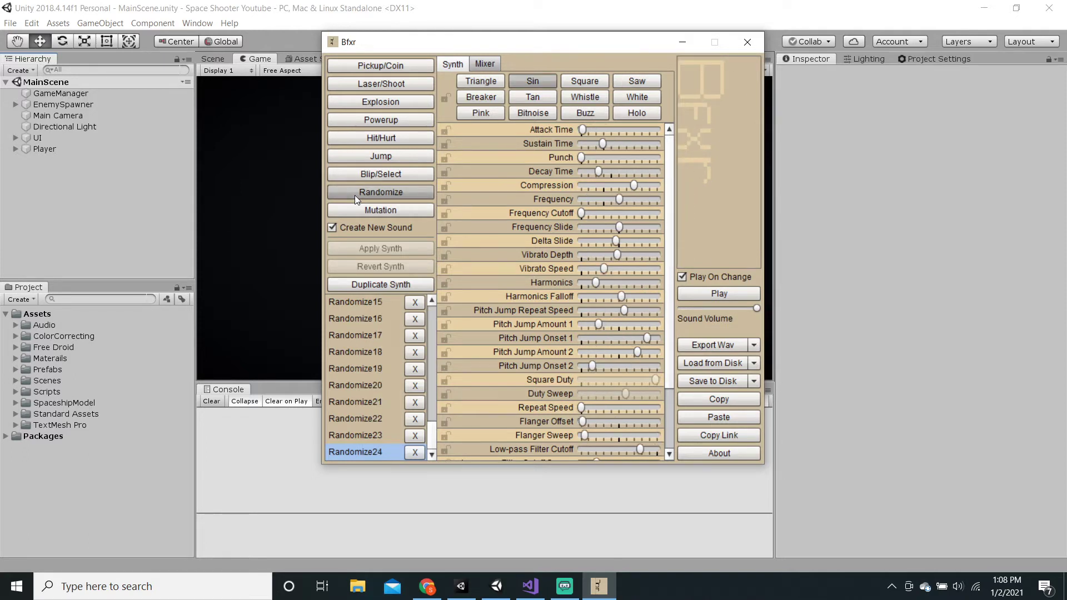
pyautogui.click(395, 192)
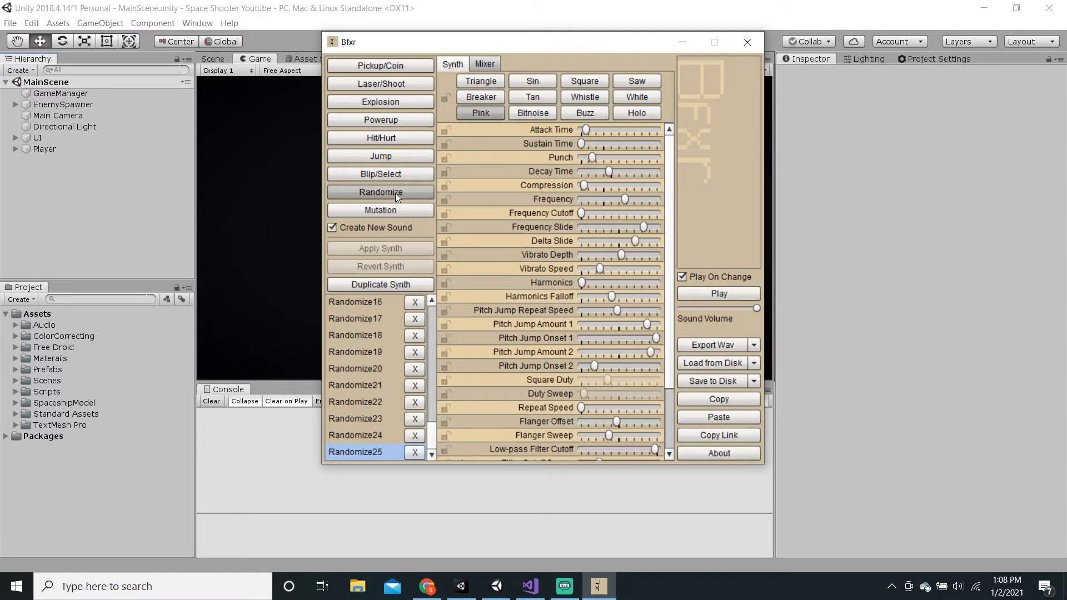
pyautogui.click(395, 192)
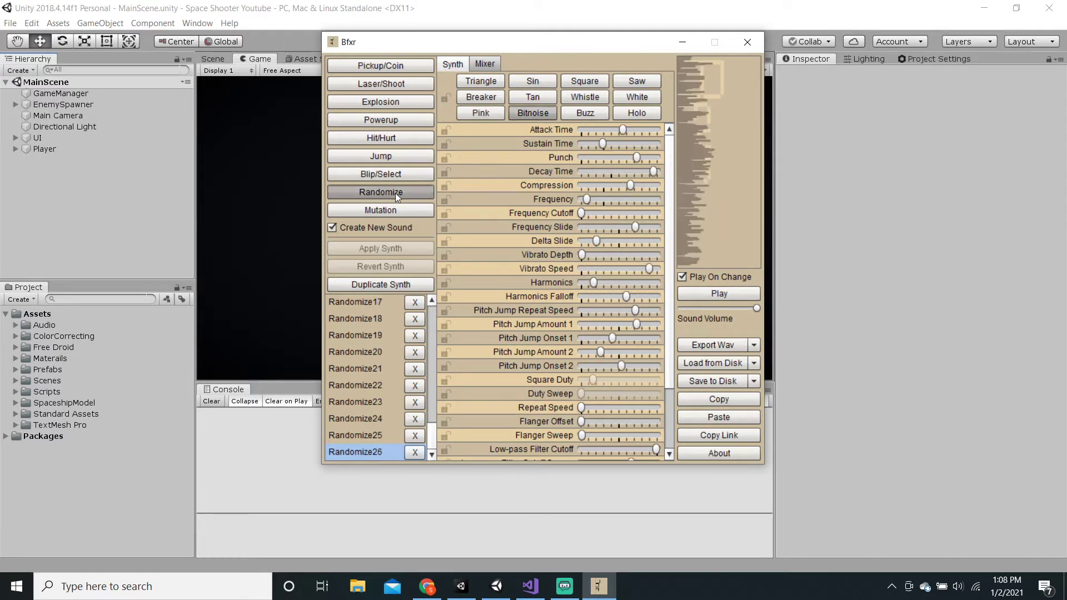
pyautogui.click(396, 192)
pyautogui.click(395, 193)
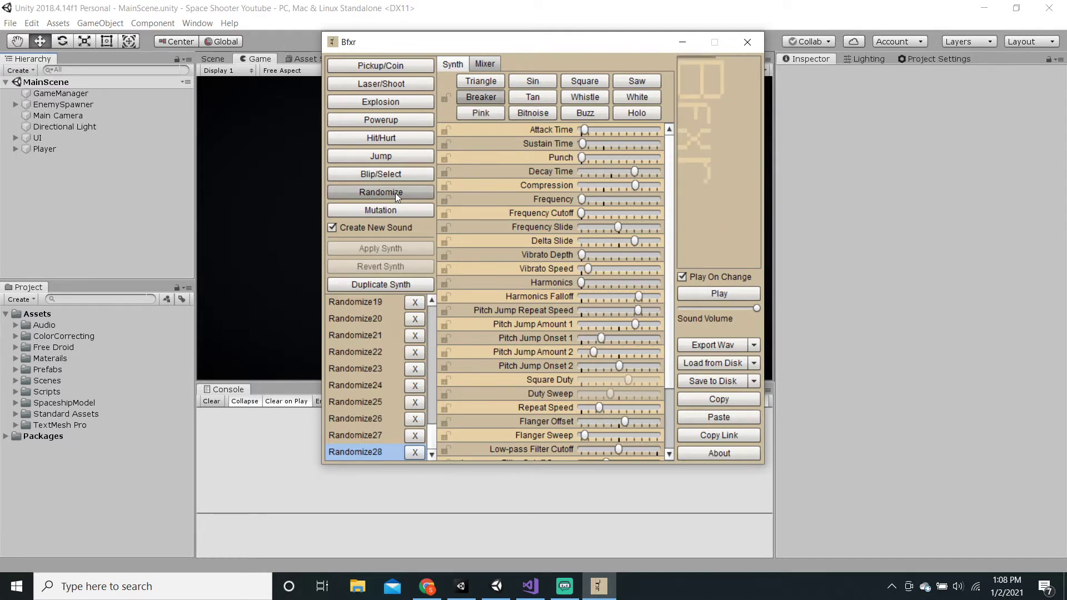
pyautogui.click(395, 192)
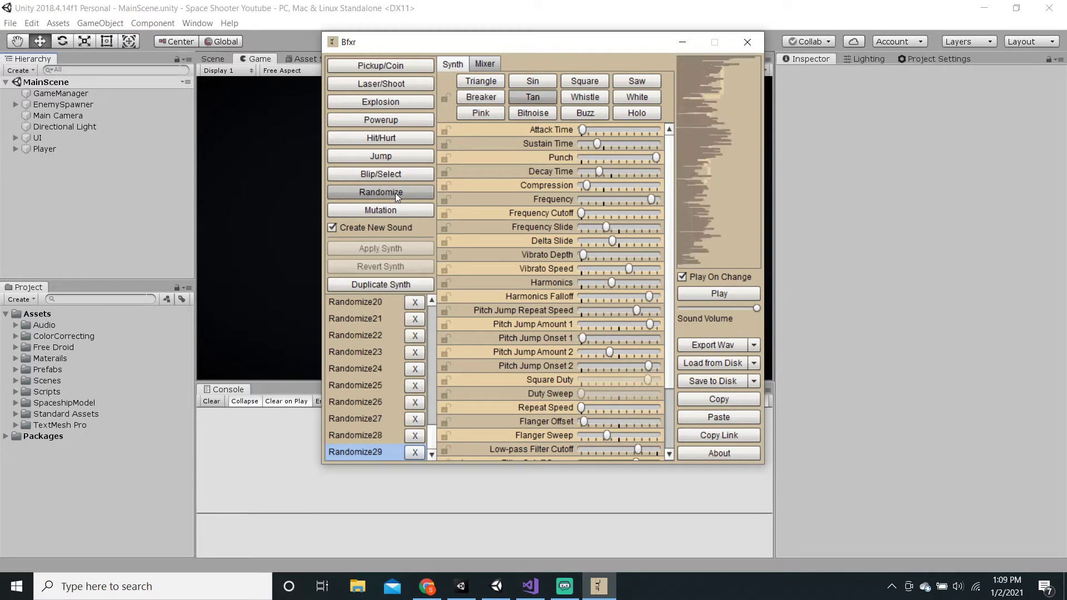
pyautogui.click(395, 192)
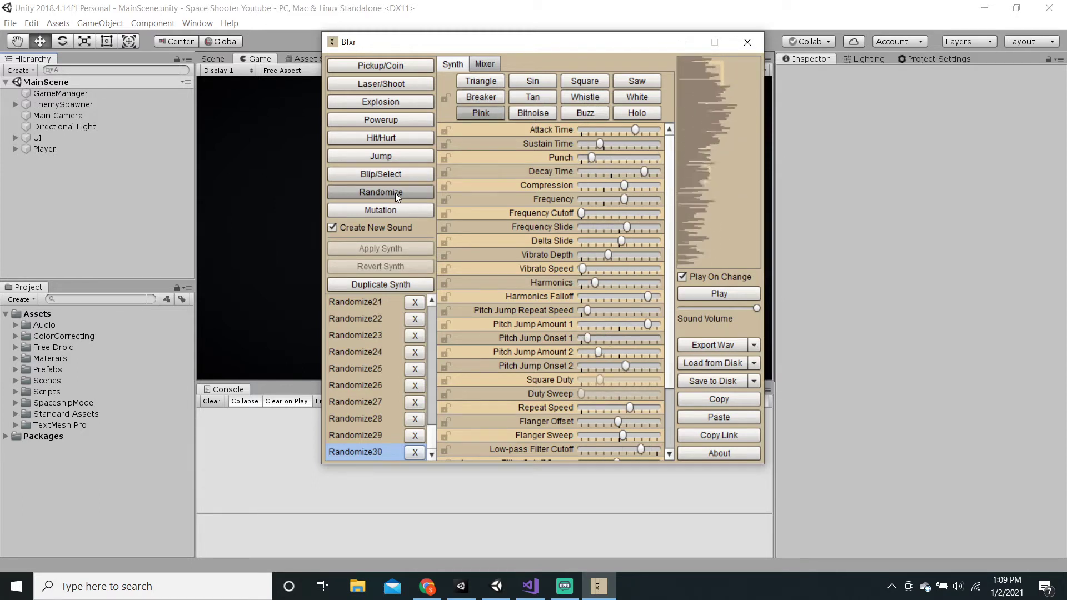
pyautogui.click(379, 350)
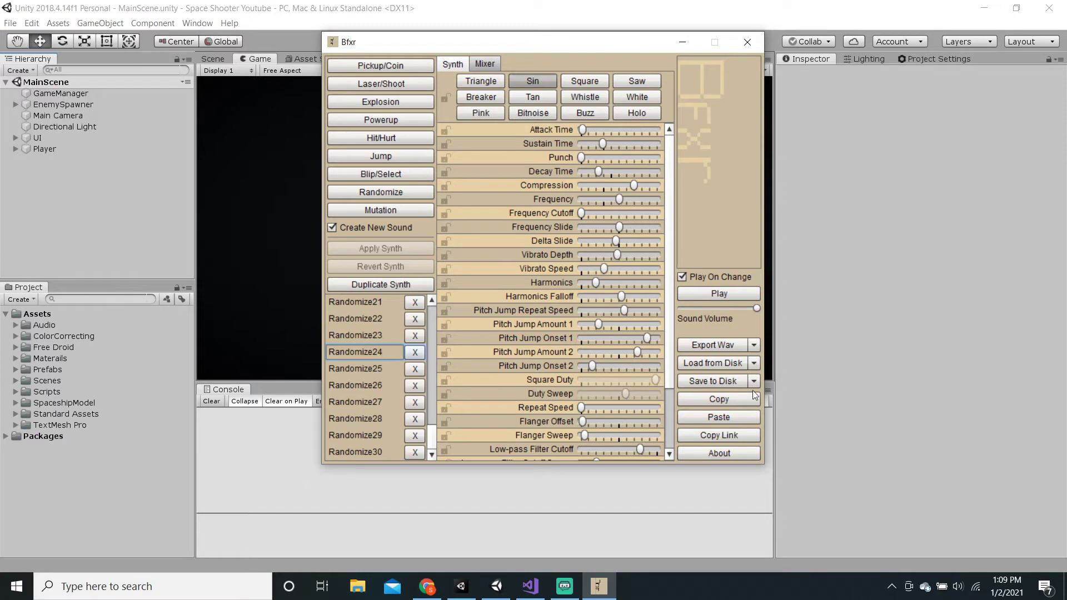
# Export Randomize24 as Randomize24.wav to the Desktop
pyautogui.click(720, 347)
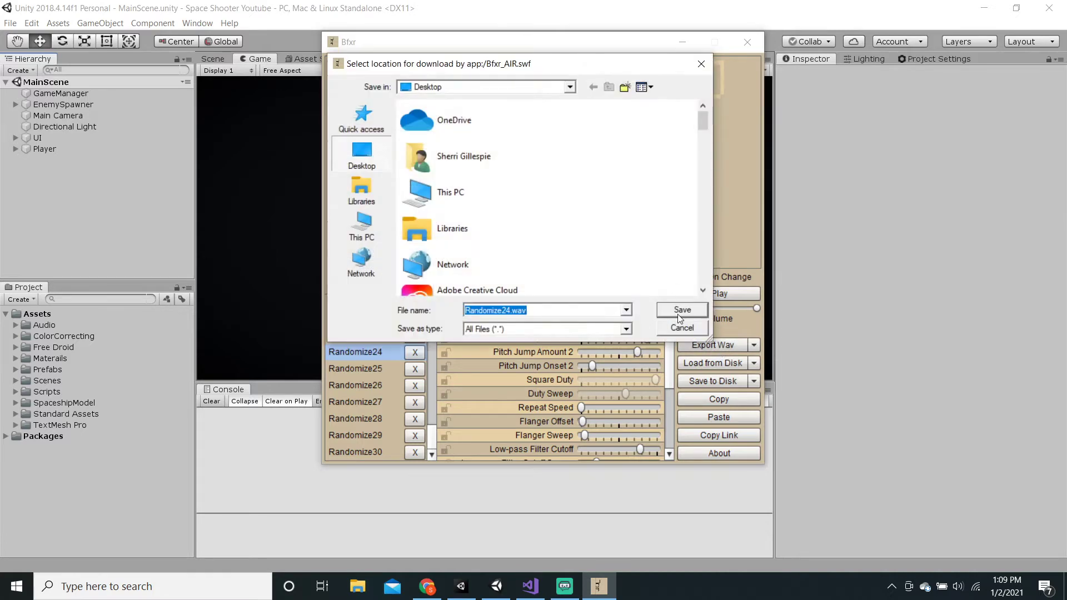
pyautogui.click(682, 315)
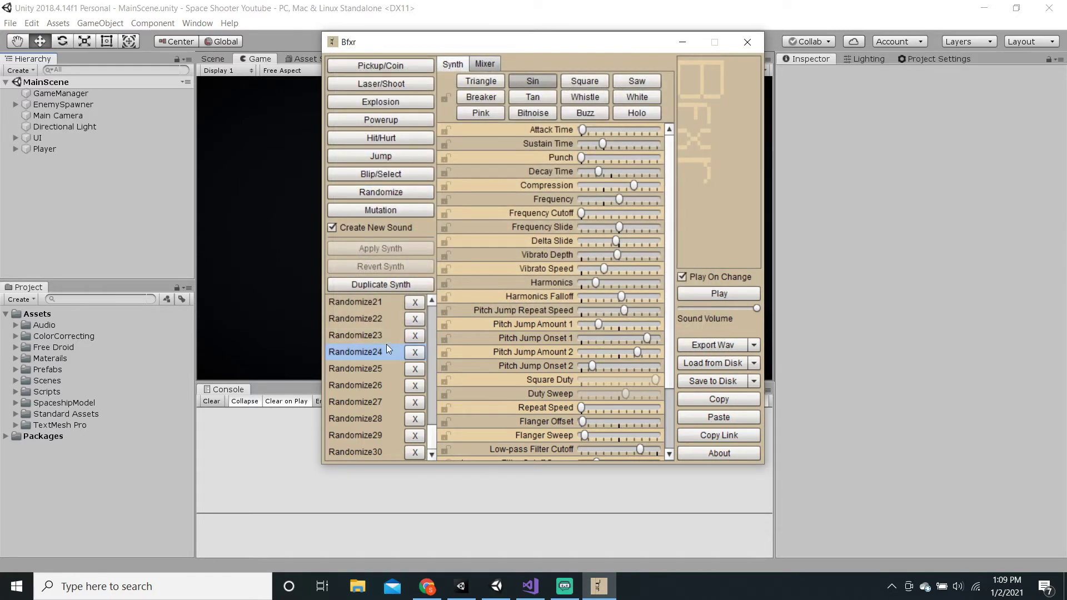
pyautogui.scroll(10, 389, 348)
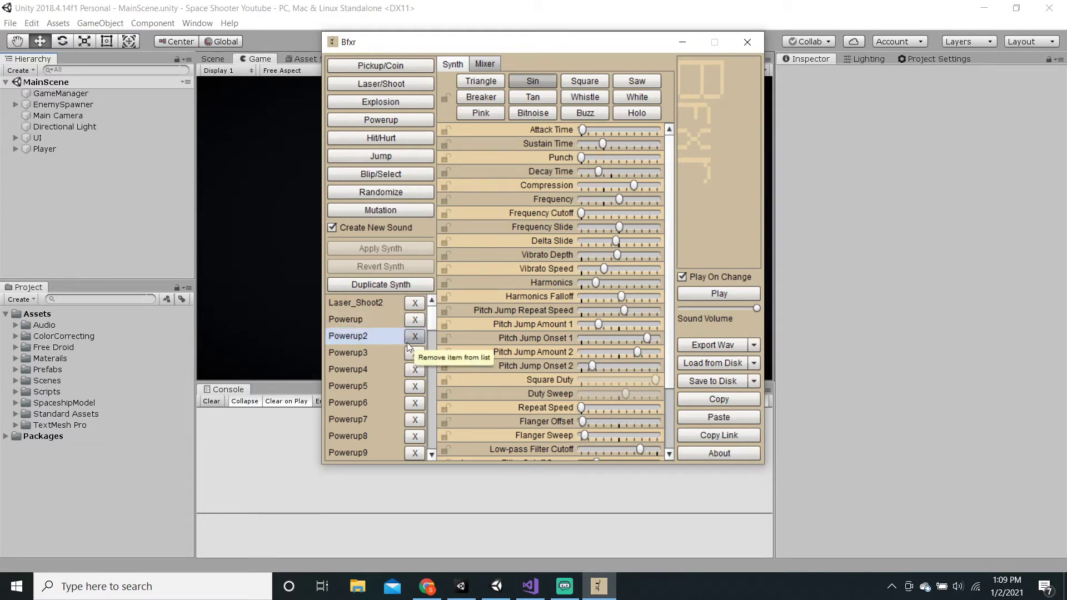
pyautogui.scroll(-8, 375, 435)
pyautogui.scroll(-1, 377, 432)
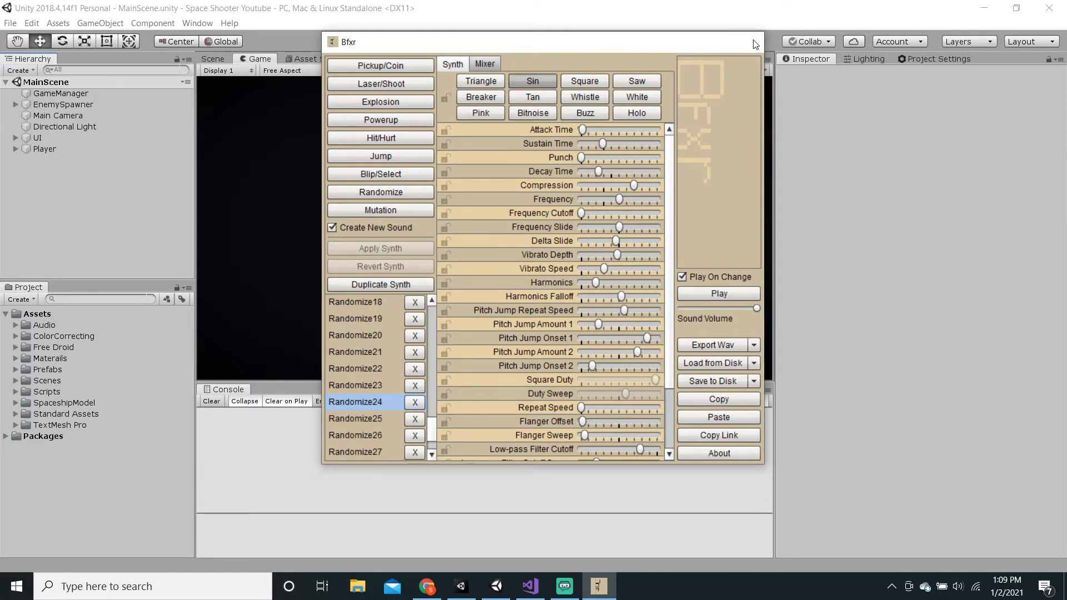
# Close Bfxr, expand Unity's Audio folder, and open File Explorer on the Desktop
pyautogui.click(753, 43)
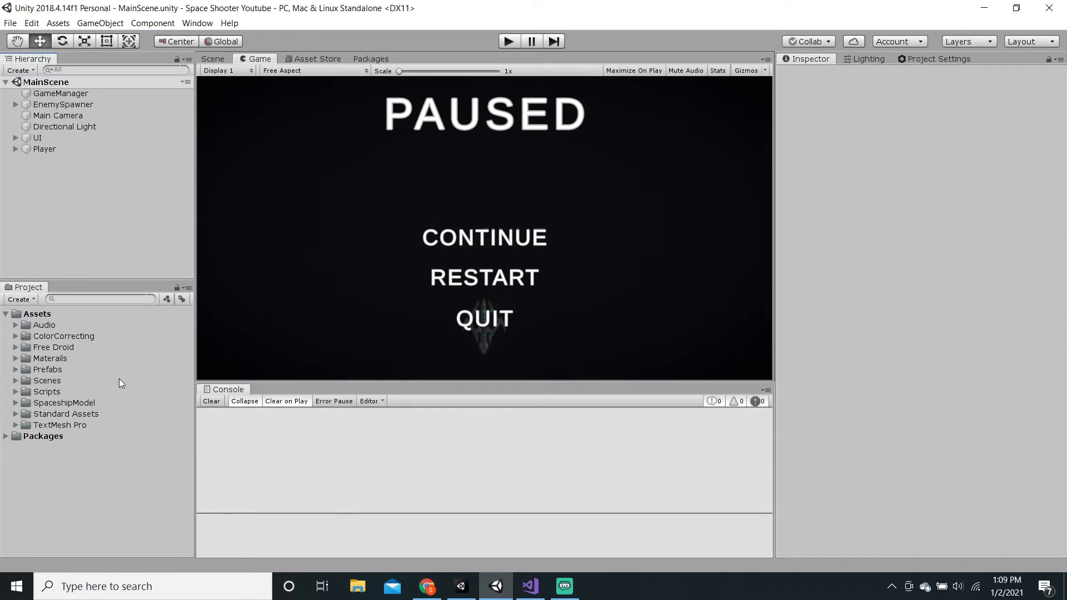
pyautogui.click(15, 324)
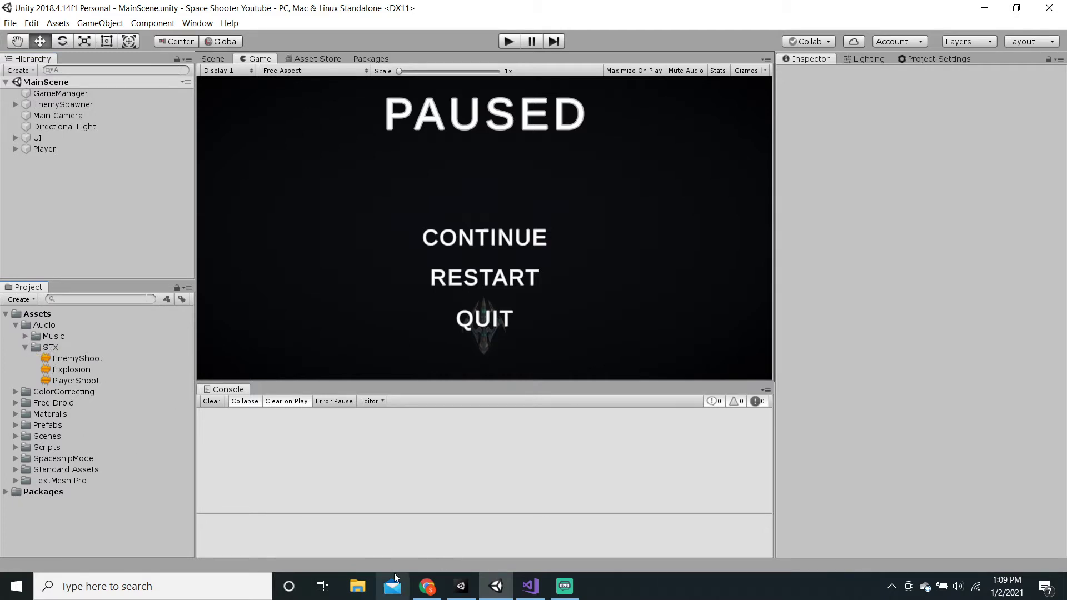
pyautogui.press('super+e')
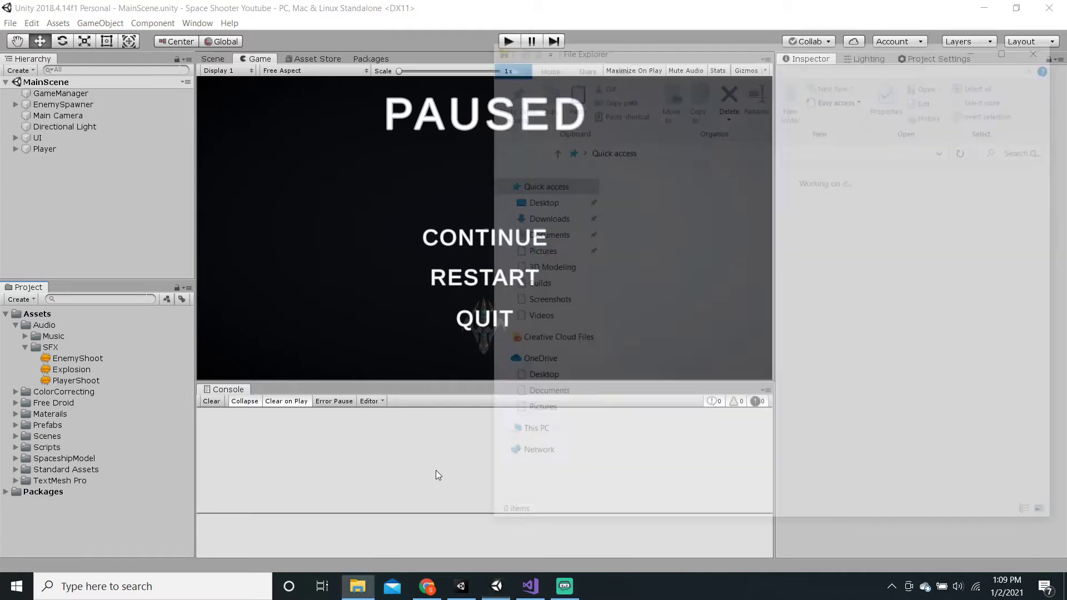
pyautogui.click(534, 207)
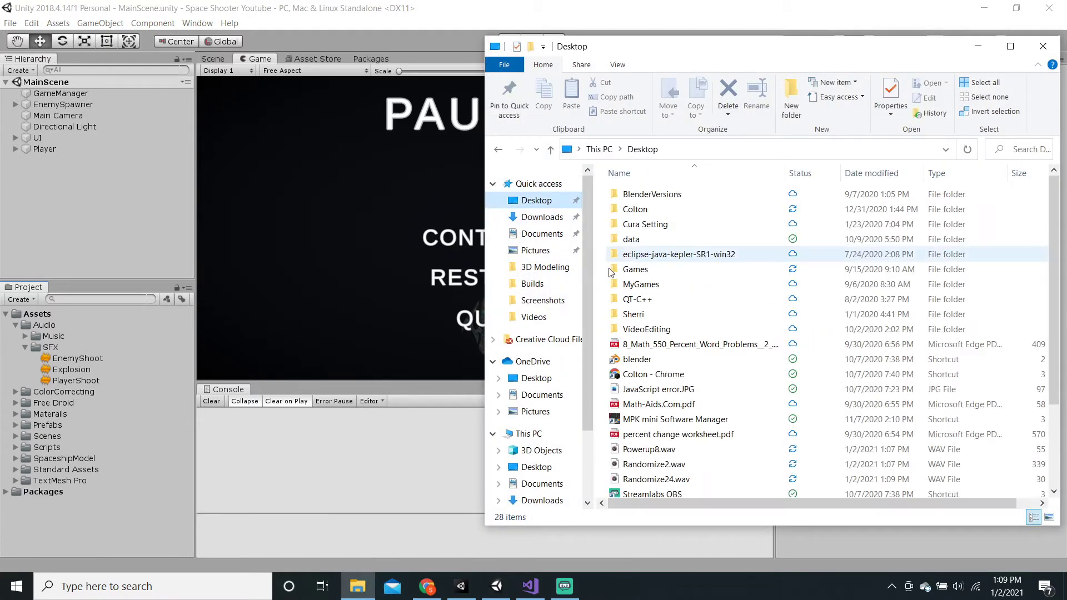
# Drag Powerup8.wav, Randomize2.wav and Randomize24.wav into Unity's SFX folder, then close Explorer
pyautogui.scroll(-2, 720, 380)
pyautogui.scroll(-1, 721, 380)
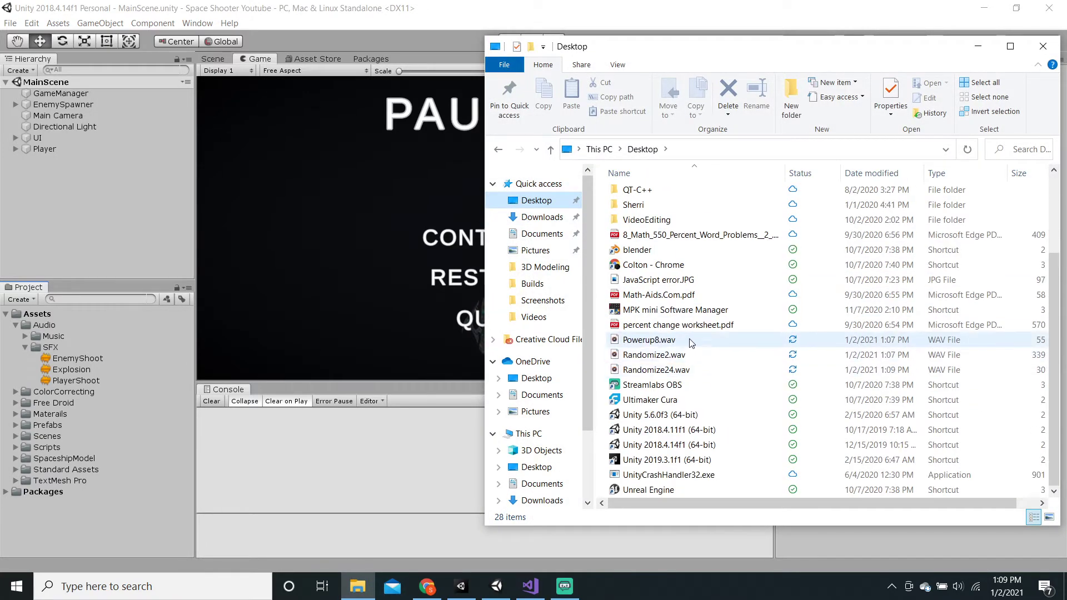
pyautogui.click(691, 340)
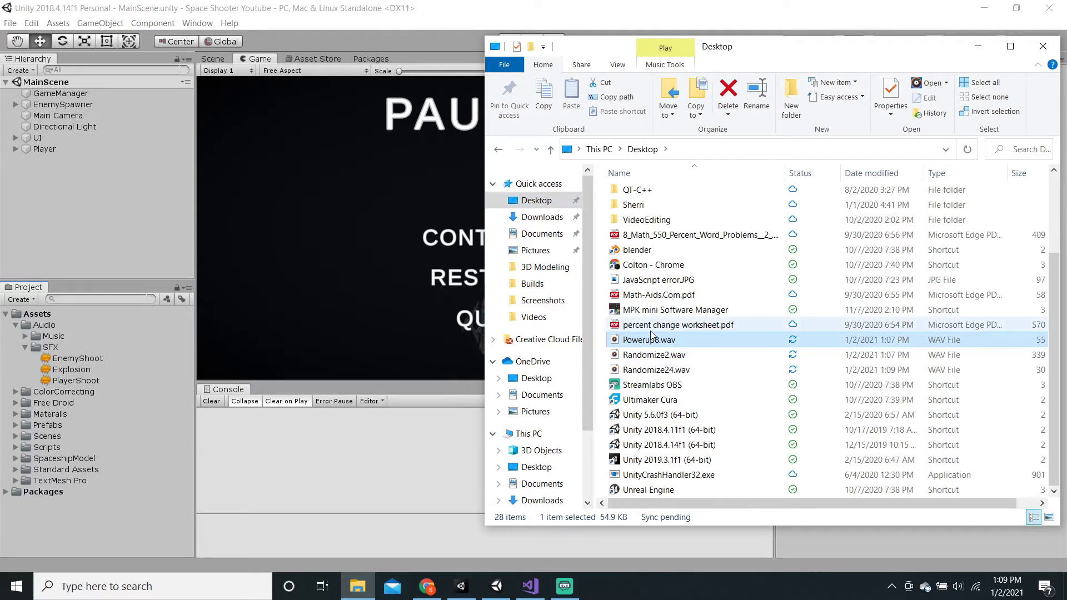
pyautogui.keyDown('shift'); pyautogui.click(707, 370); pyautogui.keyUp('shift')
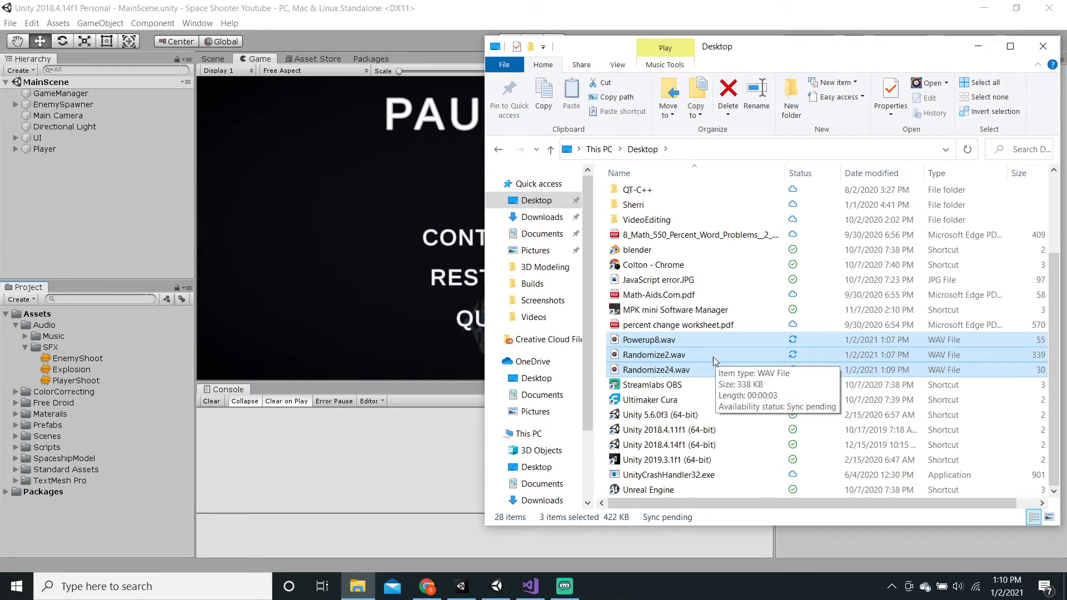
pyautogui.moveTo(709, 356); pyautogui.dragTo(104, 348)
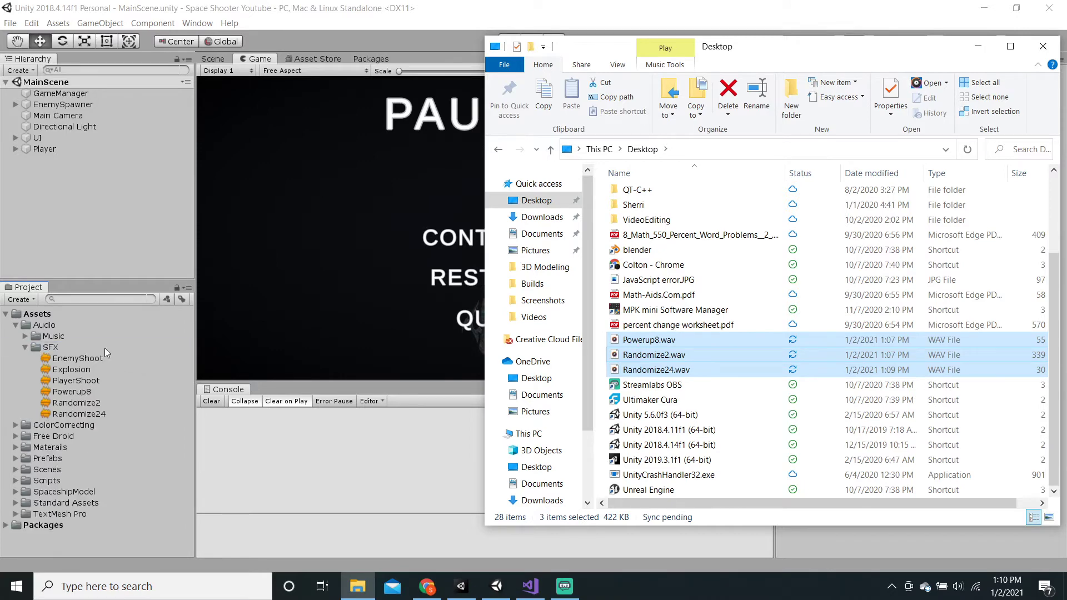
pyautogui.click(1044, 49)
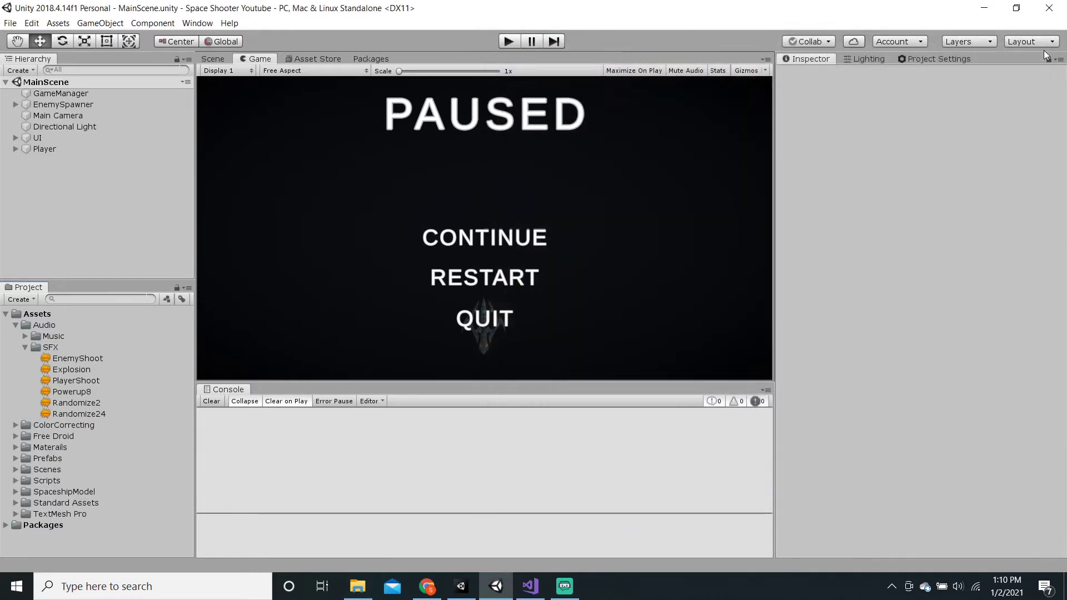
# Drop Powerup8.wav into SFX again, creating a duplicate Powerup9, and select Powerup9
pyautogui.click(437, 588)
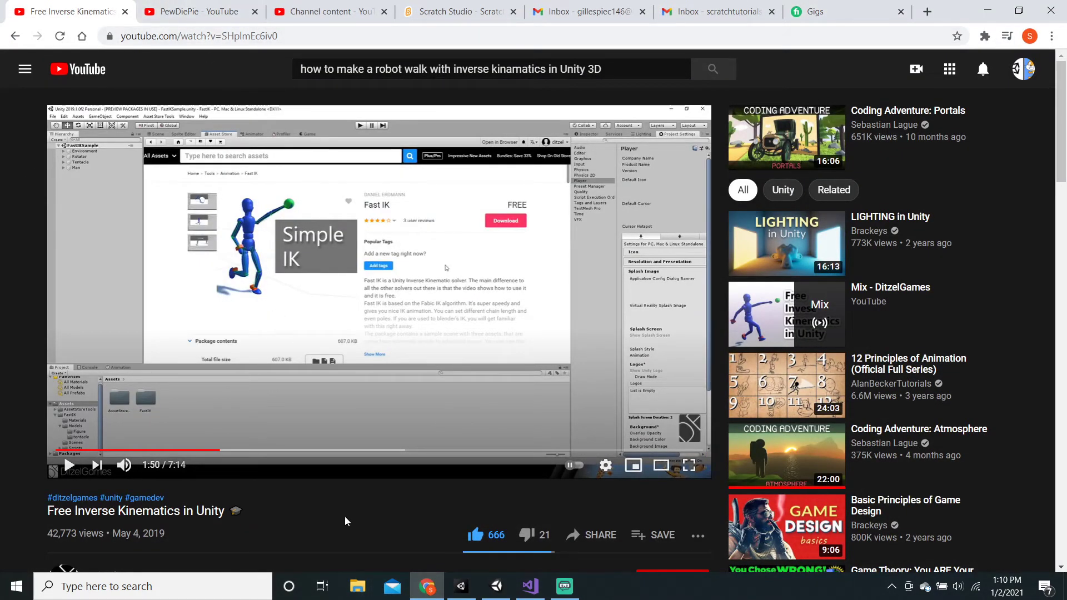
pyautogui.click(358, 587)
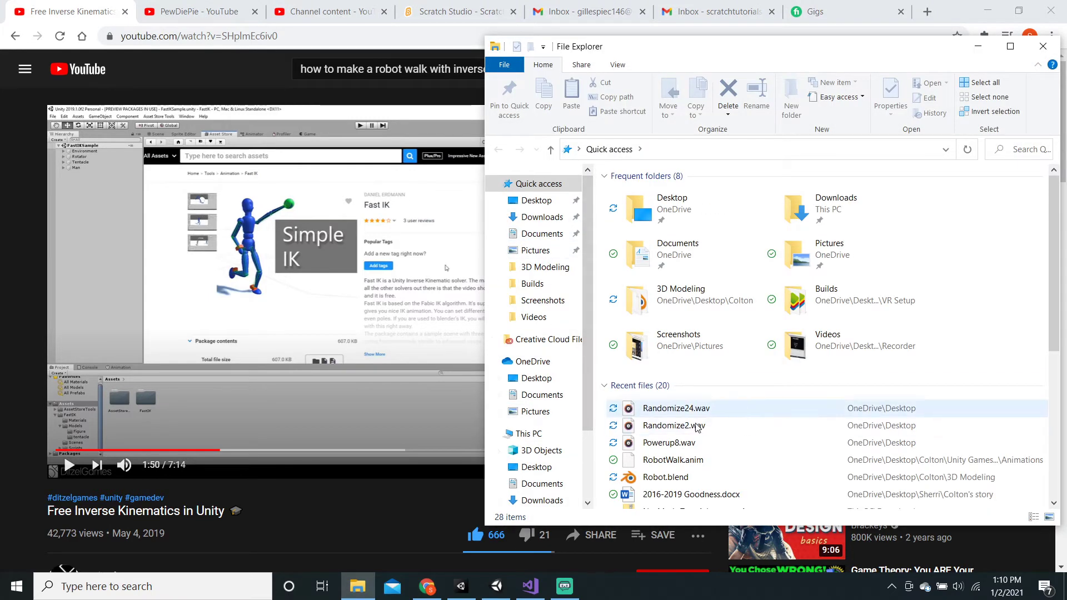
pyautogui.click(539, 201)
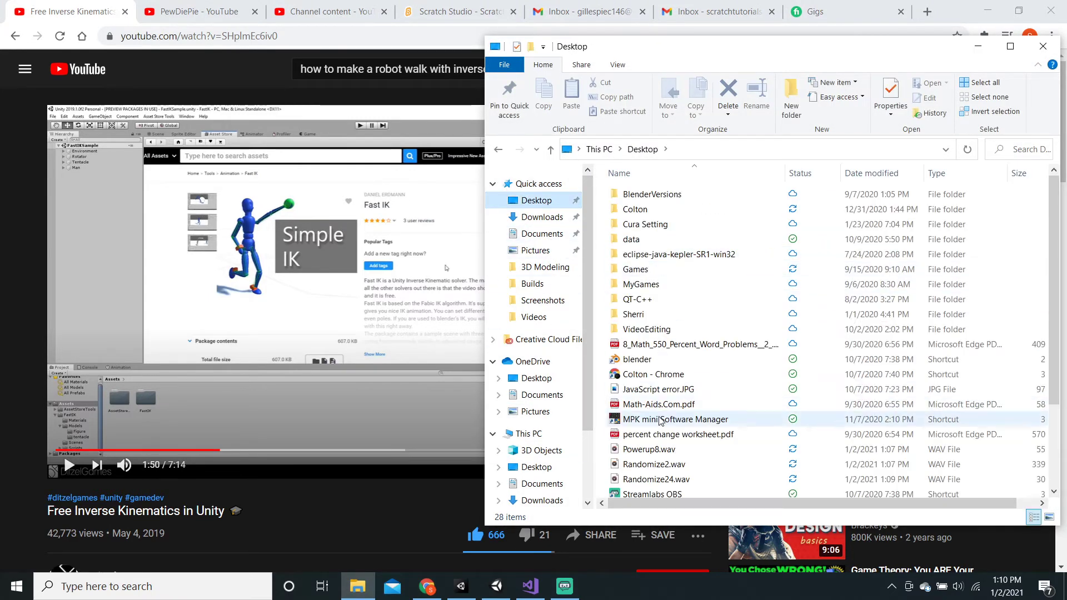
pyautogui.click(678, 451)
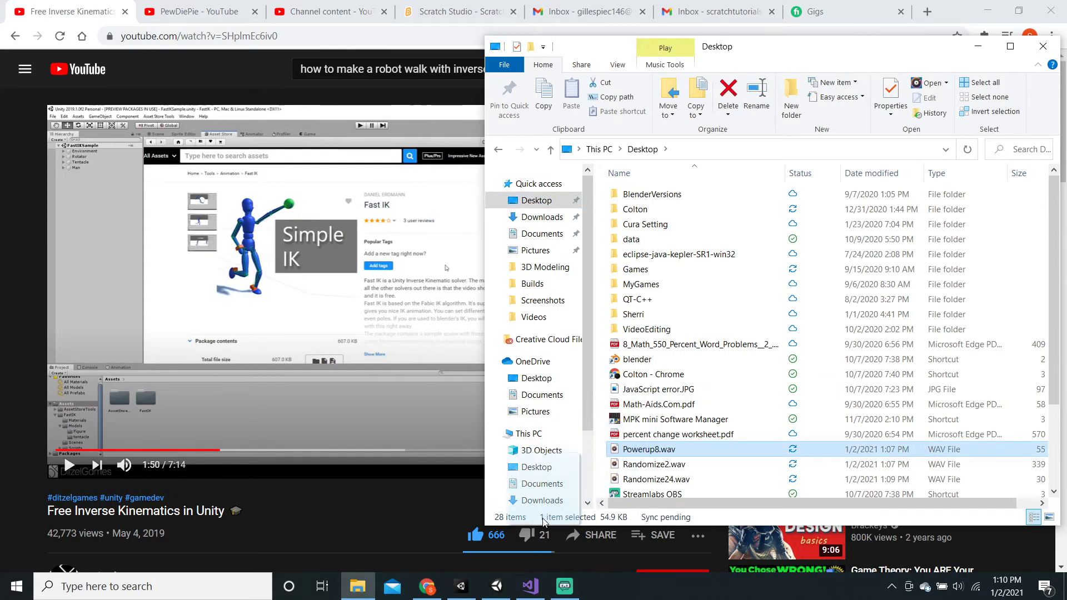
pyautogui.moveTo(492, 581); pyautogui.dragTo(82, 351)
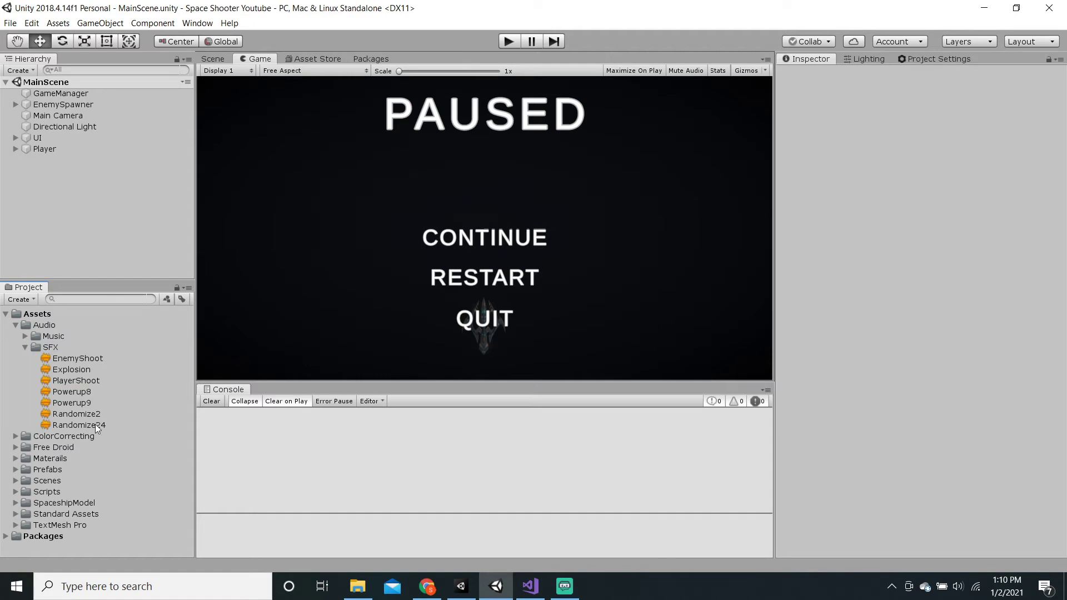
pyautogui.click(88, 402)
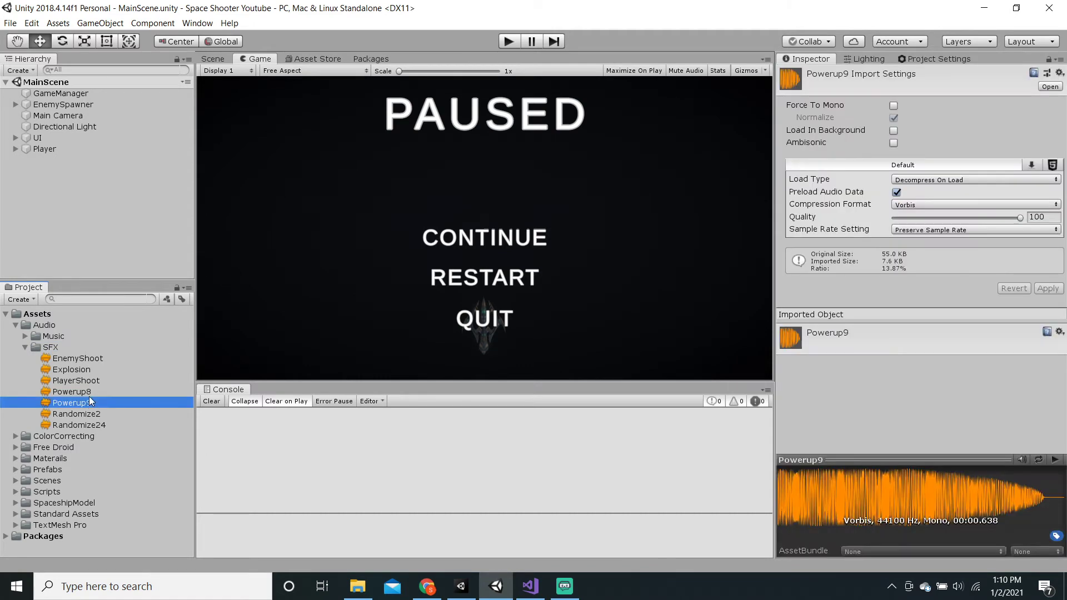
# Delete Powerup9 and preview the Powerup8, Randomize2 and Randomize24 clips
pyautogui.press('Delete')
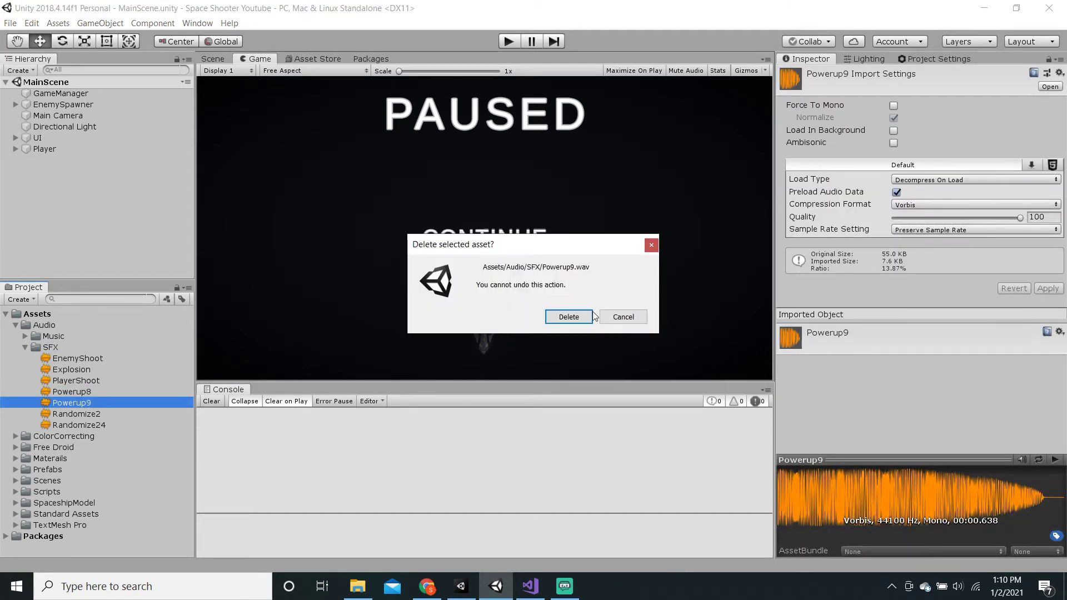
pyautogui.click(571, 316)
pyautogui.click(82, 392)
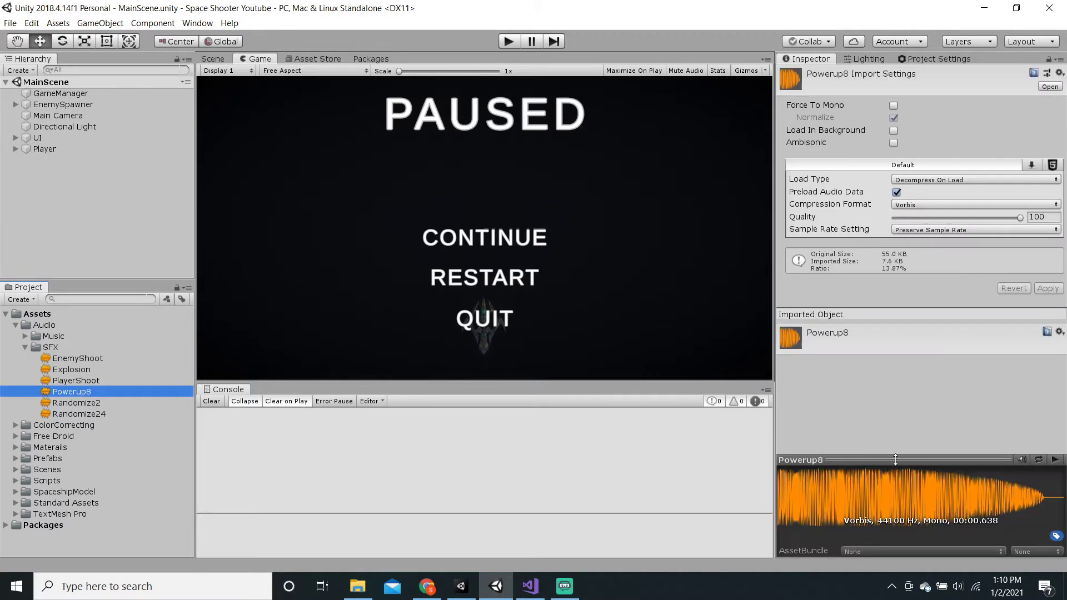
pyautogui.click(1054, 460)
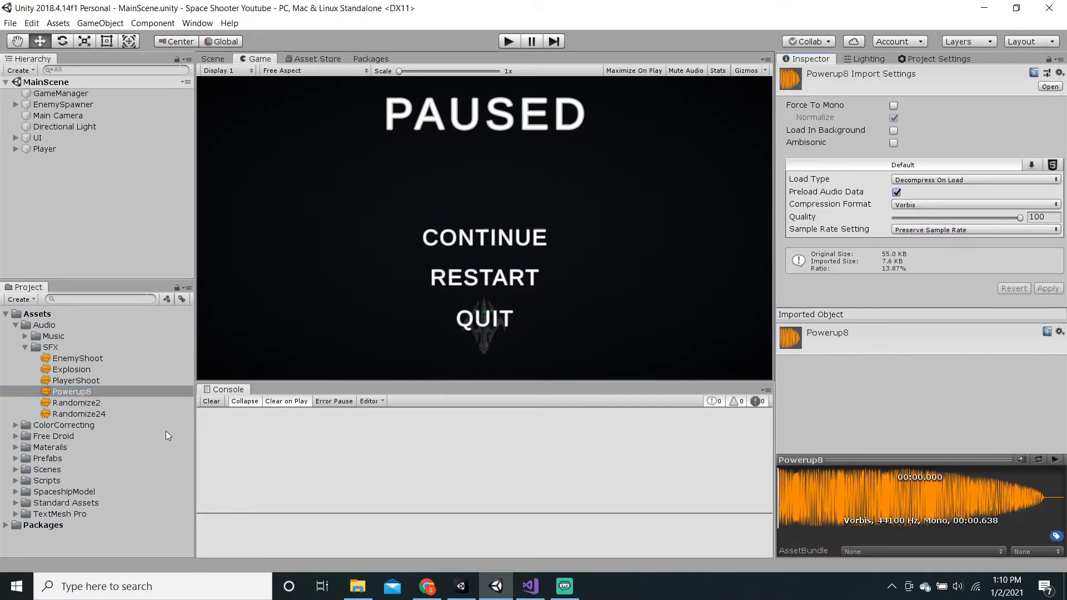
pyautogui.click(102, 402)
pyautogui.click(1055, 460)
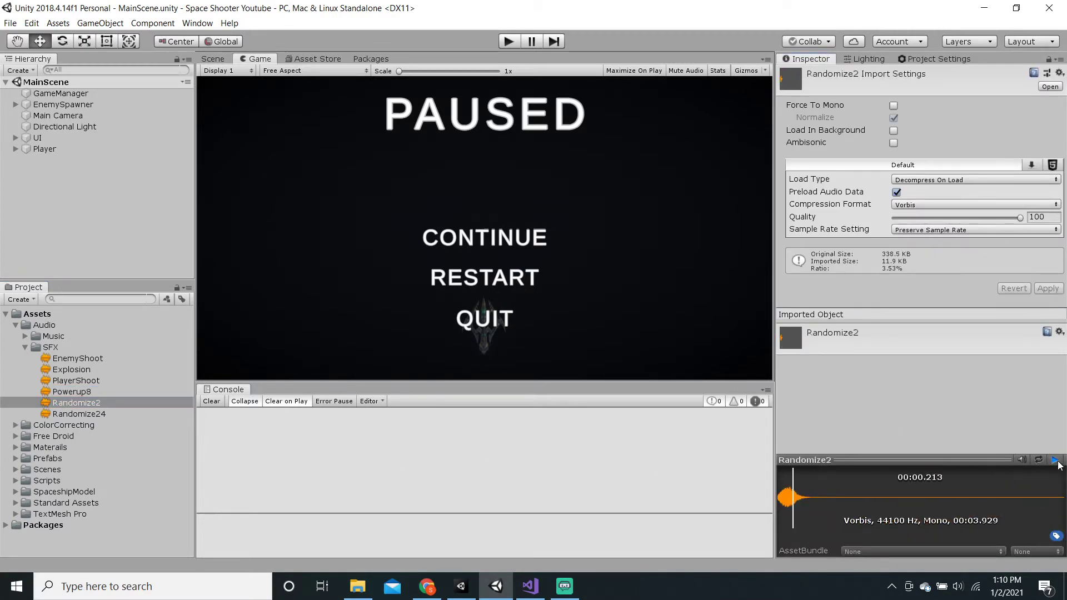
pyautogui.click(88, 420)
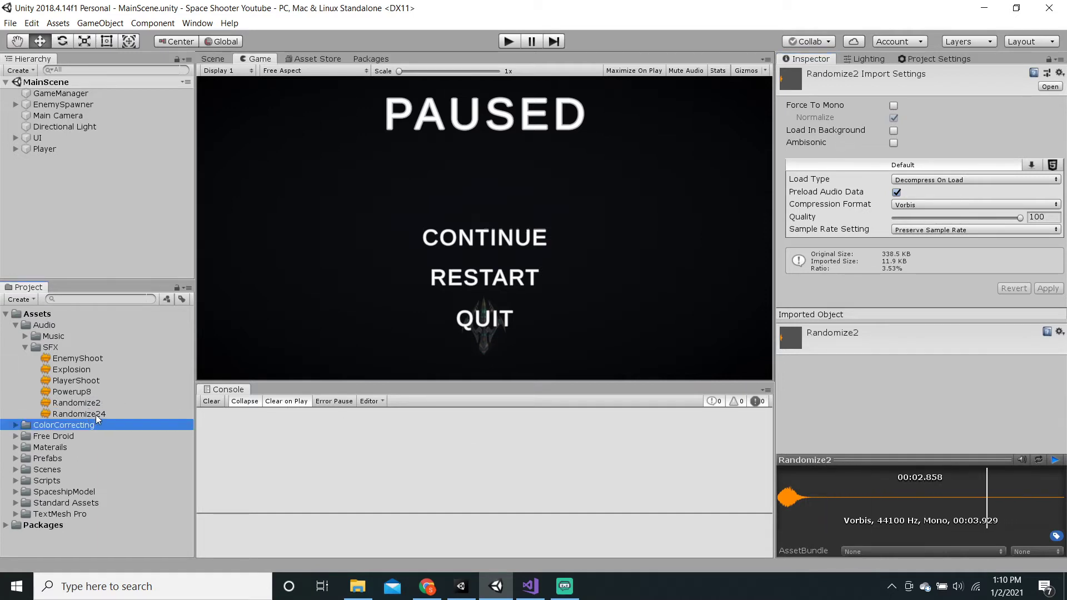
pyautogui.click(380, 460)
pyautogui.click(103, 410)
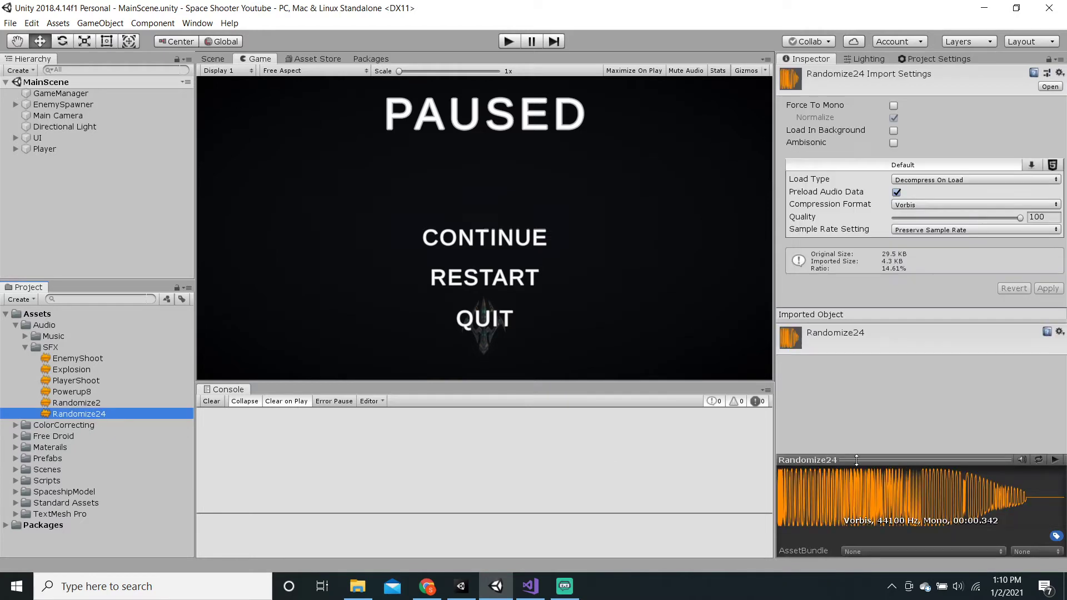
pyautogui.click(1053, 460)
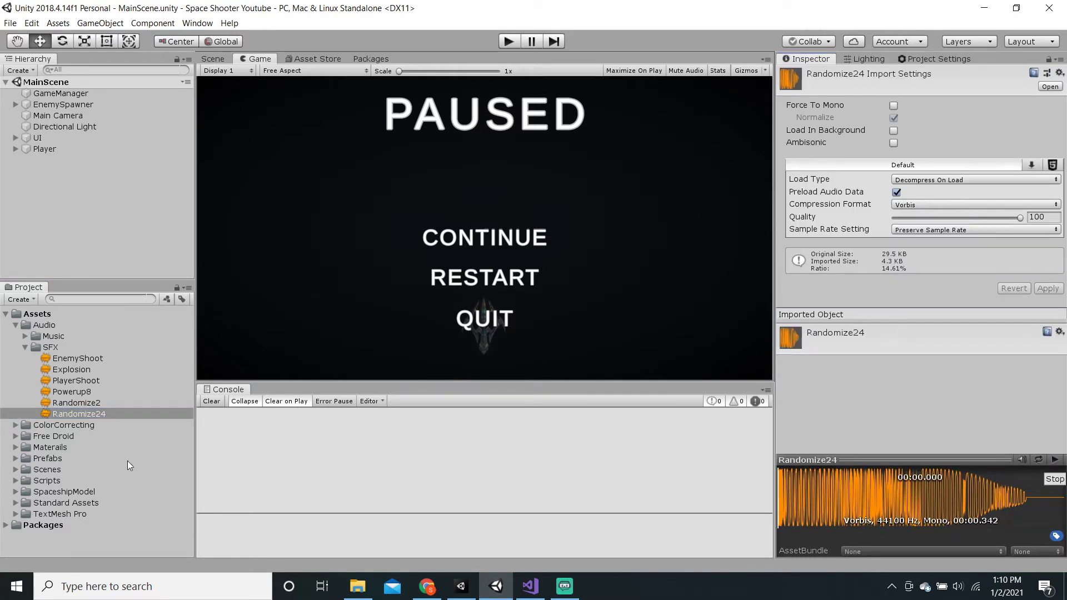
# Rename Randomize24 to PauseMenu
pyautogui.rightClick(105, 413)
pyautogui.click(165, 189)
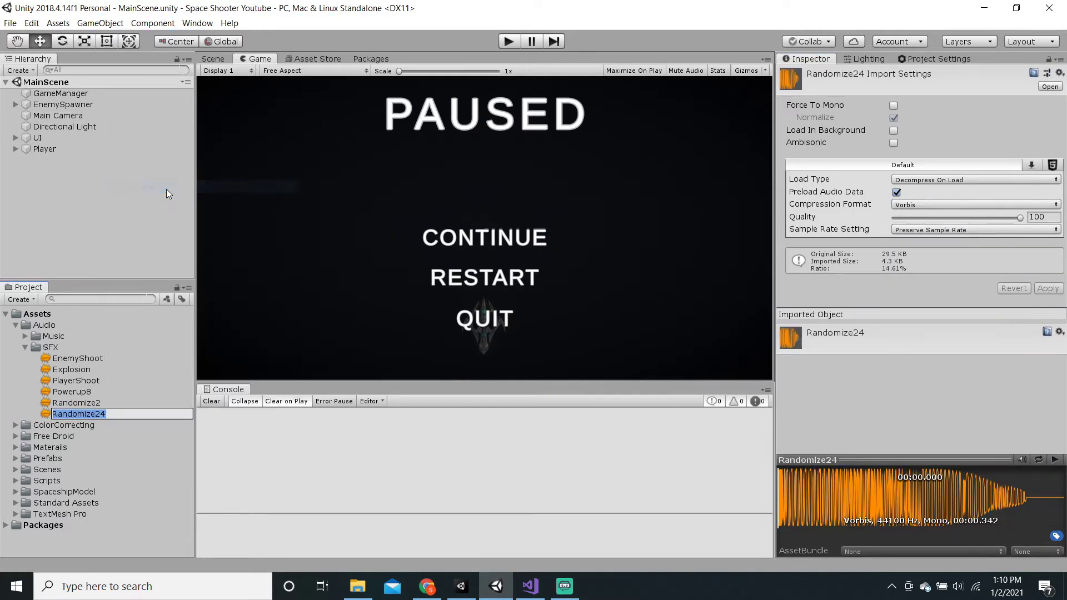
pyautogui.write('Pai')
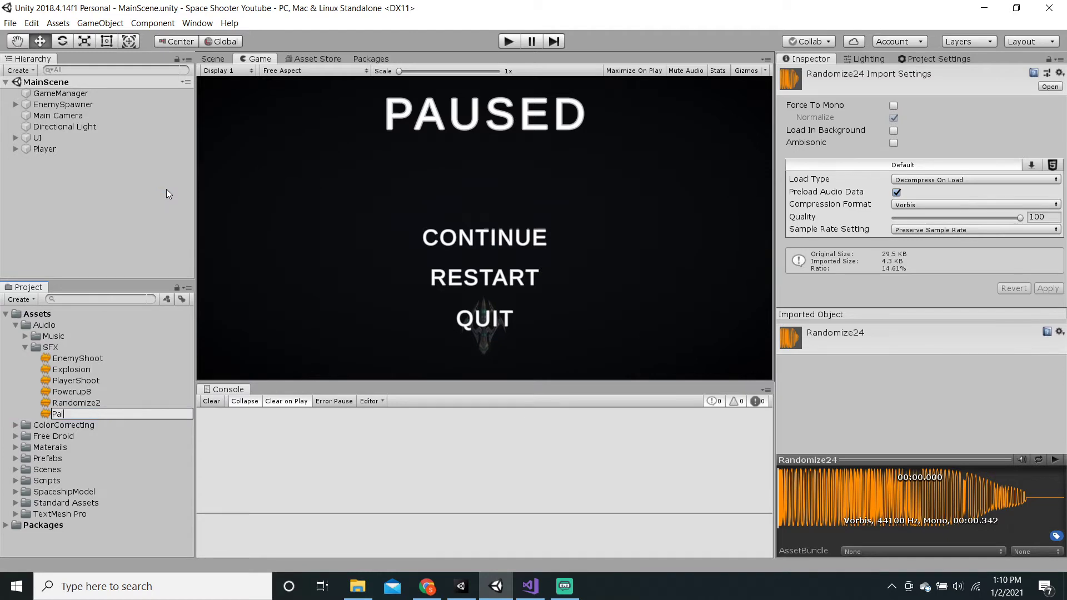
pyautogui.write('seMenu')
pyautogui.press('Return')
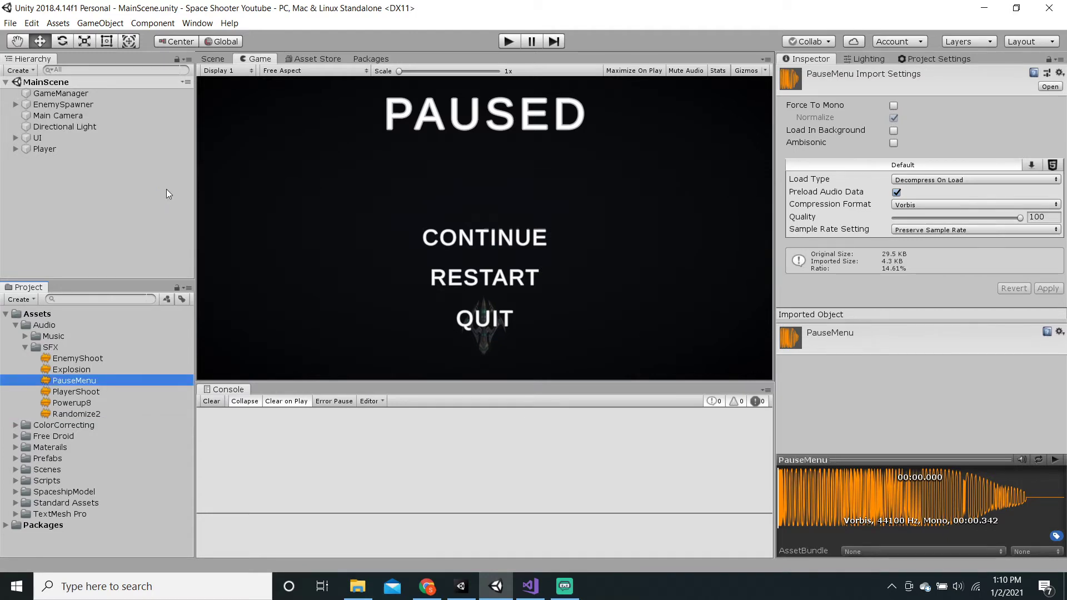
# Preview Powerup8 and rename it to ButtonClick
pyautogui.click(84, 402)
pyautogui.click(1059, 460)
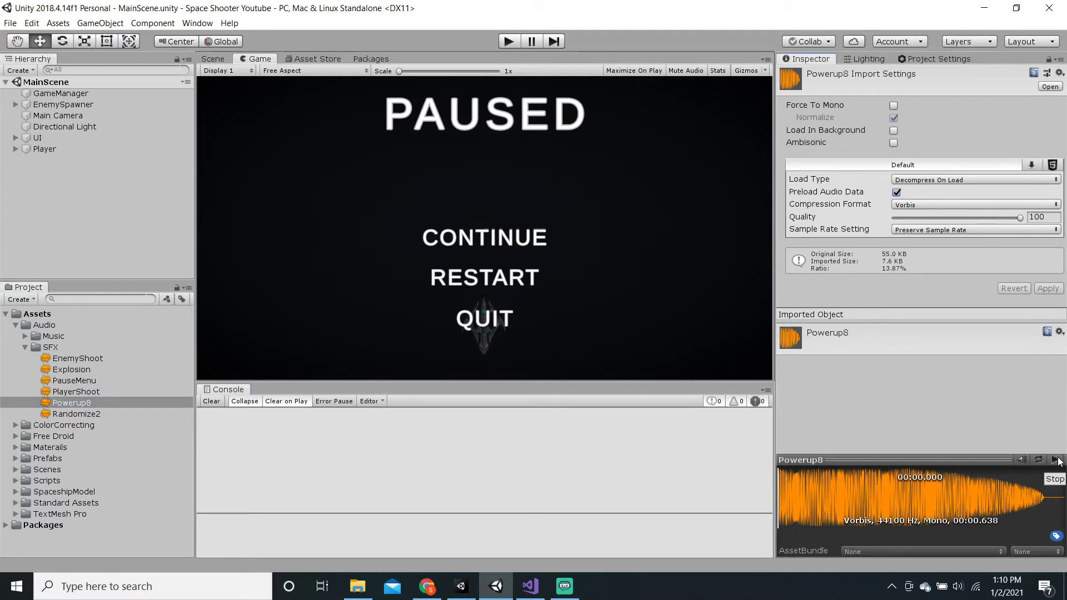
pyautogui.rightClick(90, 402)
pyautogui.click(143, 175)
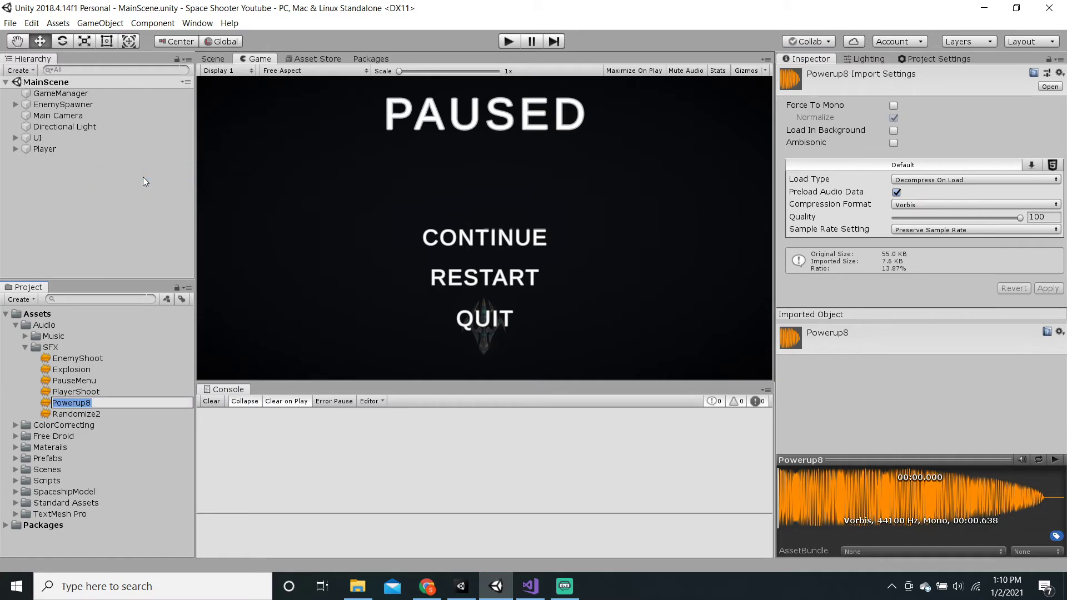
pyautogui.write('ButtonClick')
pyautogui.press('Return')
# Rename Randomize2 to ButtonSelect
pyautogui.rightClick(81, 416)
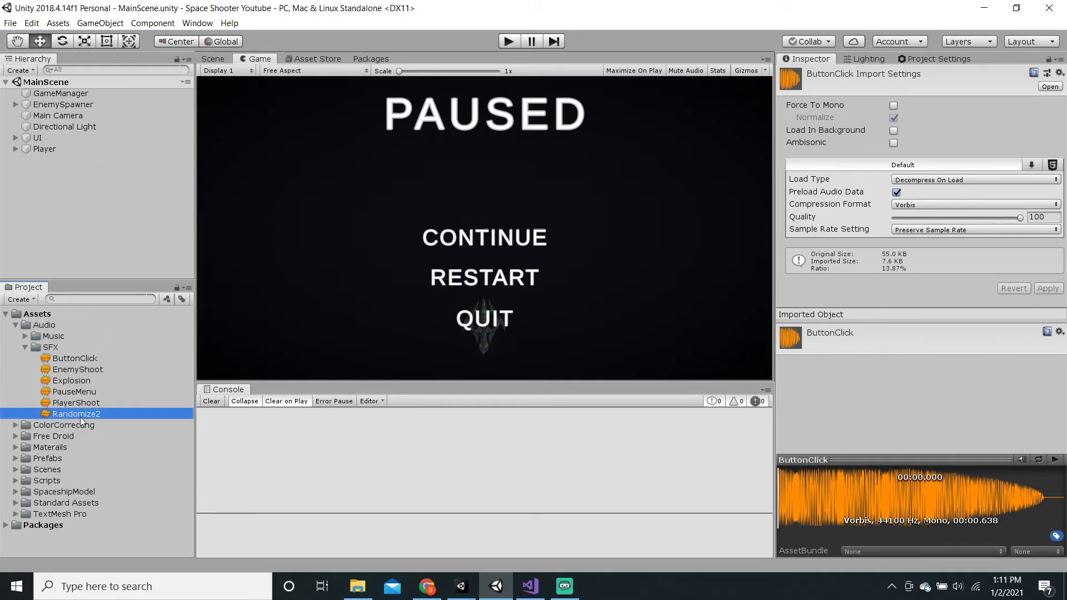
pyautogui.click(120, 191)
pyautogui.write('Bu')
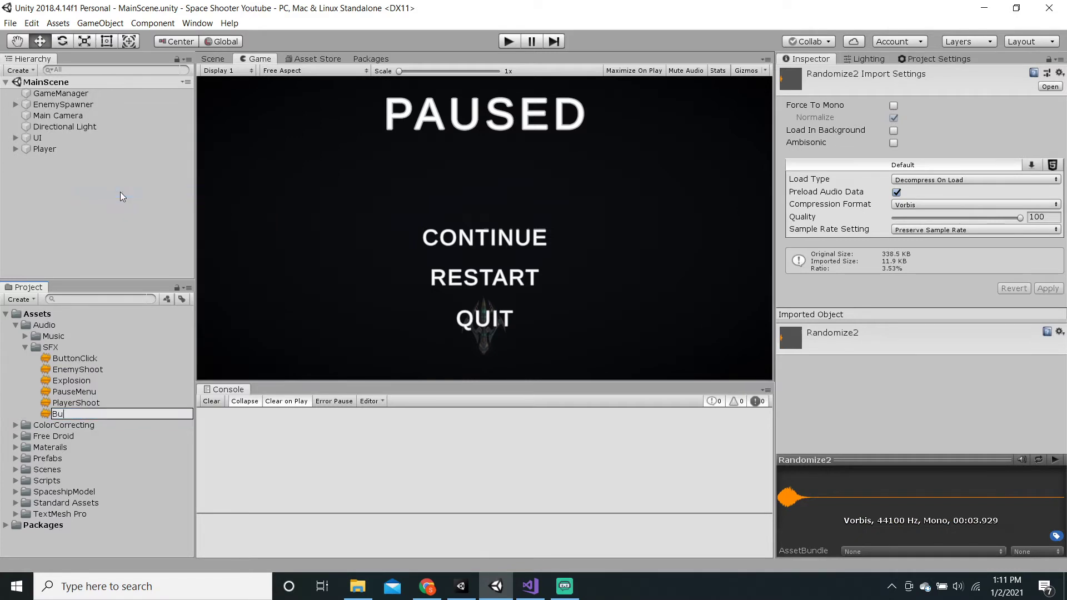
pyautogui.write('ttonSelect')
pyautogui.press('Return')
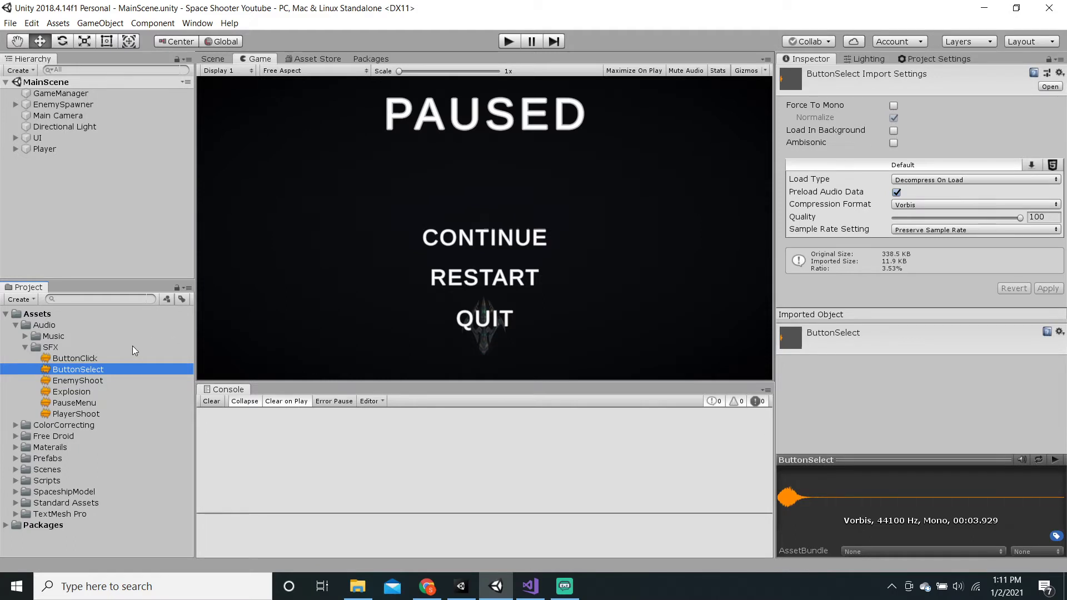
# Preview ButtonSelect with looping on, then stop playback
pyautogui.click(1053, 460)
pyautogui.click(1038, 460)
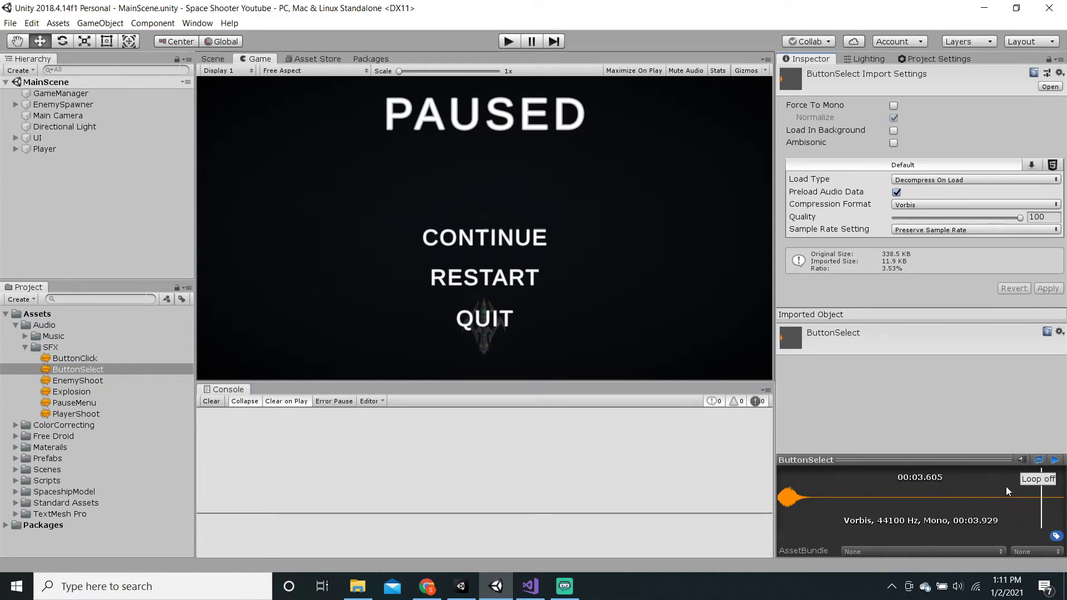
pyautogui.click(1053, 460)
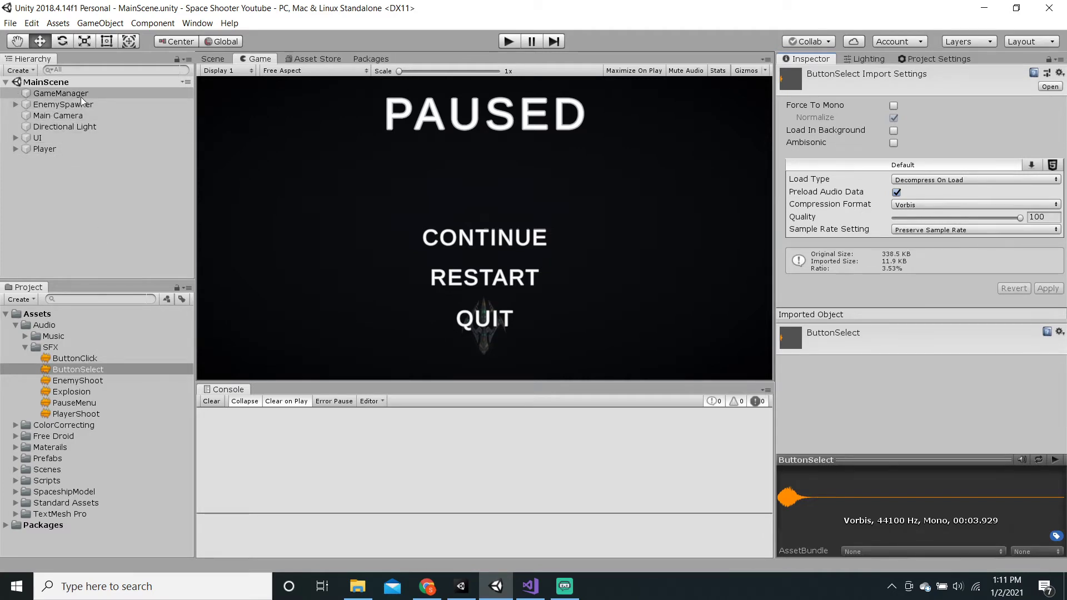
# Select GameManager and set the Audio Manager's Sounds size to 7, then save the scene
pyautogui.click(81, 96)
pyautogui.click(564, 586)
pyautogui.click(497, 587)
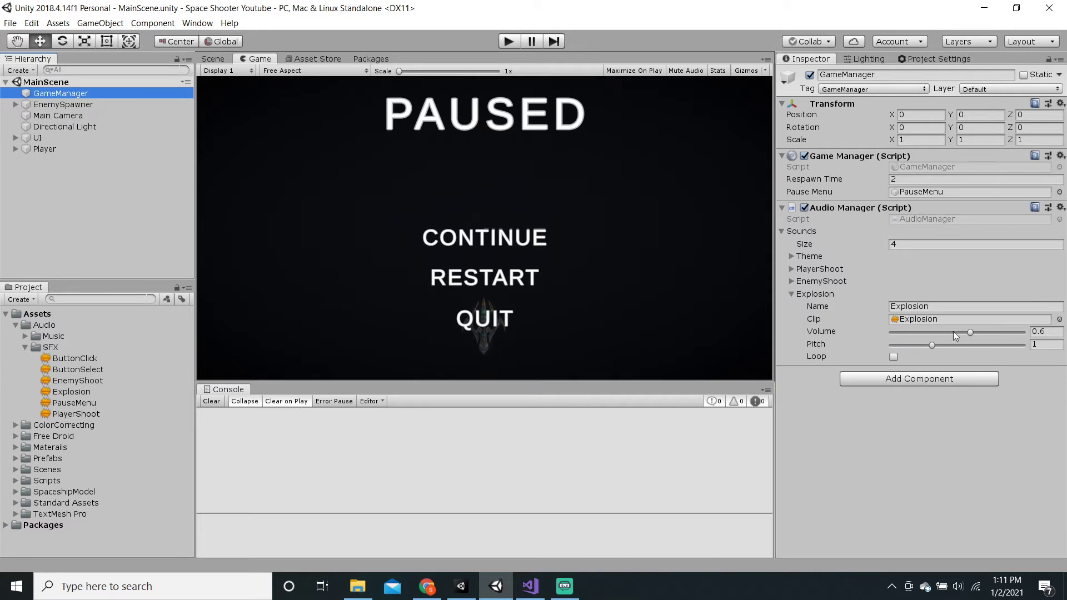
pyautogui.click(791, 295)
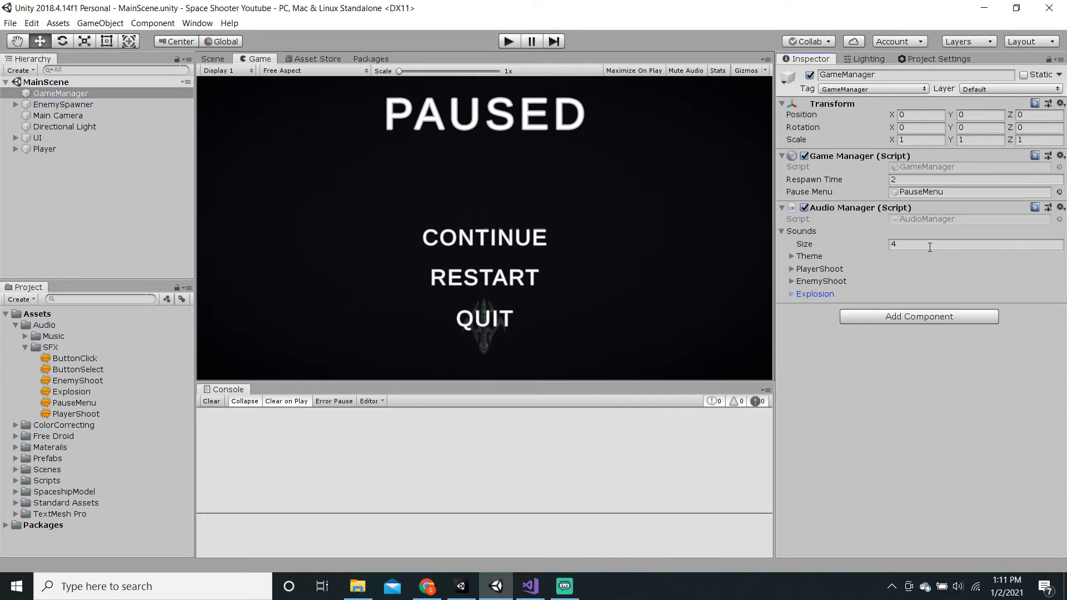
pyautogui.click(929, 244)
pyautogui.write('7')
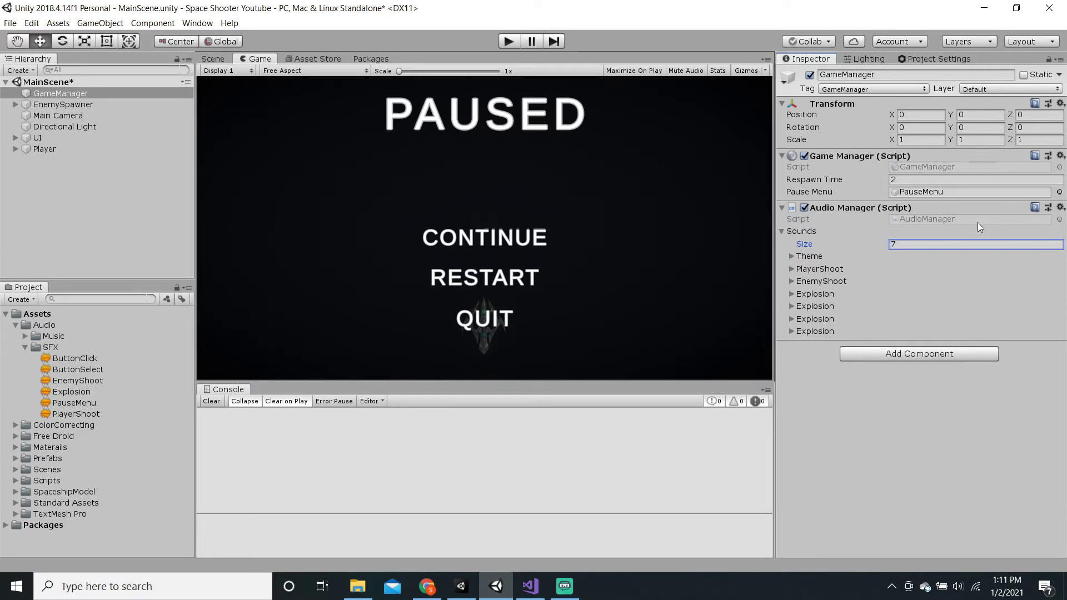
pyautogui.doubleClick(953, 245)
pyautogui.write('43')
pyautogui.press('BackSpace')
pyautogui.press('BackSpace')
pyautogui.write('7')
pyautogui.hotkey('ctrl', 's')
# Set GameManager's X position to 1 and save
pyautogui.click(915, 118)
pyautogui.write('1+7')
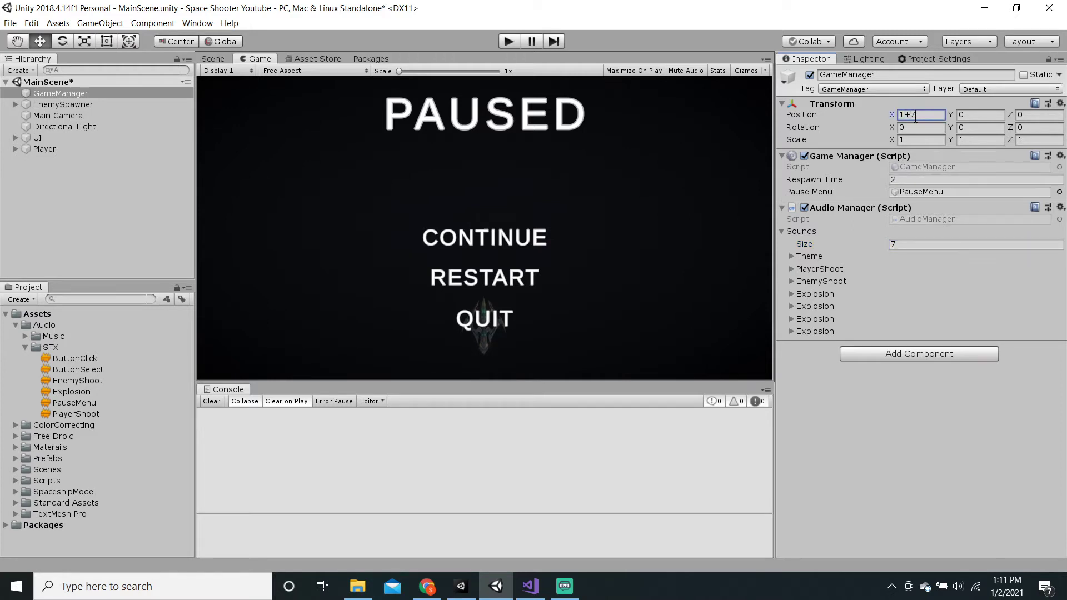
pyautogui.press('Return')
pyautogui.click(915, 118)
pyautogui.write('1')
pyautogui.hotkey('ctrl', 's')
# Make element 5 ButtonSelect with volume 0.4 and the ButtonSelect clip, saving the scene
pyautogui.click(791, 306)
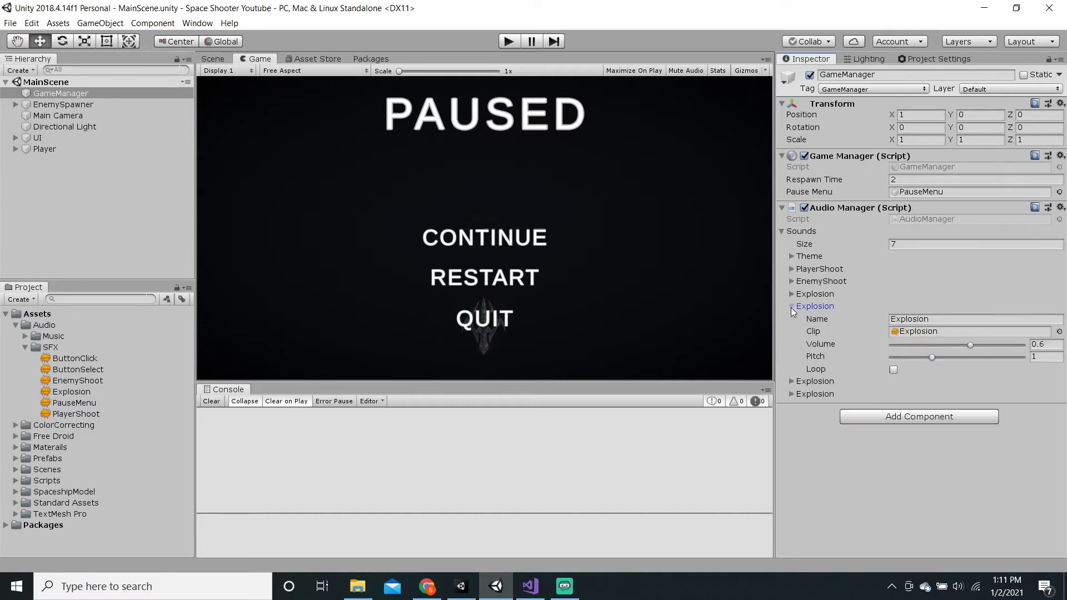
pyautogui.doubleClick(916, 319)
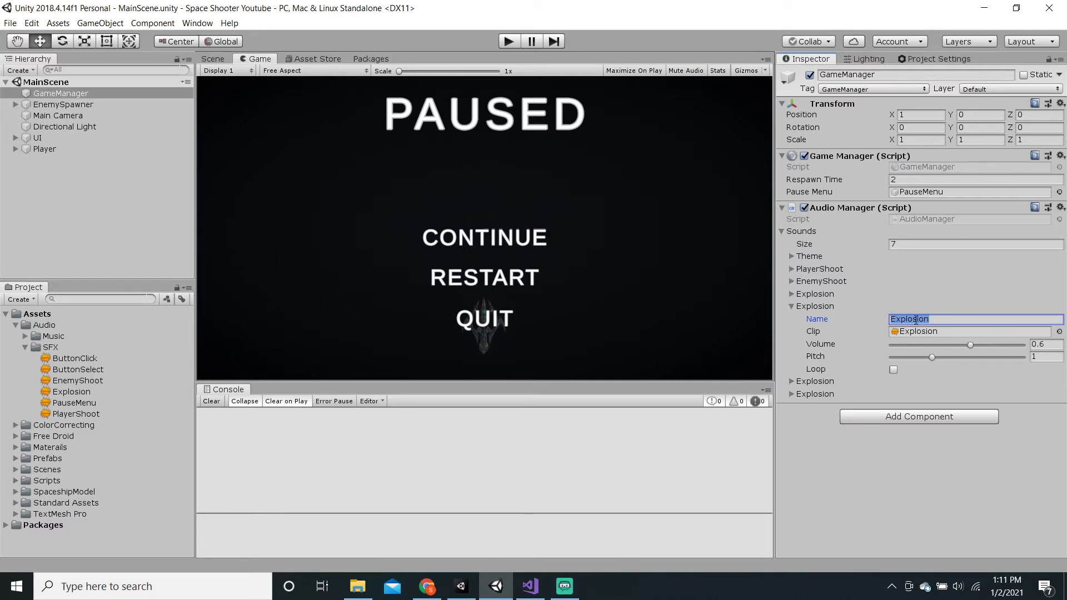
pyautogui.write('ButtonSel')
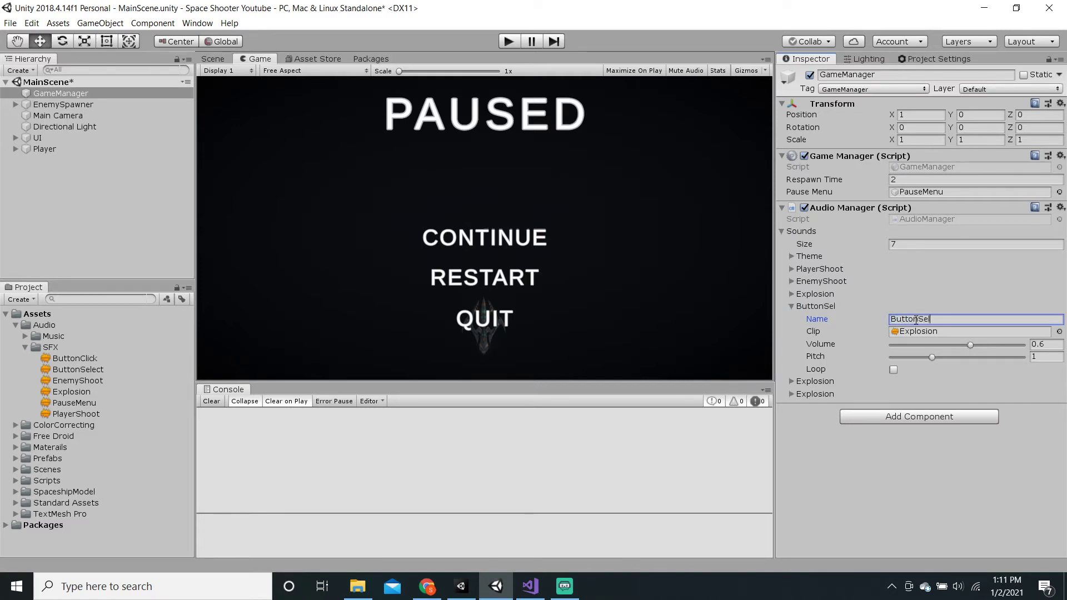
pyautogui.write('ect')
pyautogui.hotkey('ctrl', 's')
pyautogui.click(1059, 345)
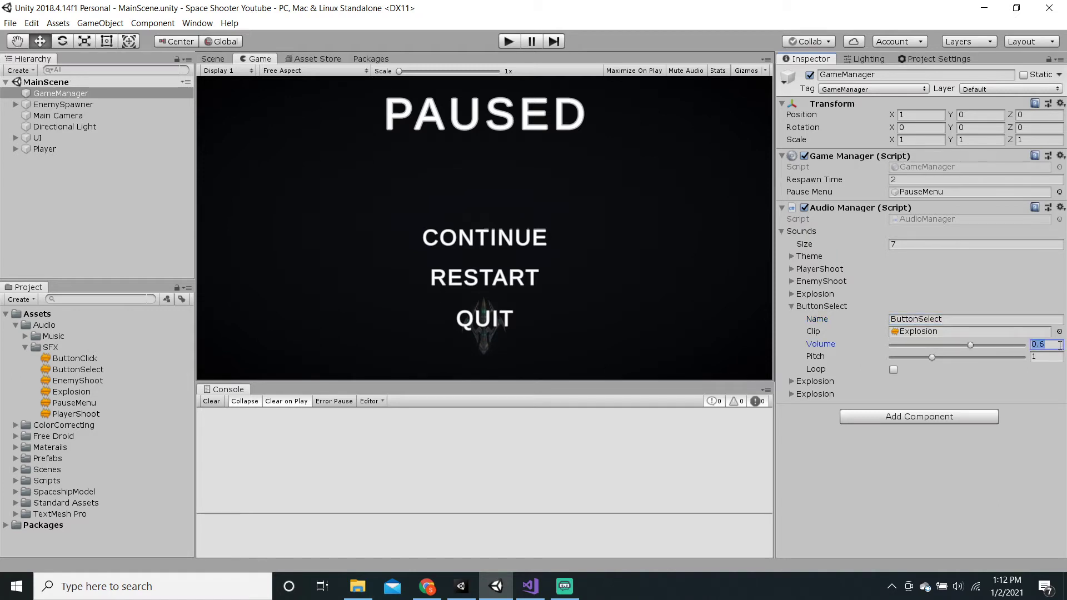
pyautogui.write('0.4')
pyautogui.hotkey('ctrl', 's')
pyautogui.moveTo(77, 370); pyautogui.dragTo(916, 335)
pyautogui.hotkey('ctrl', 's')
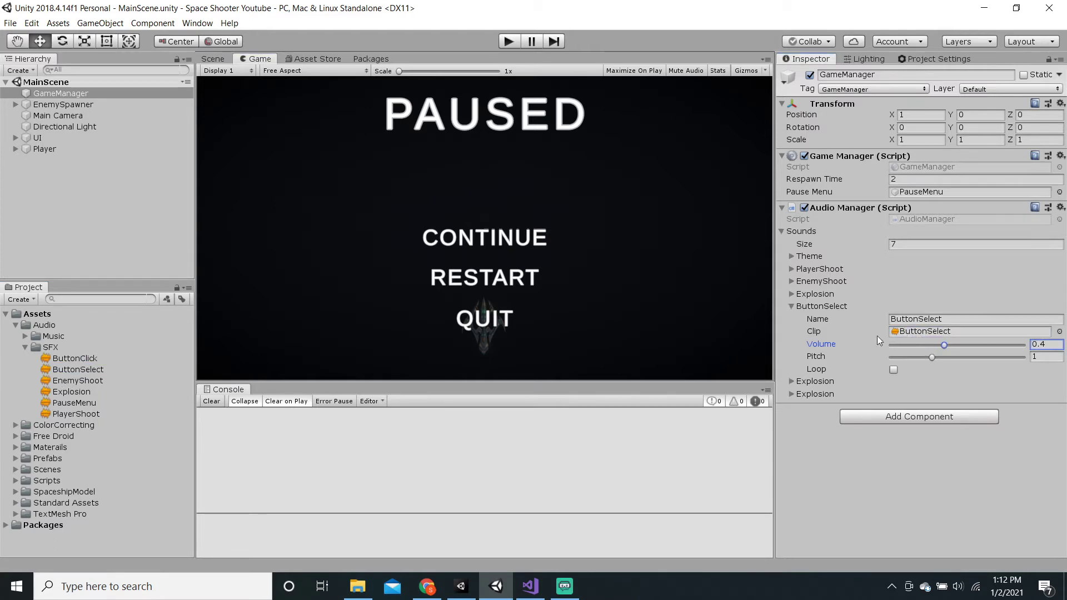
# Rename the next entry ButtonClick, assign the ButtonClick clip, set volume 0.5 and save
pyautogui.click(792, 308)
pyautogui.click(791, 319)
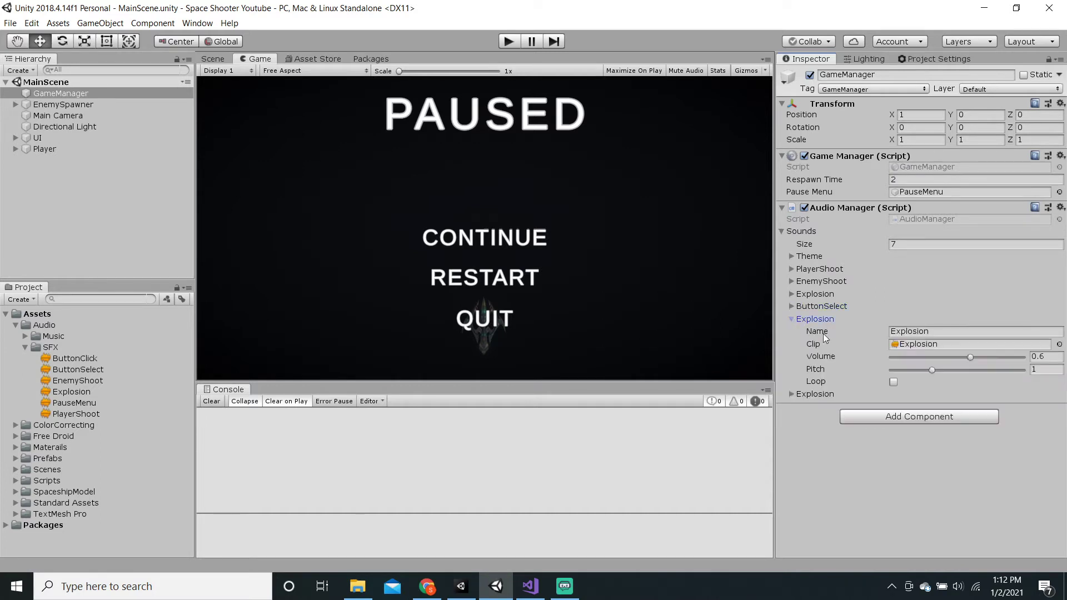
pyautogui.click(932, 331)
pyautogui.hotkey('ctrl', 'a')
pyautogui.write('Bu')
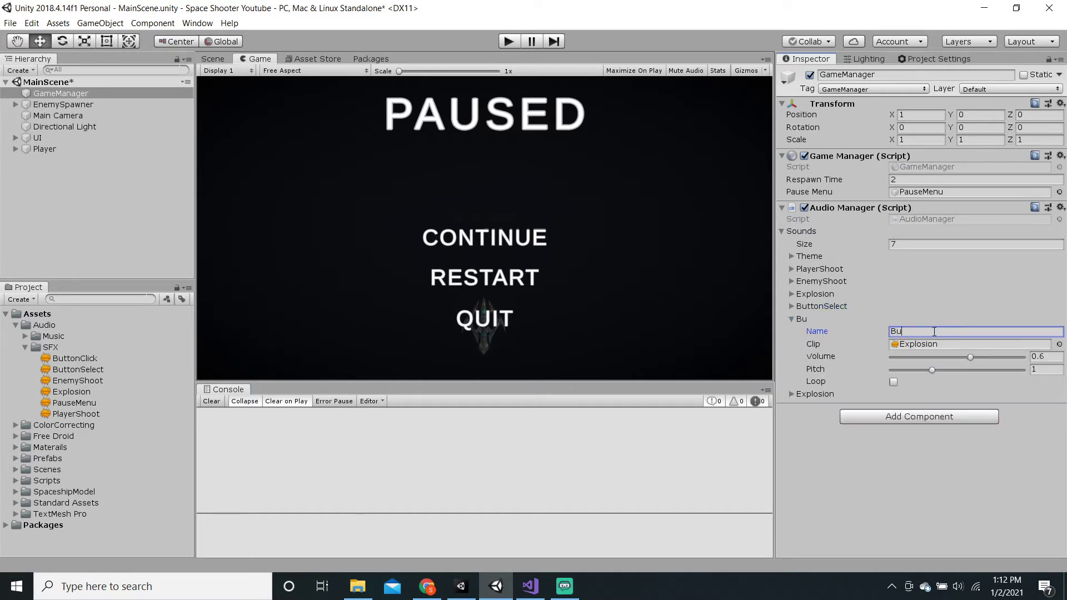
pyautogui.write('ttonClick')
pyautogui.moveTo(75, 358); pyautogui.dragTo(966, 345)
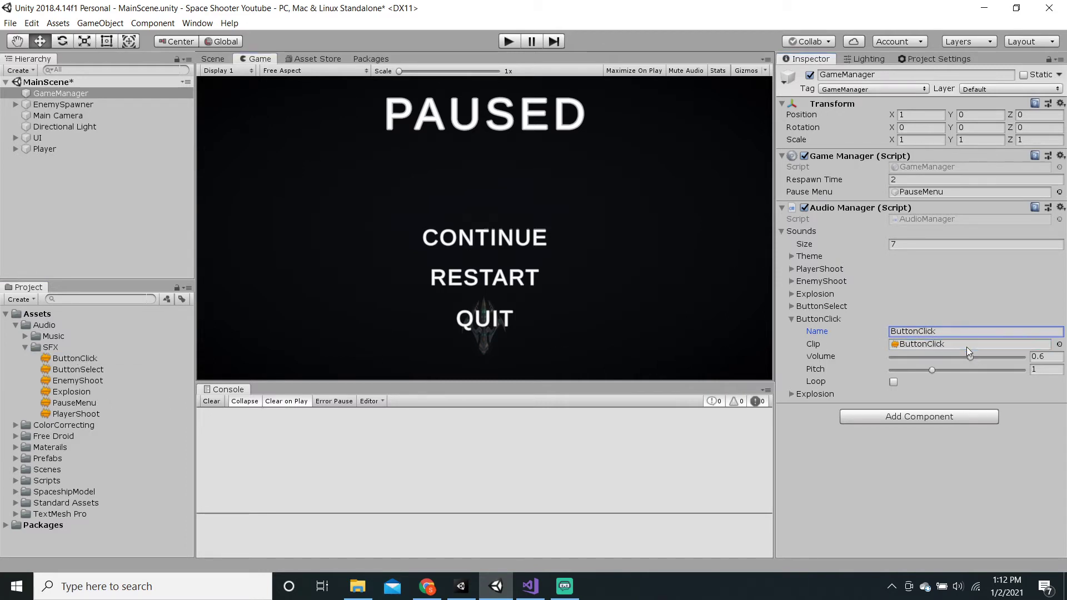
pyautogui.click(1037, 358)
pyautogui.write('0')
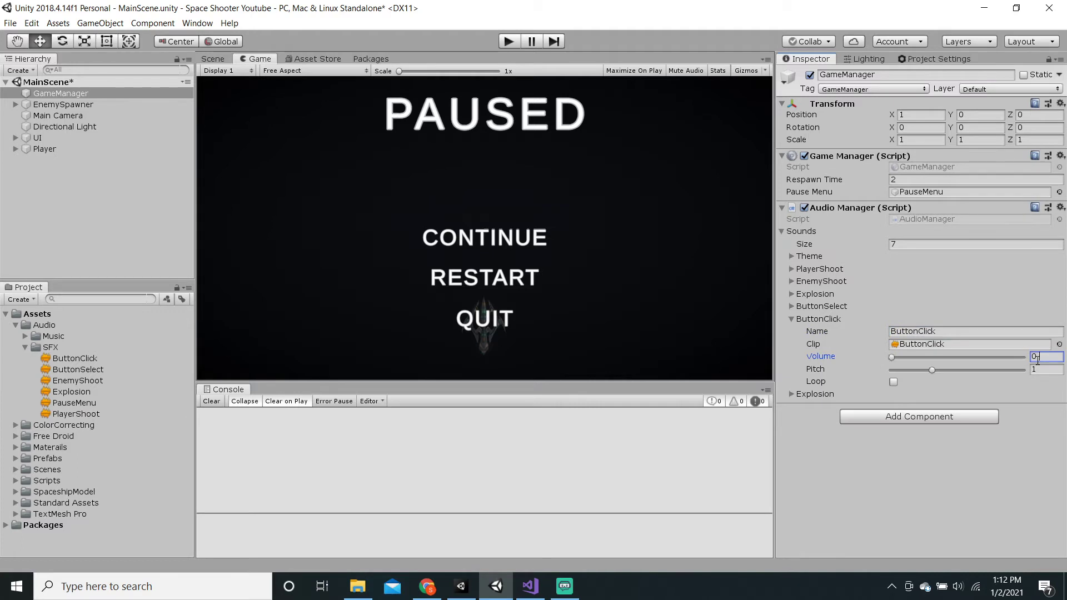
pyautogui.write('.5')
pyautogui.hotkey('ctrl', 's')
# Turn the last Explosion entry into PauseMenu at volume 0.65 with the PauseMenu clip, then open GameManager.cs
pyautogui.click(792, 306)
pyautogui.click(791, 306)
pyautogui.click(791, 319)
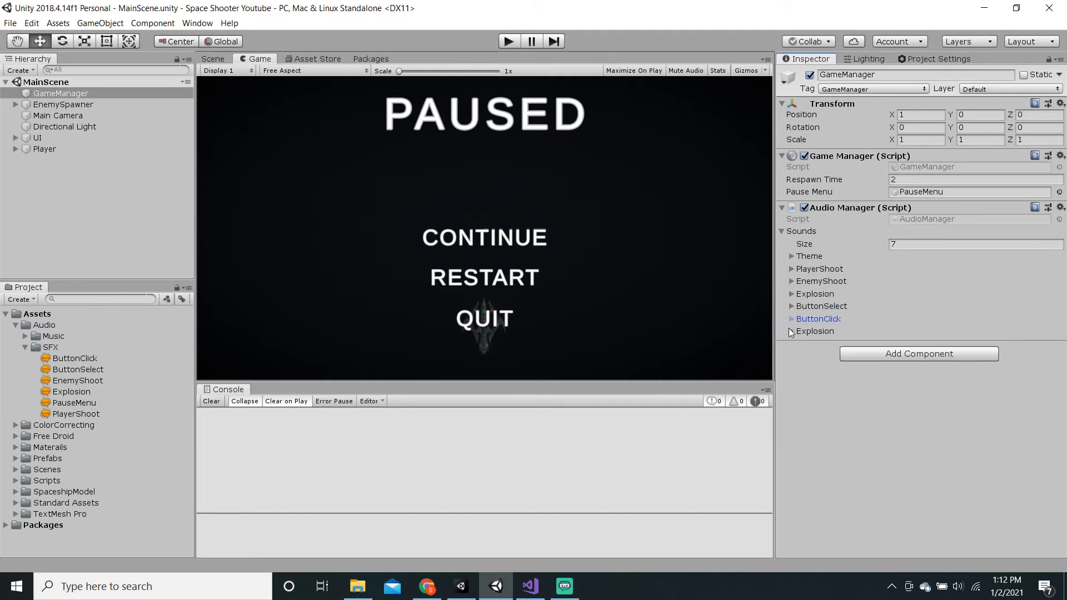
pyautogui.click(790, 330)
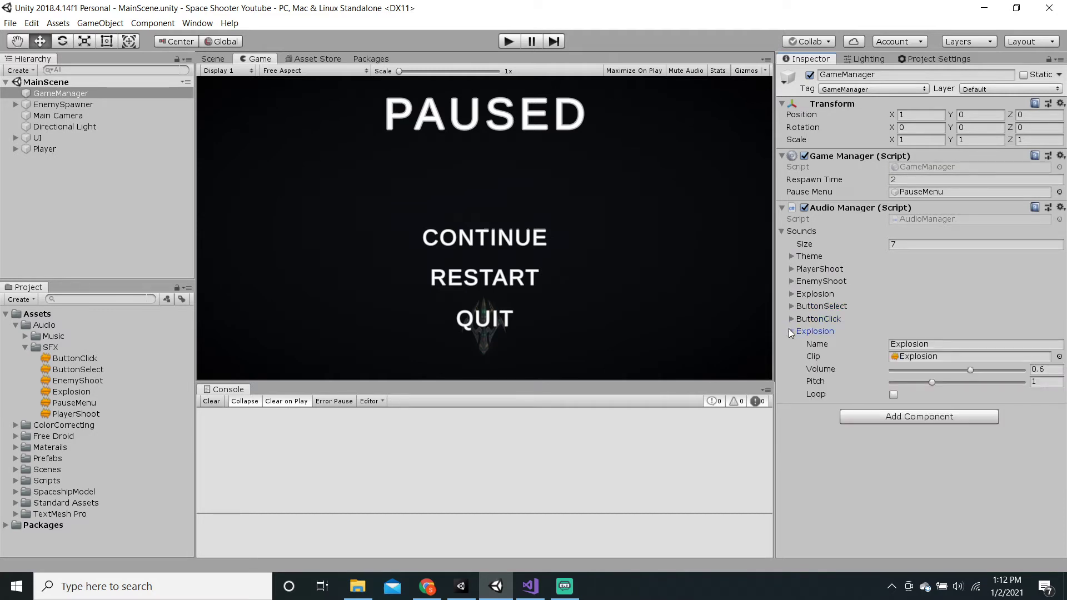
pyautogui.click(939, 342)
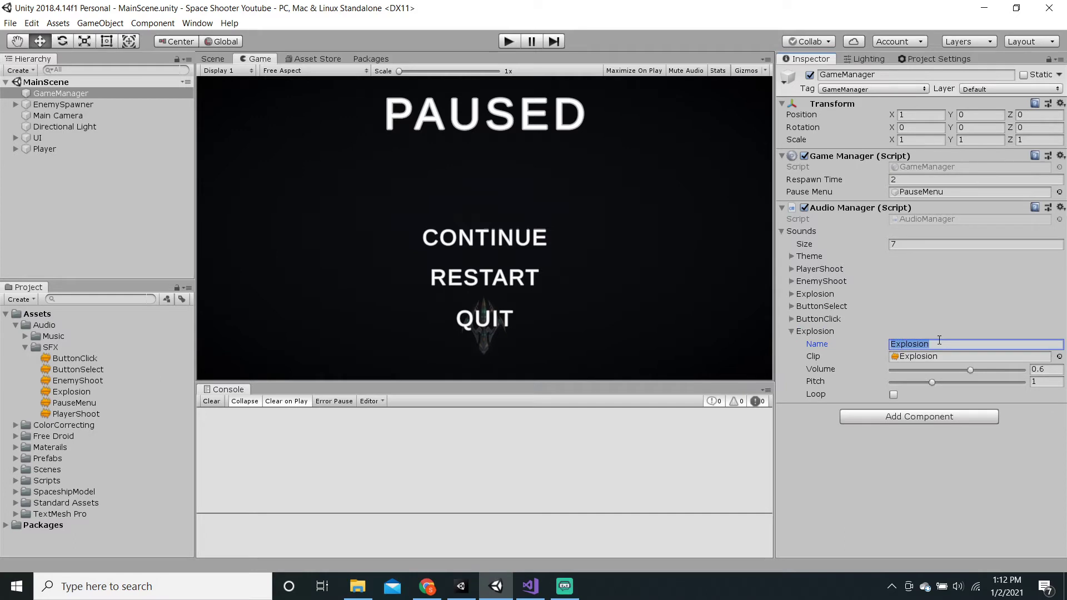
pyautogui.write('PauseMenu')
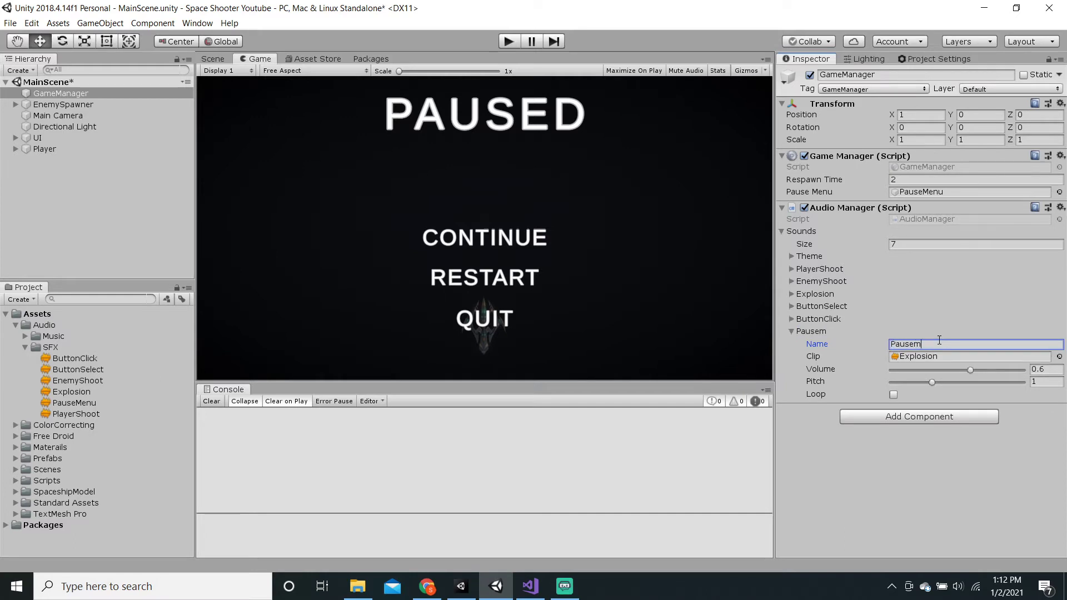
pyautogui.click(1048, 370)
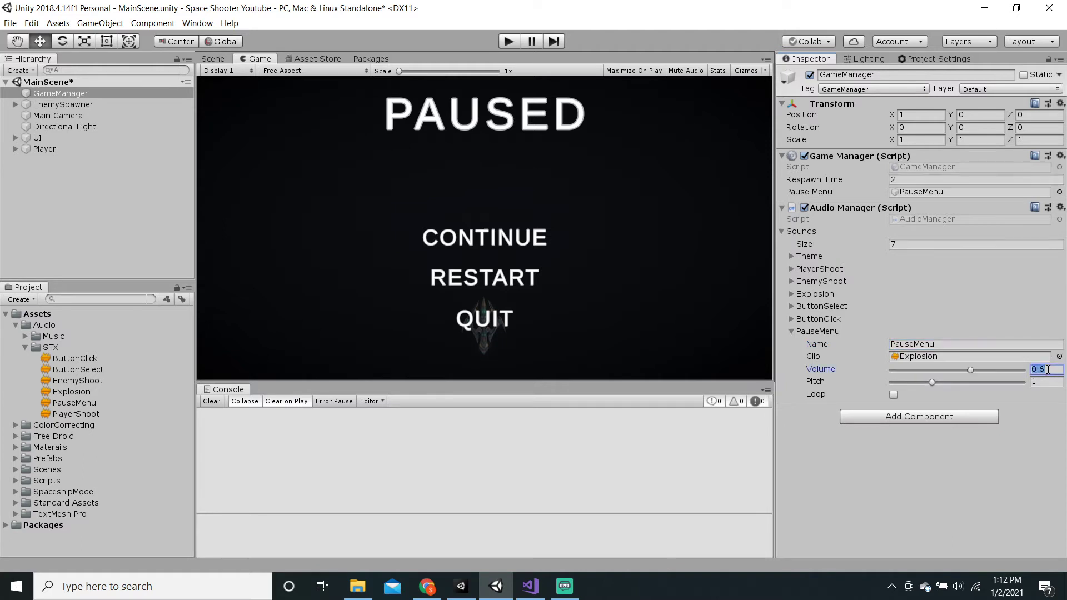
pyautogui.click(1048, 370)
pyautogui.write('5')
pyautogui.hotkey('ctrl', 's')
pyautogui.moveTo(79, 407); pyautogui.dragTo(952, 354)
pyautogui.hotkey('ctrl', 's')
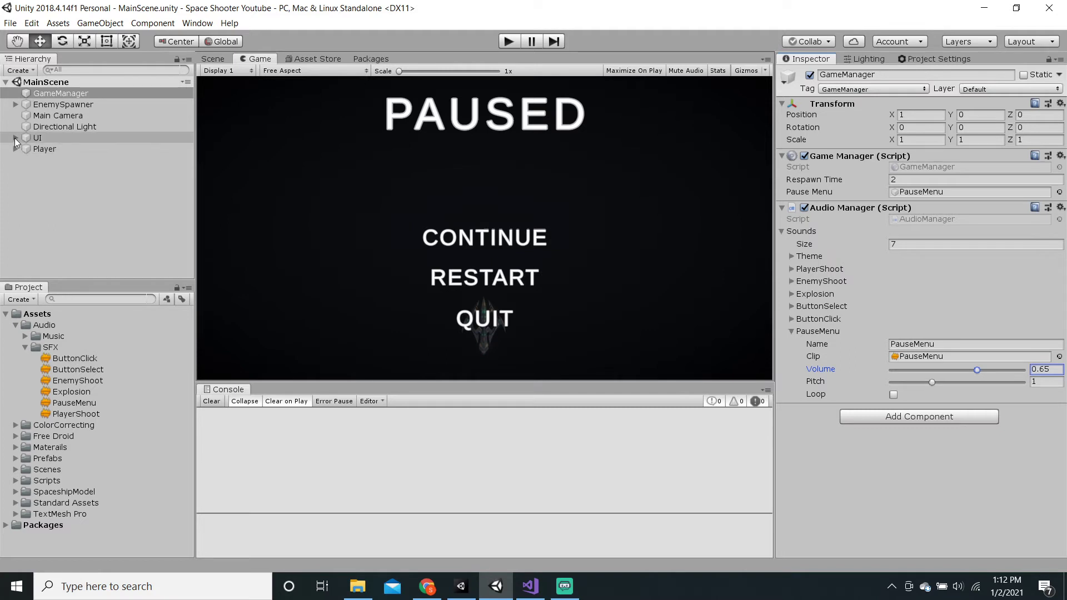
pyautogui.click(61, 93)
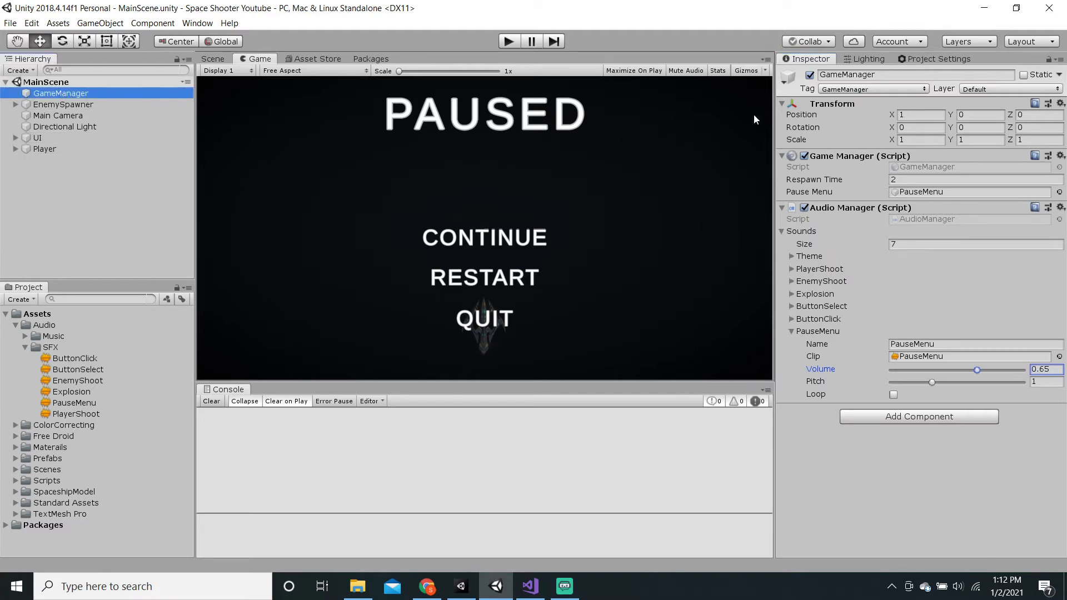
pyautogui.doubleClick(929, 165)
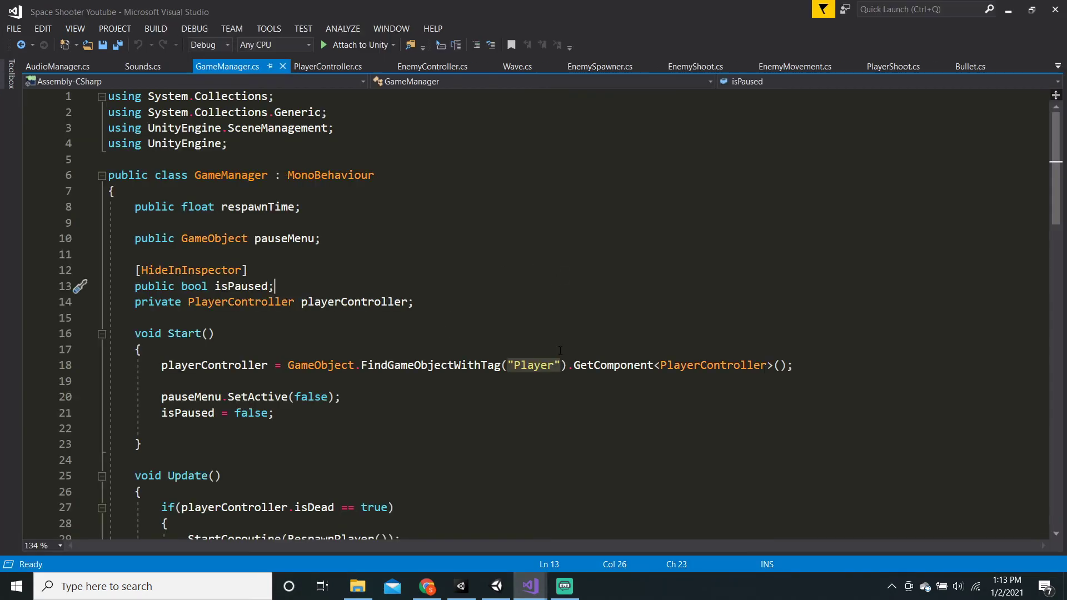
# Add AudioManager.instance.Play("PauseMenu"); below pauseMenu.SetActive in Update's Escape-key block
pyautogui.scroll(-5, 561, 356)
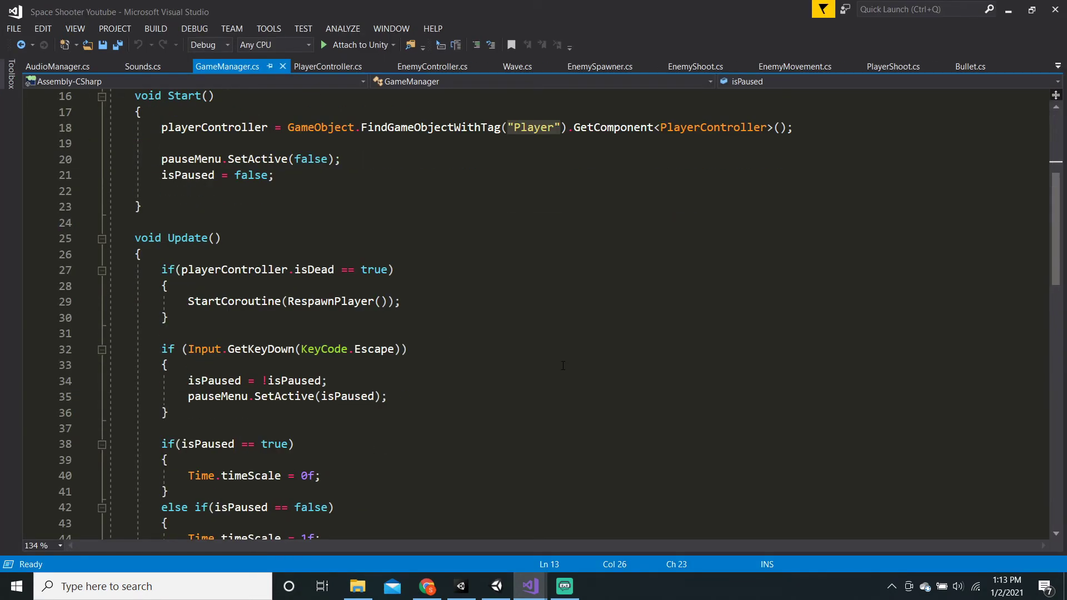
pyautogui.scroll(-3, 562, 366)
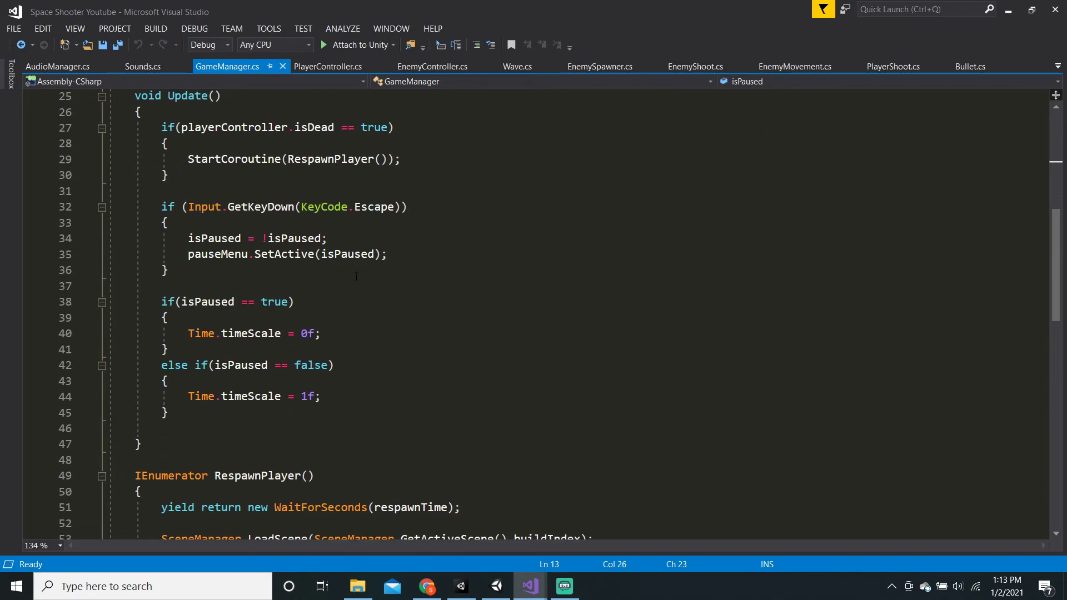
pyautogui.moveTo(328, 411); pyautogui.dragTo(161, 301)
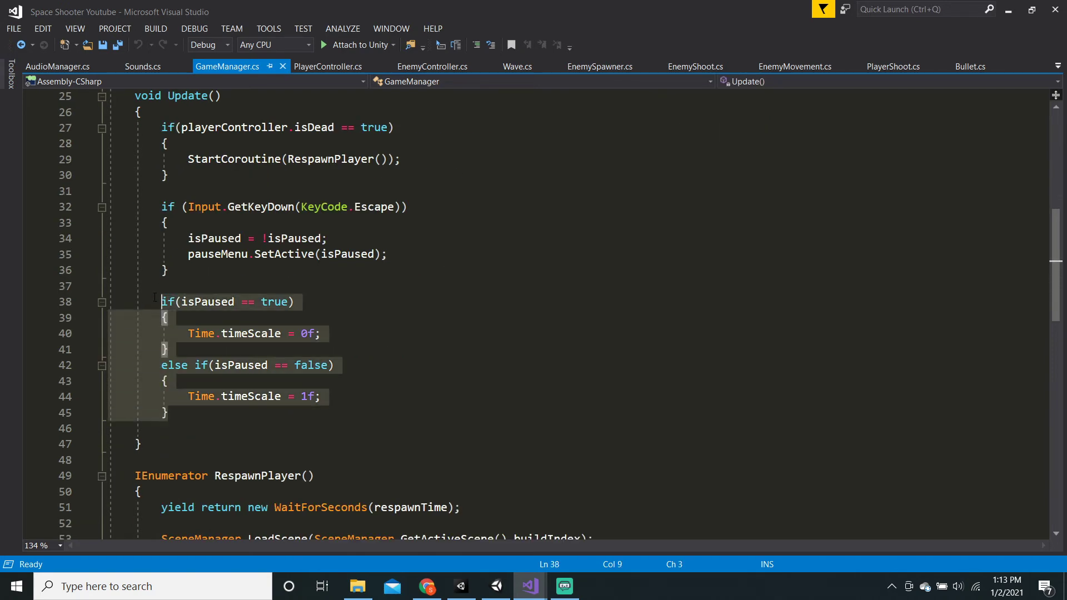
pyautogui.click(162, 301)
pyautogui.click(394, 254)
pyautogui.press('Return')
pyautogui.press('Return')
pyautogui.press('Return')
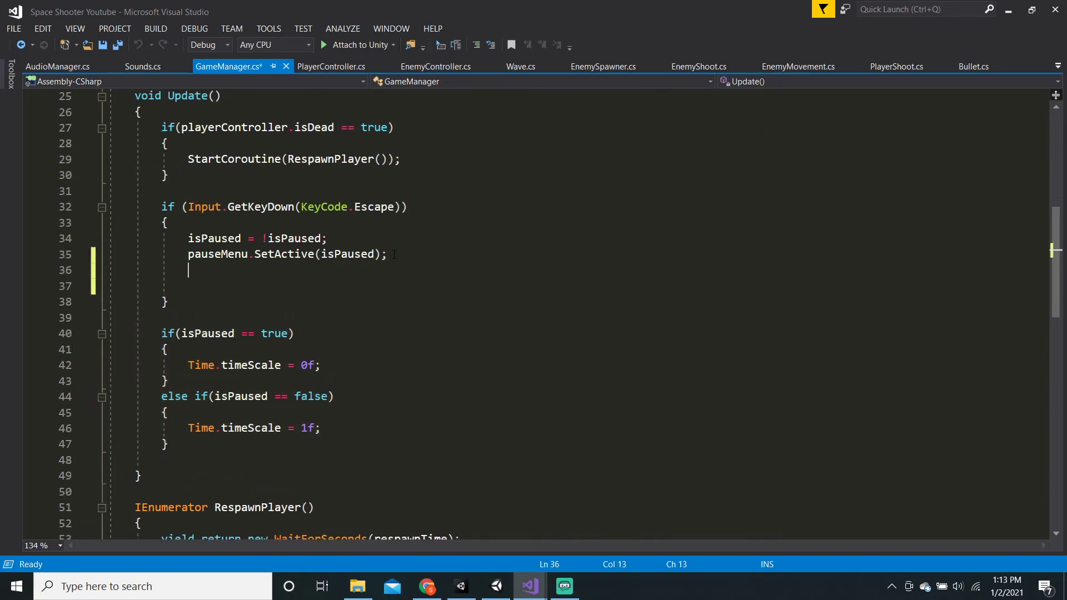
pyautogui.press('Up')
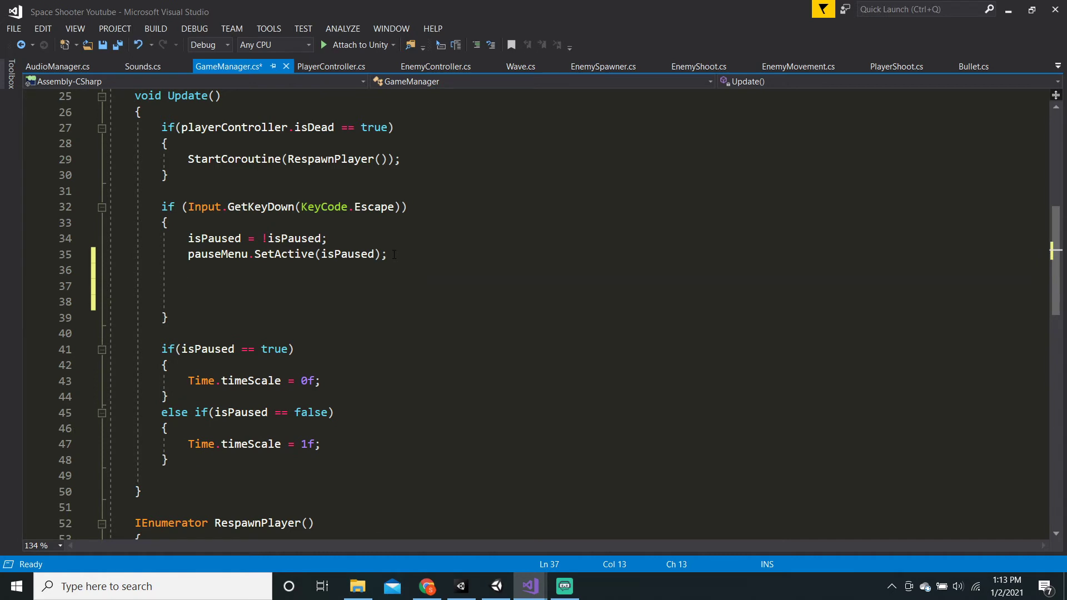
pyautogui.write('audio')
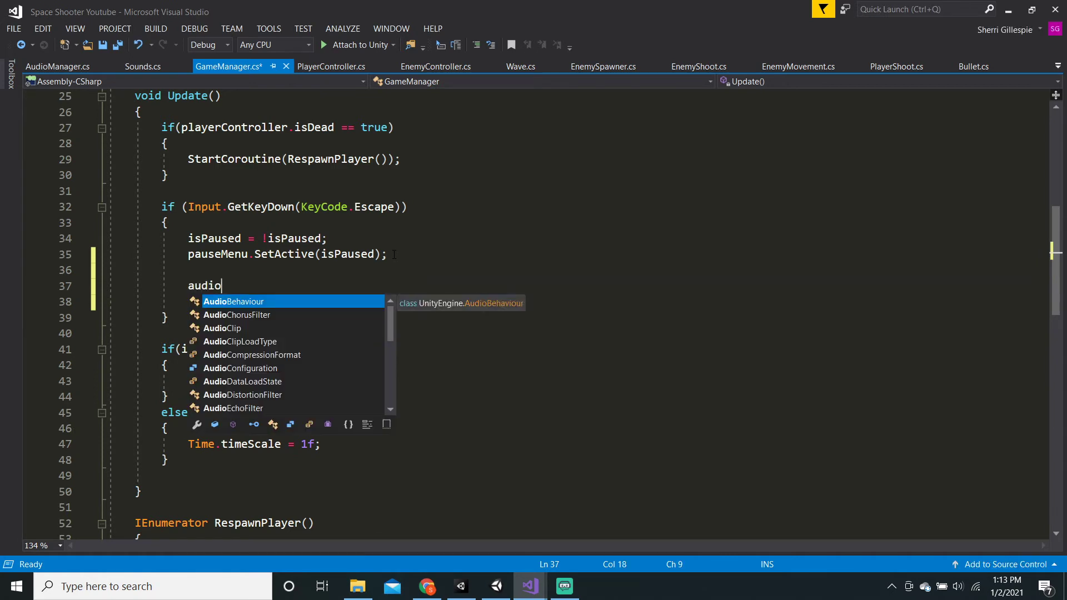
pyautogui.write('Man')
pyautogui.press('Tab')
pyautogui.write('.instance.P')
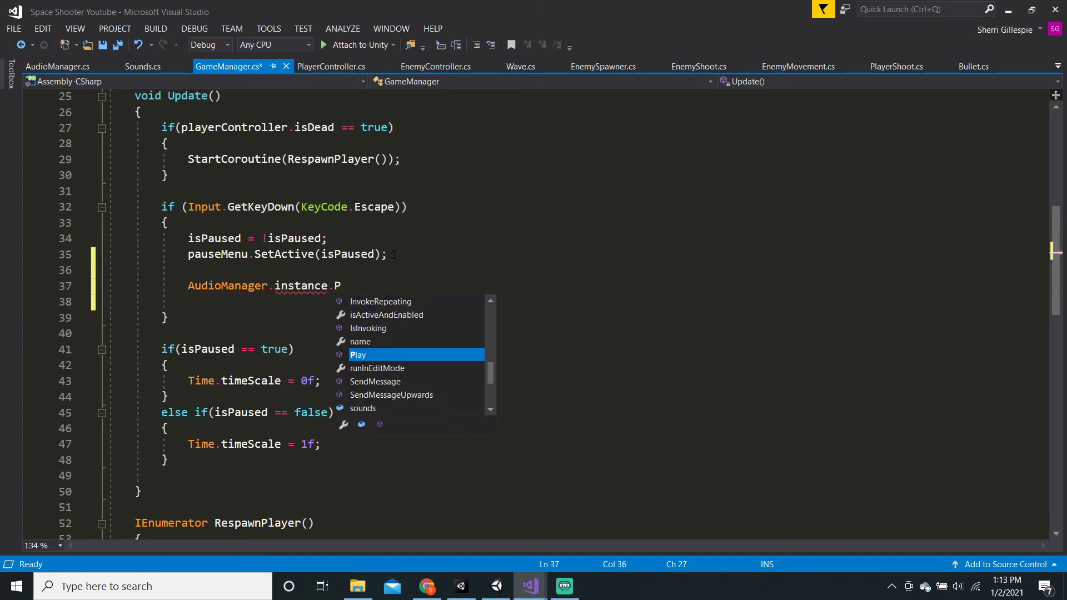
pyautogui.press('Tab')
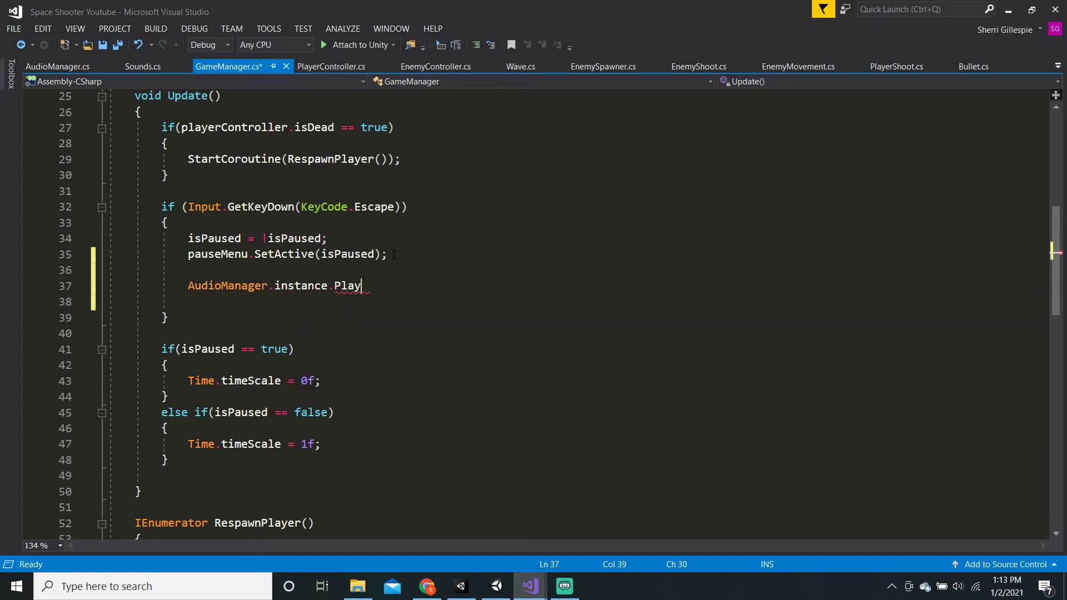
pyautogui.write('("Pause')
pyautogui.write('Menu')
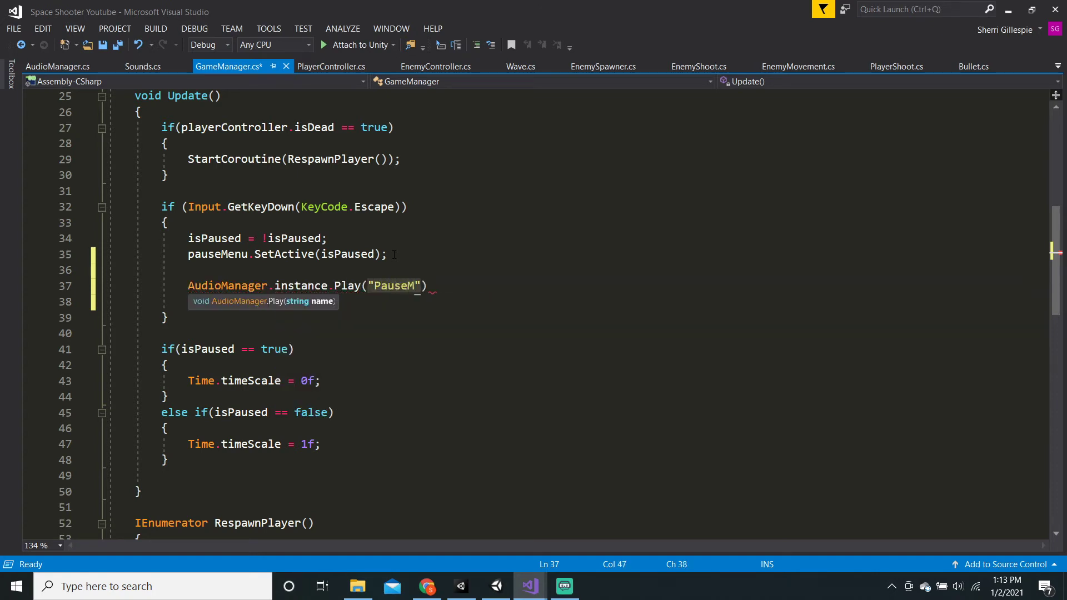
pyautogui.write('");')
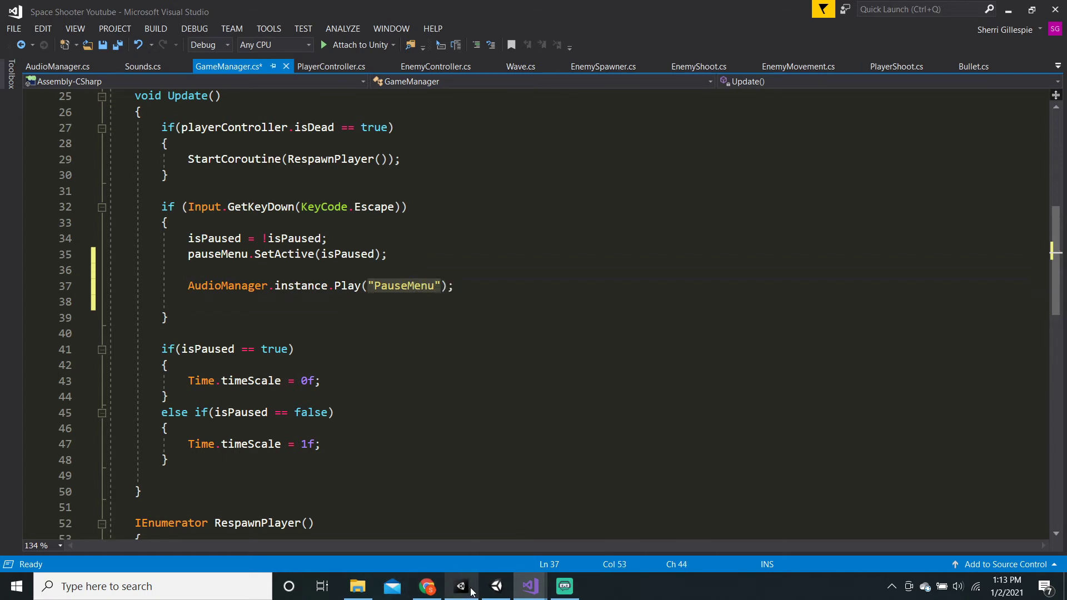
# Switch from Visual Studio back to the Unity editor
pyautogui.click(496, 586)
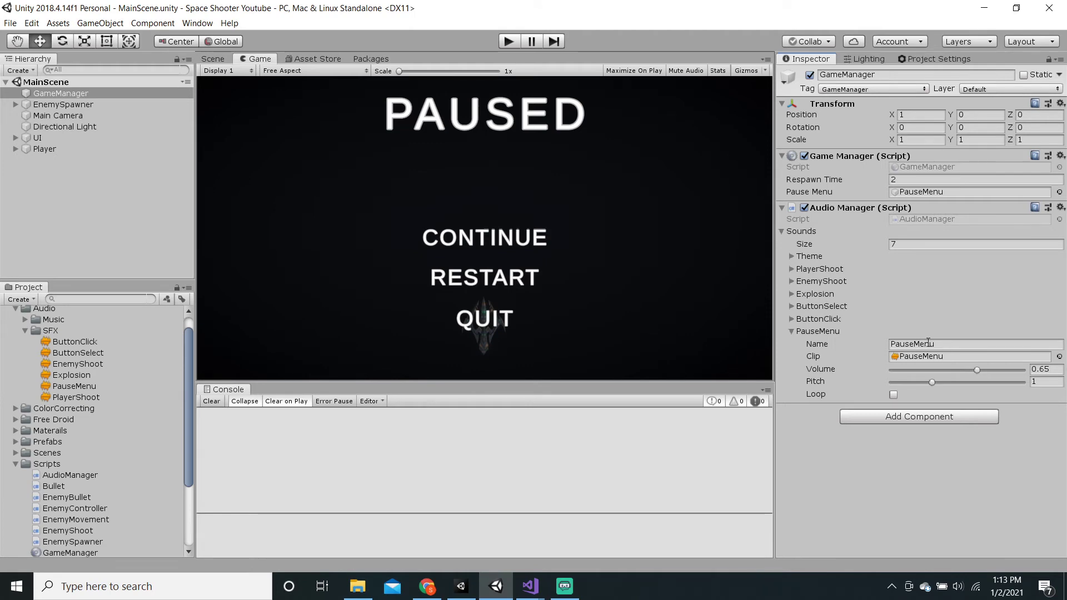
pyautogui.moveTo(530, 586)
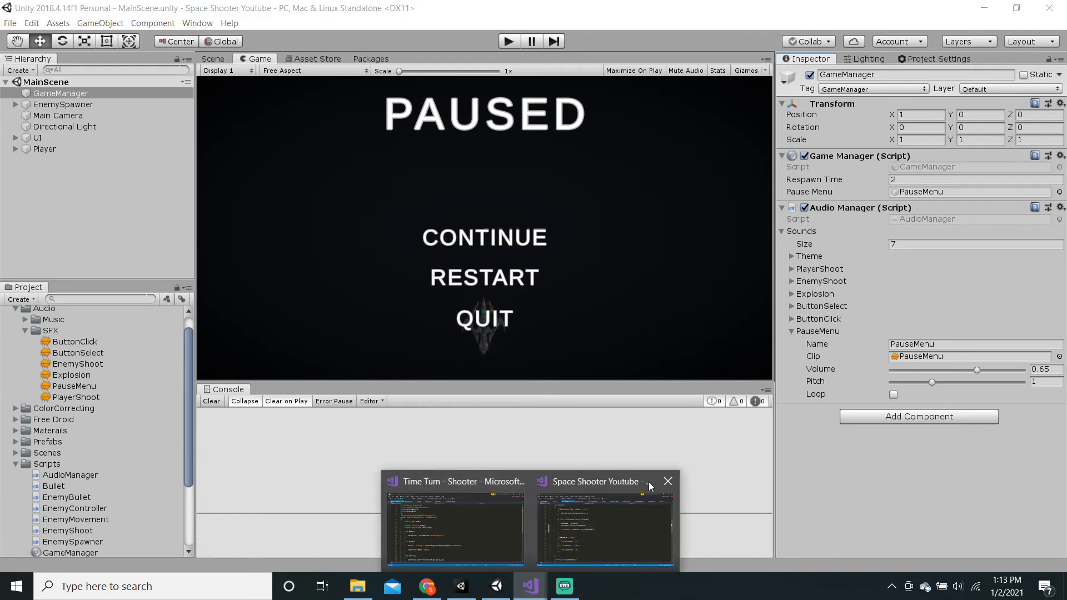
pyautogui.click(592, 524)
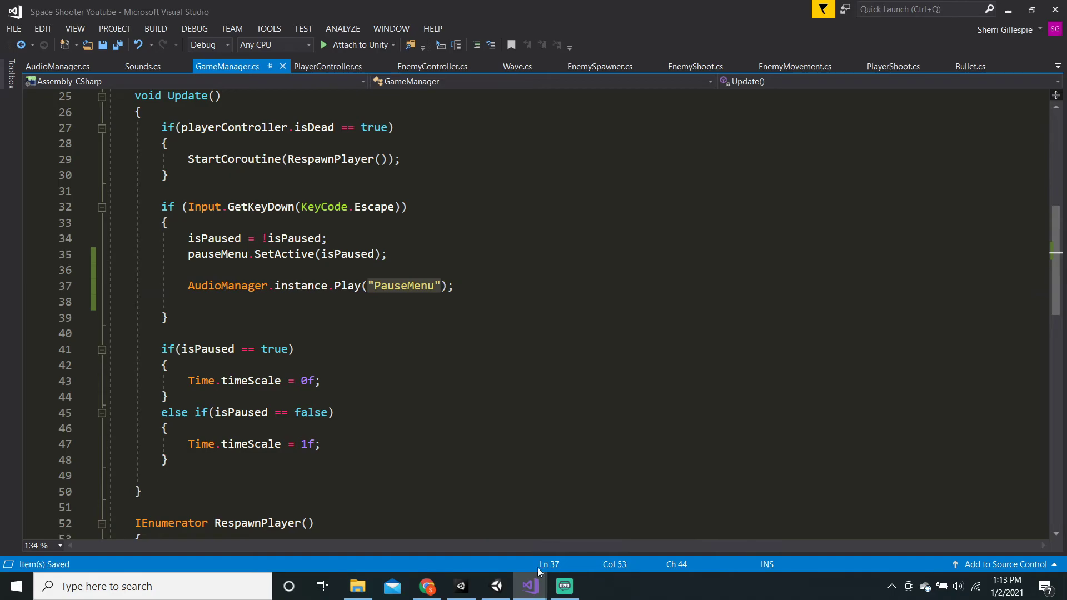
pyautogui.click(506, 576)
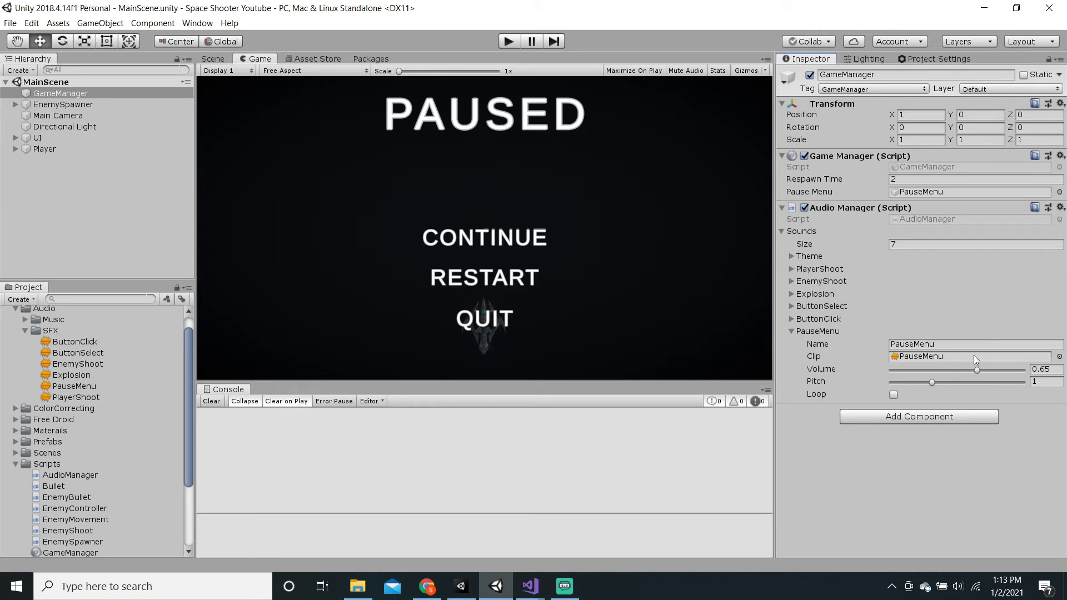
# Test in Play mode, toggling the pause menu with Escape and resuming via CONTINUE
pyautogui.click(503, 44)
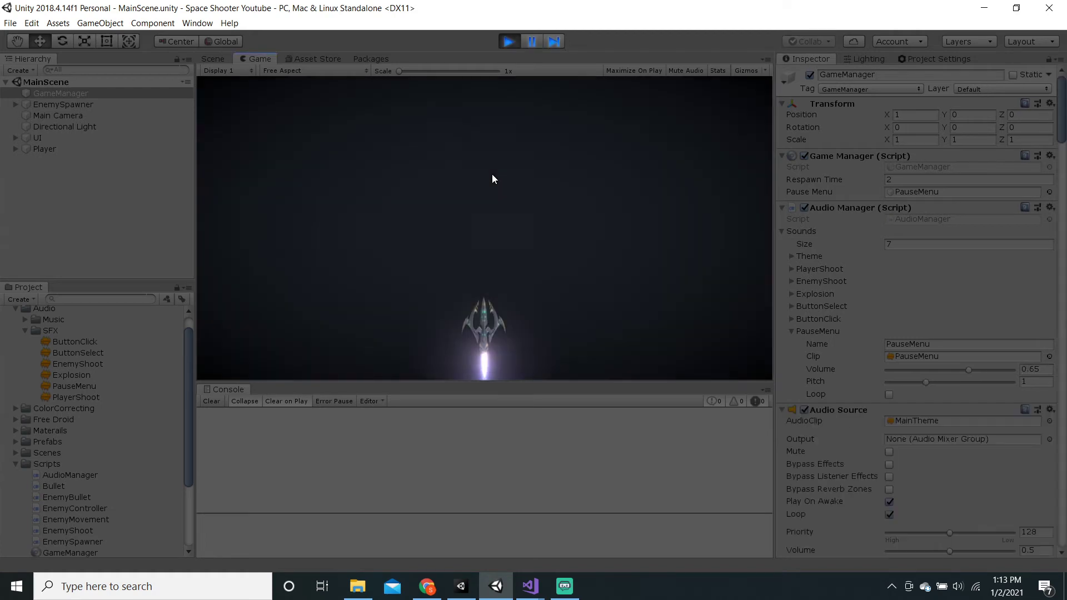
pyautogui.press('Escape')
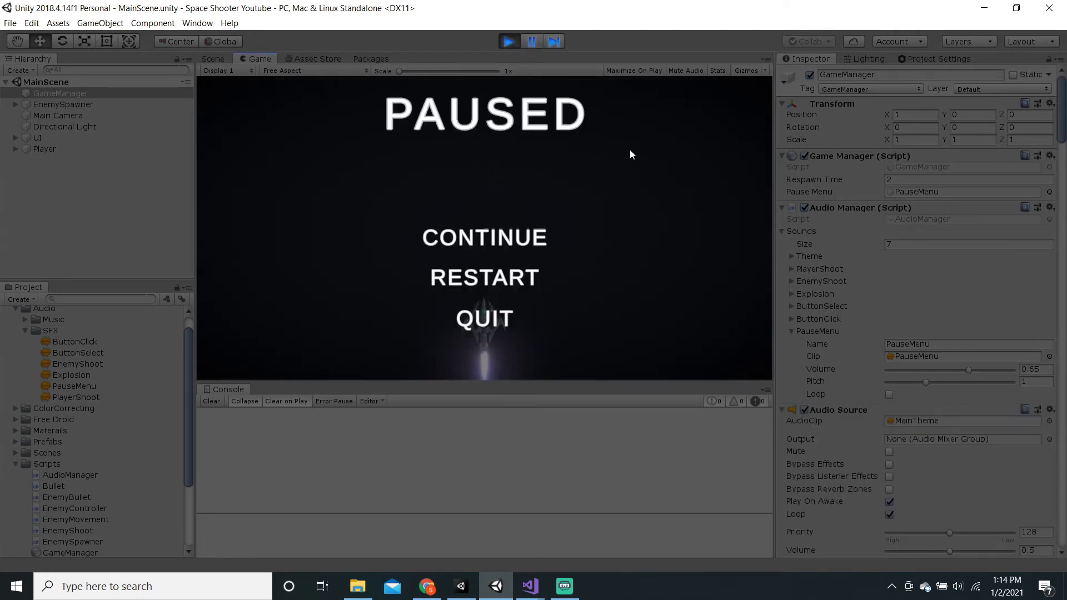
pyautogui.press('Escape')
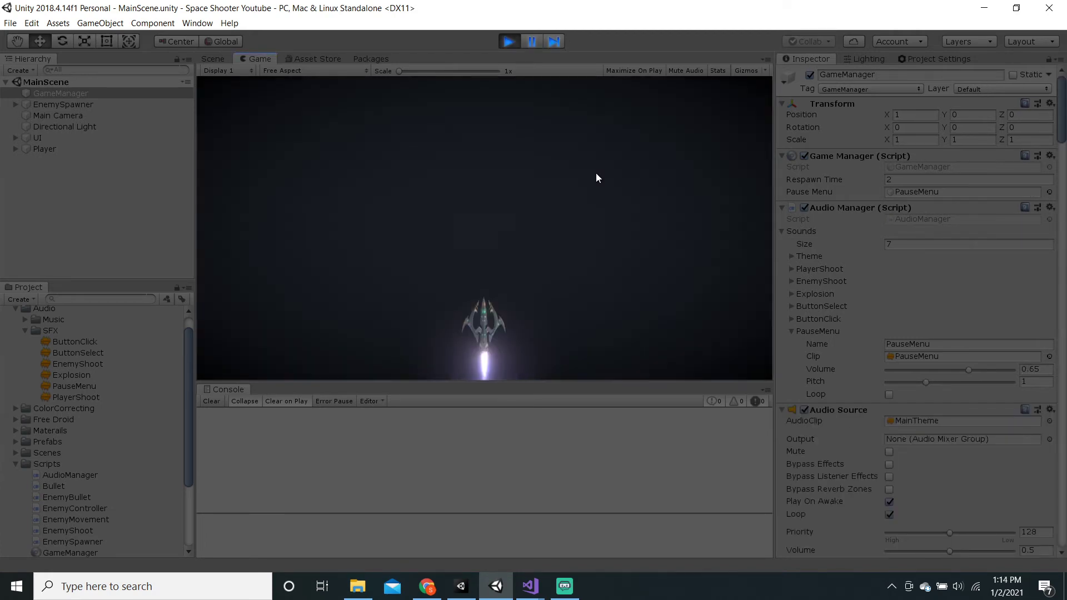
pyautogui.press('Escape')
pyautogui.press('Escape')
pyautogui.press('Escape')
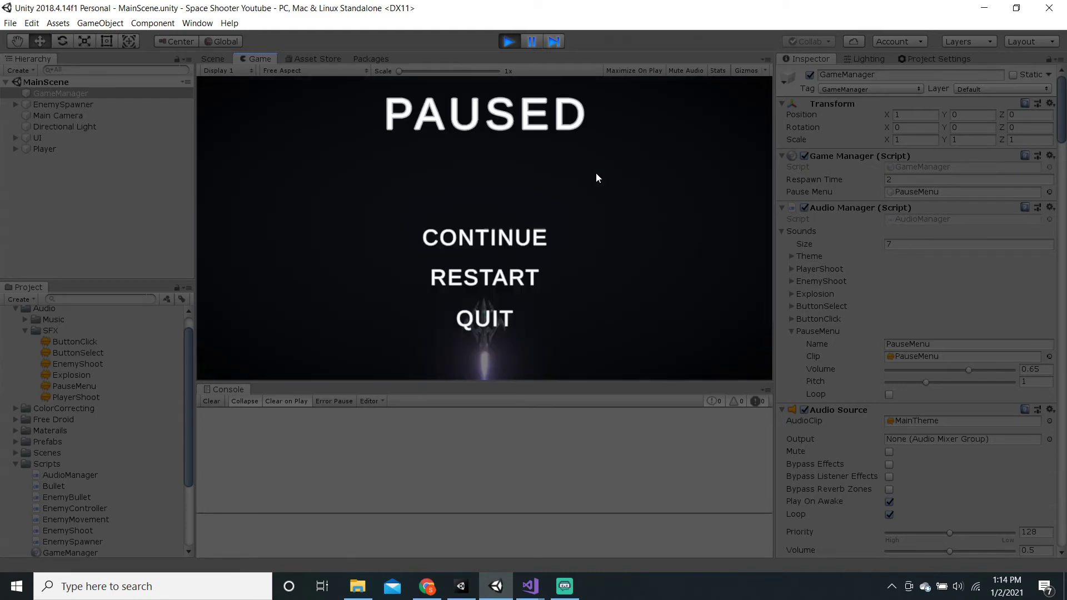
pyautogui.click(511, 232)
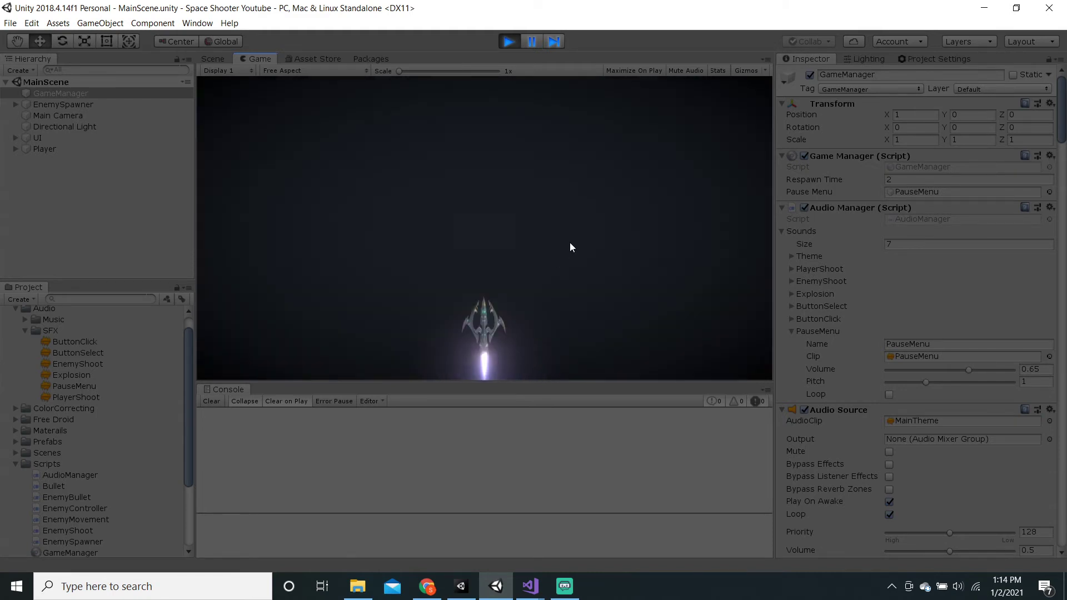
pyautogui.press('Escape')
pyautogui.click(514, 45)
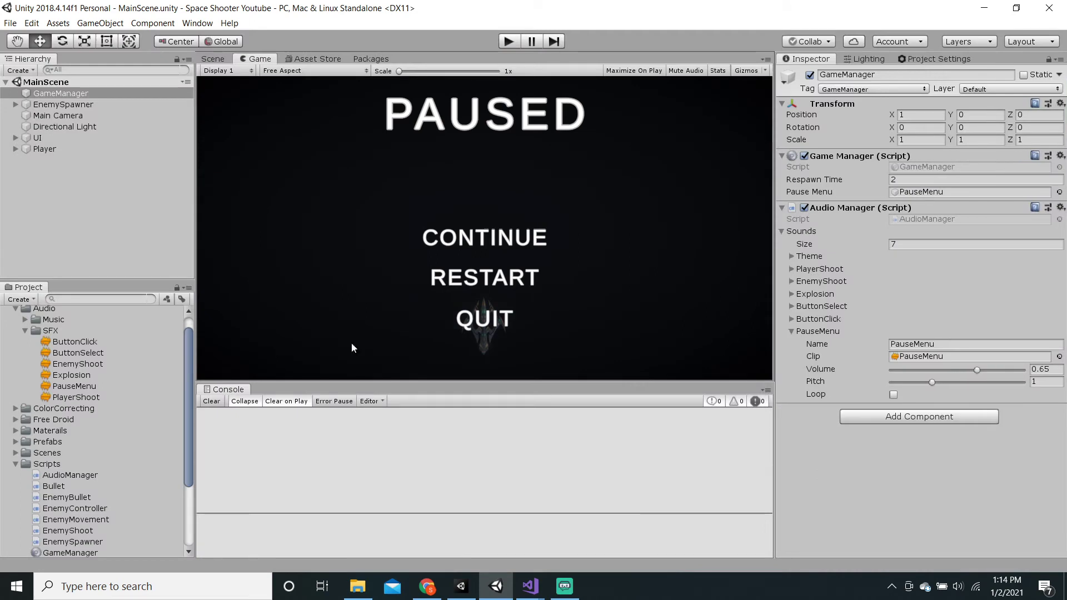
pyautogui.scroll(1, 143, 347)
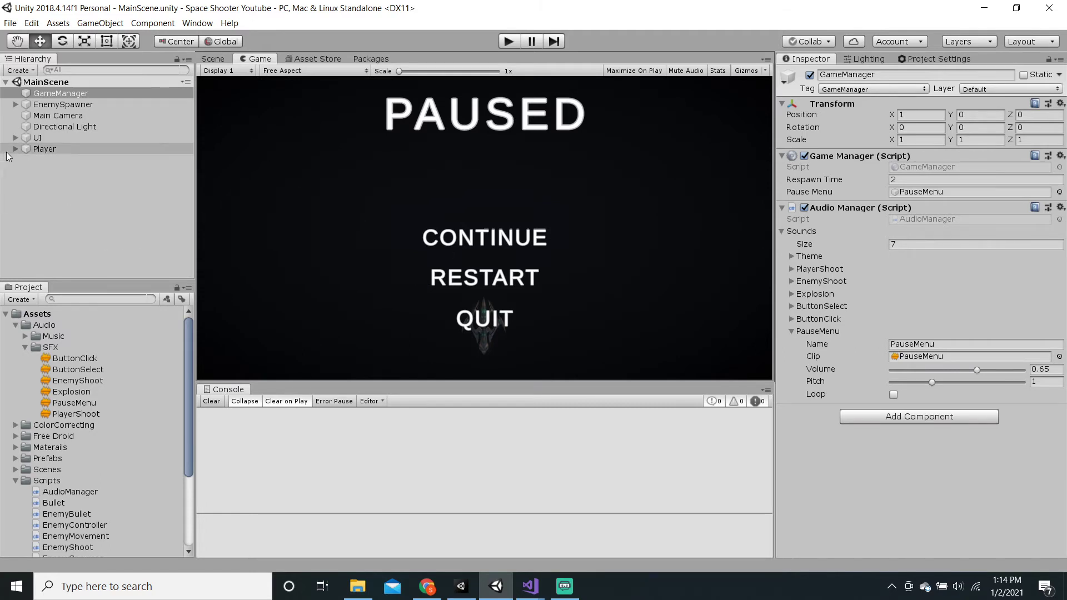
# Open GameManager.cs and start a new public void method below QuitButton
pyautogui.doubleClick(919, 166)
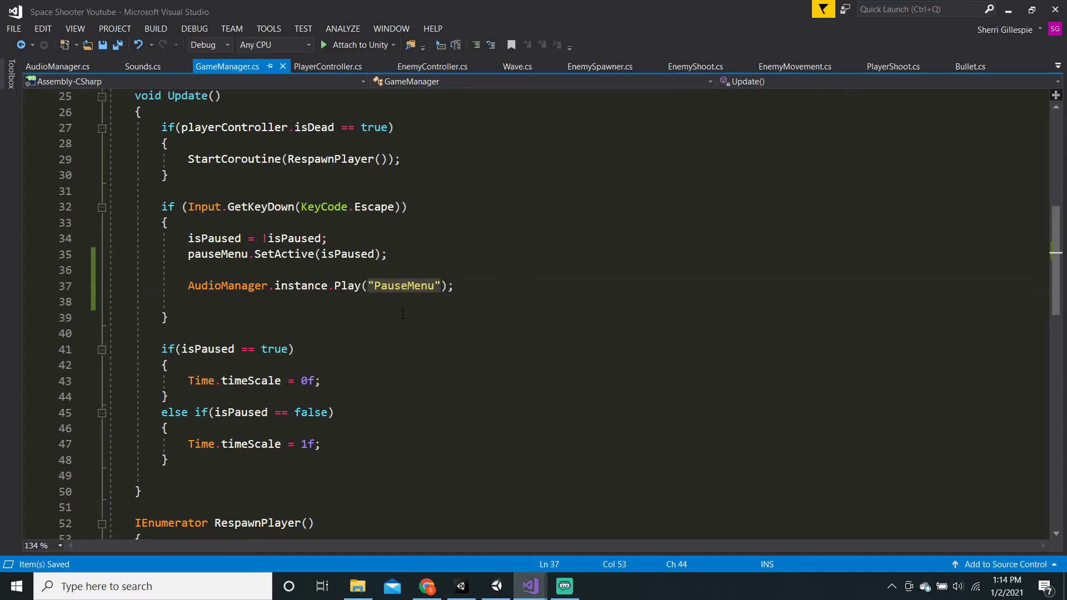
pyautogui.scroll(-6, 198, 383)
pyautogui.scroll(-6, 198, 383)
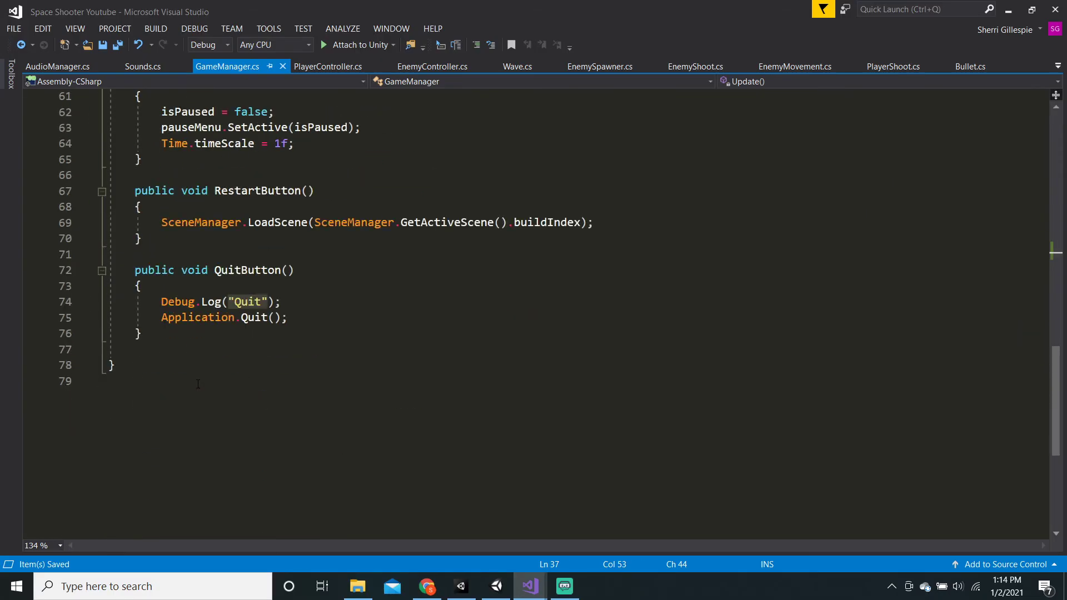
pyautogui.click(156, 336)
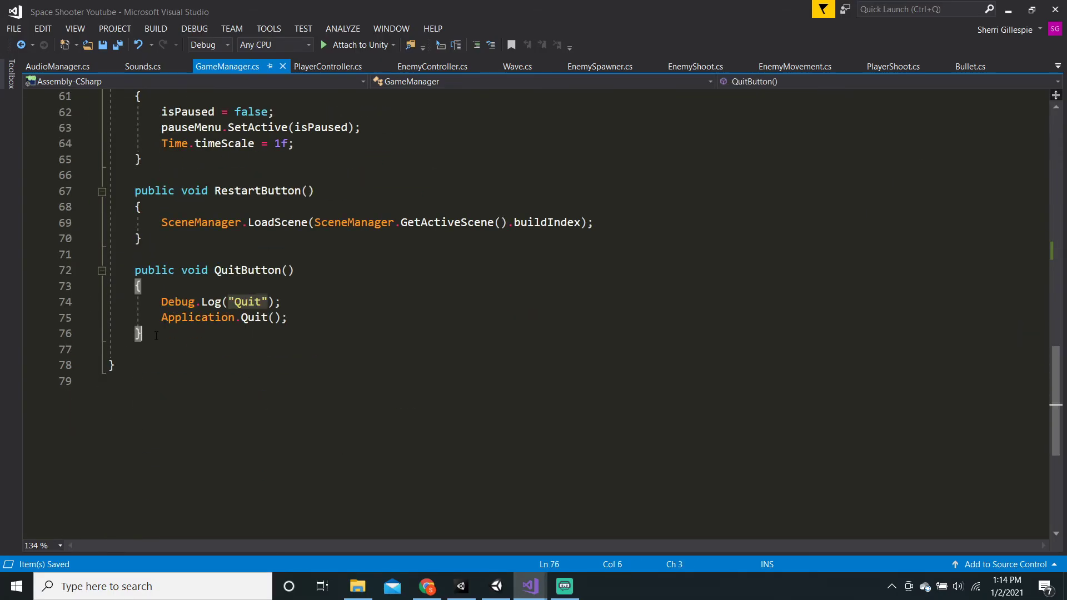
pyautogui.press('Return')
pyautogui.press('Return')
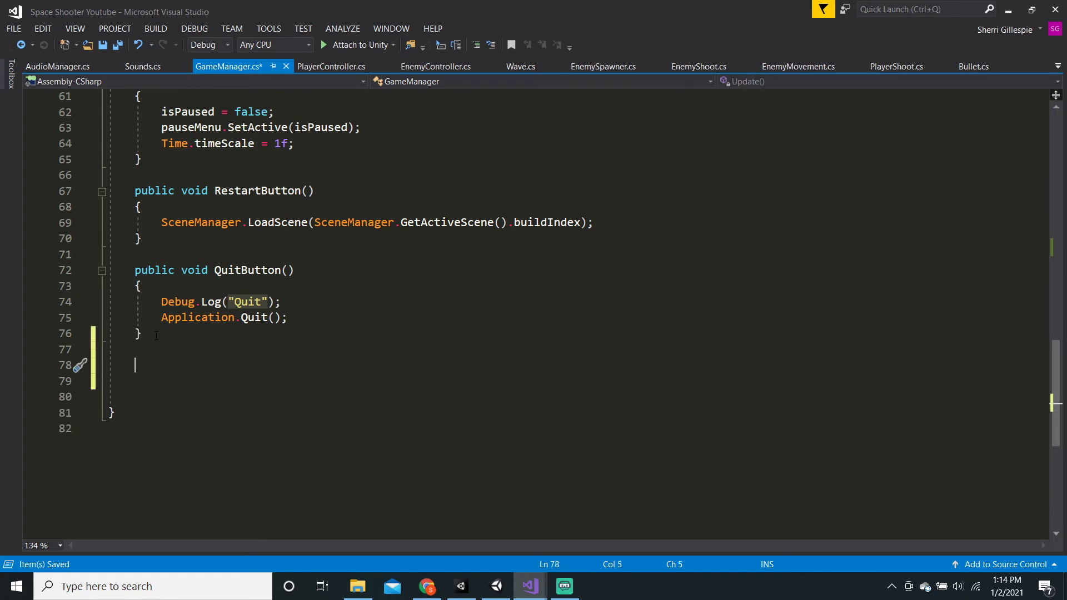
pyautogui.press('Up')
pyautogui.write('public ')
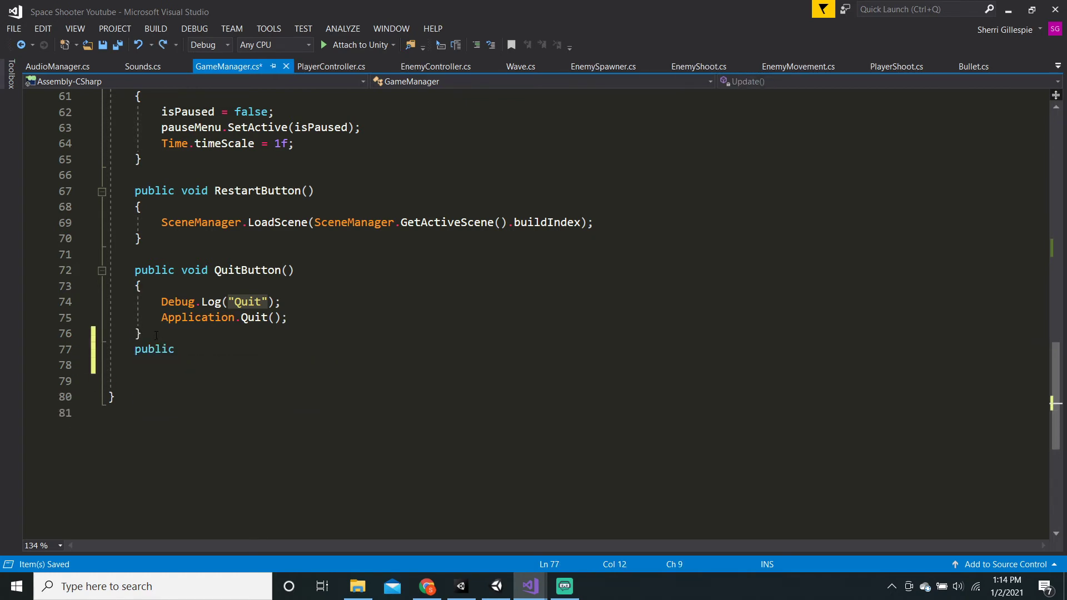
pyautogui.write('void')
# Declare empty ButtonClick() and ButtonSelect() methods and save the script
pyautogui.click(156, 335)
pyautogui.press('Return')
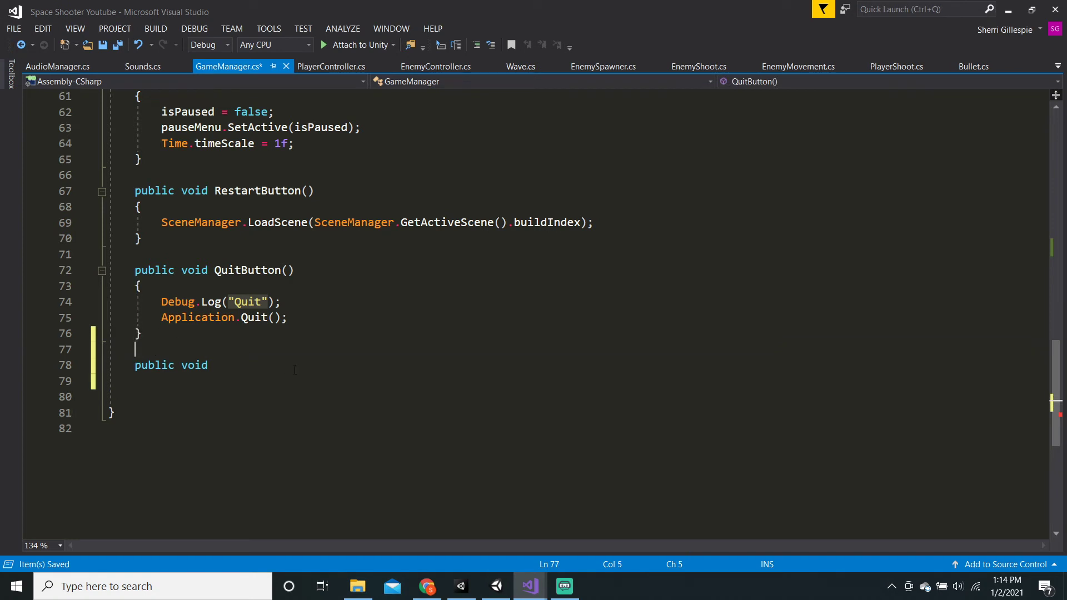
pyautogui.click(270, 372)
pyautogui.write('But')
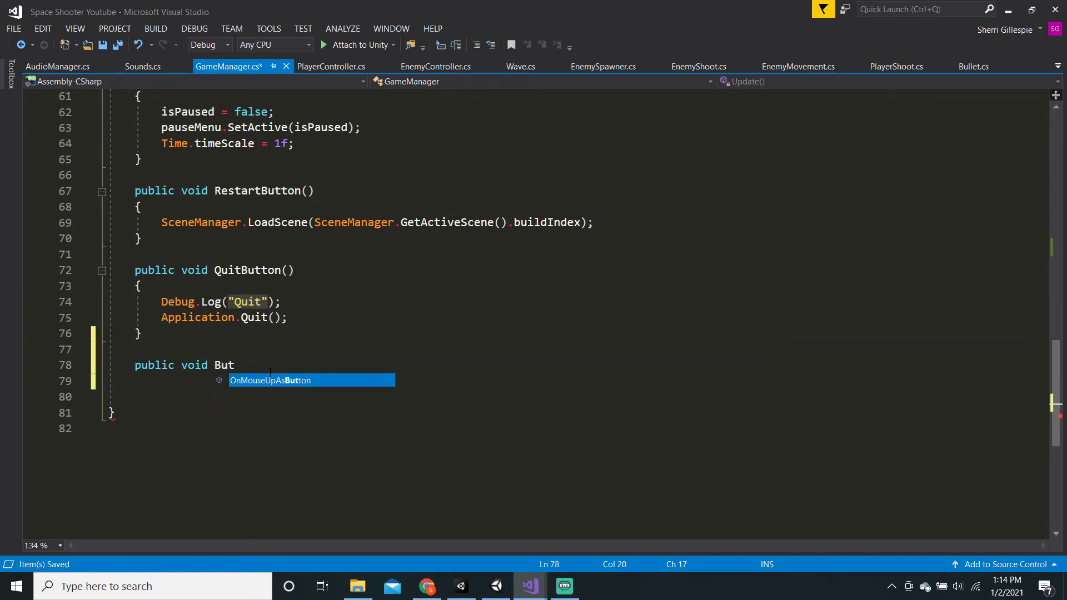
pyautogui.write('tonC')
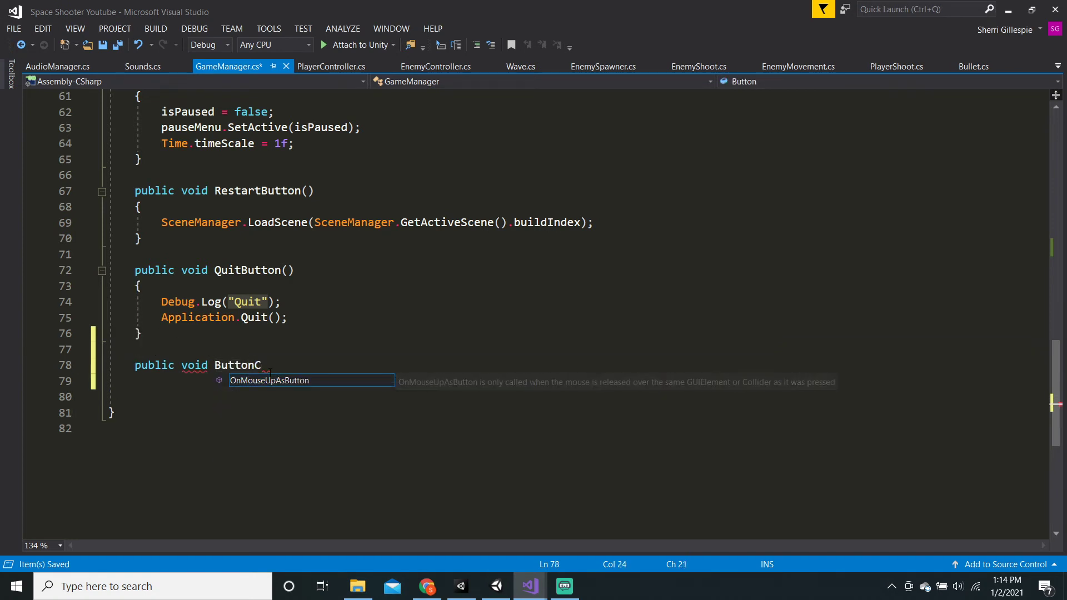
pyautogui.write('lick() {')
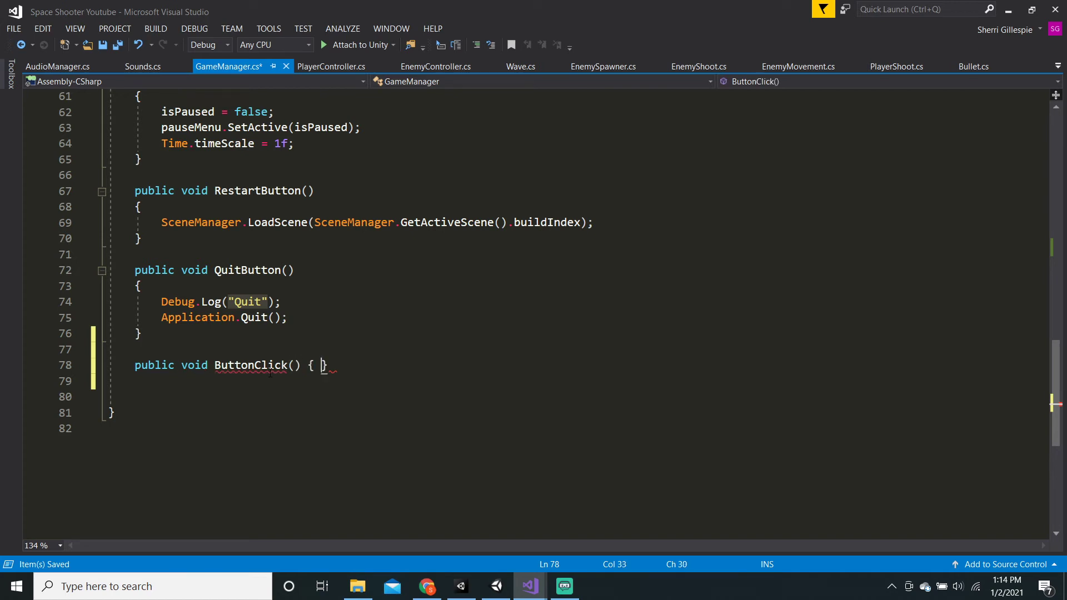
pyautogui.press('Return')
pyautogui.press('Down')
pyautogui.press('Return')
pyautogui.press('Return')
pyautogui.write('public ')
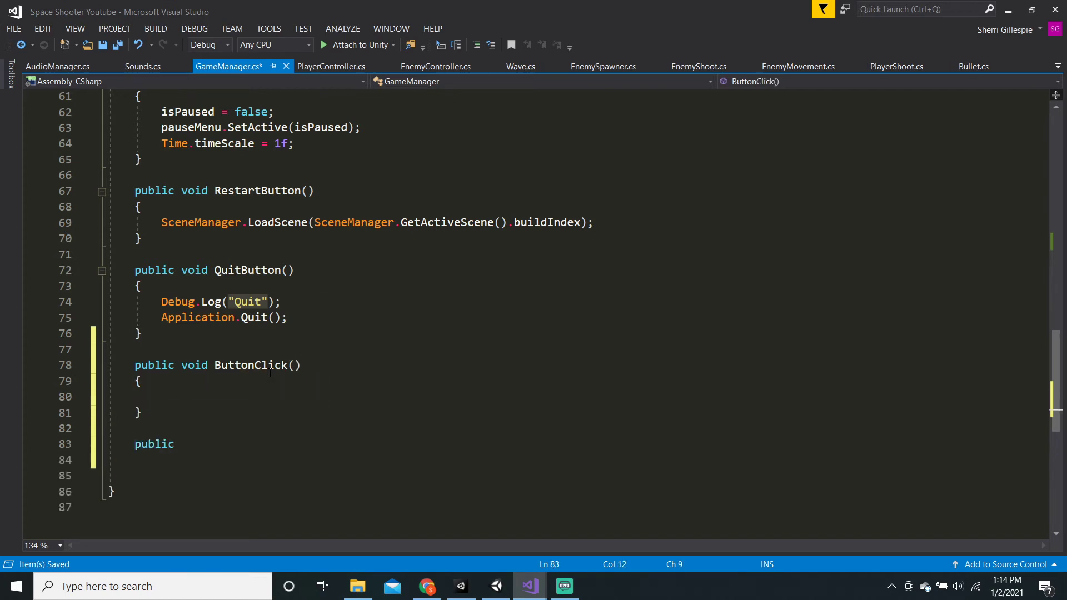
pyautogui.write('void ButtonSleetc')
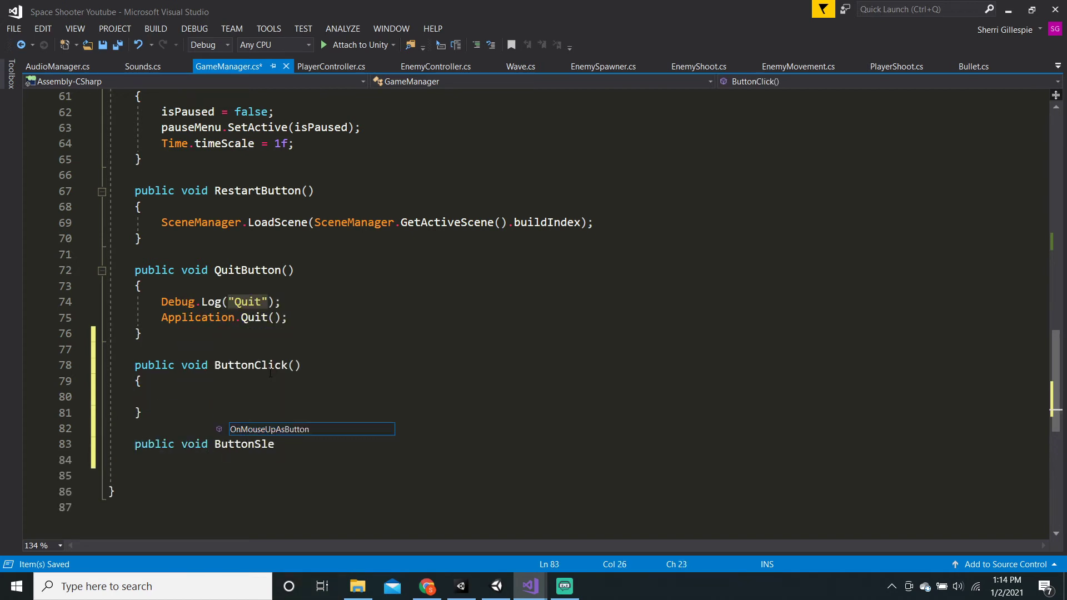
pyautogui.press('BackSpace')
pyautogui.press('BackSpace')
pyautogui.press('BackSpace')
pyautogui.press('BackSpace')
pyautogui.press('BackSpace')
pyautogui.write('elect() {')
pyautogui.press('Return')
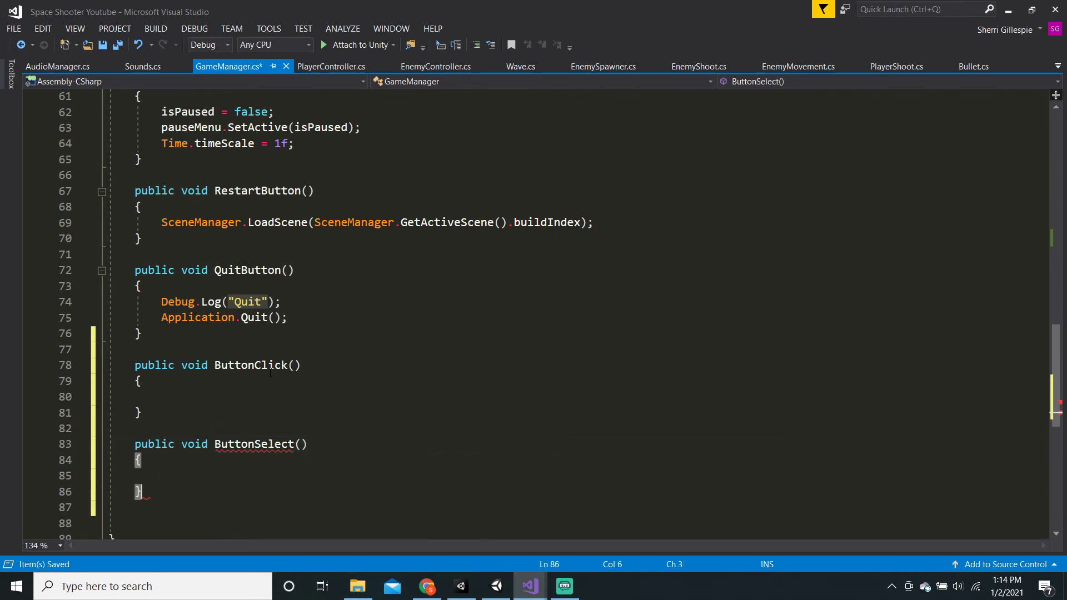
pyautogui.press('Down')
pyautogui.press('Down')
pyautogui.press('BackSpace')
pyautogui.hotkey('ctrl', 's')
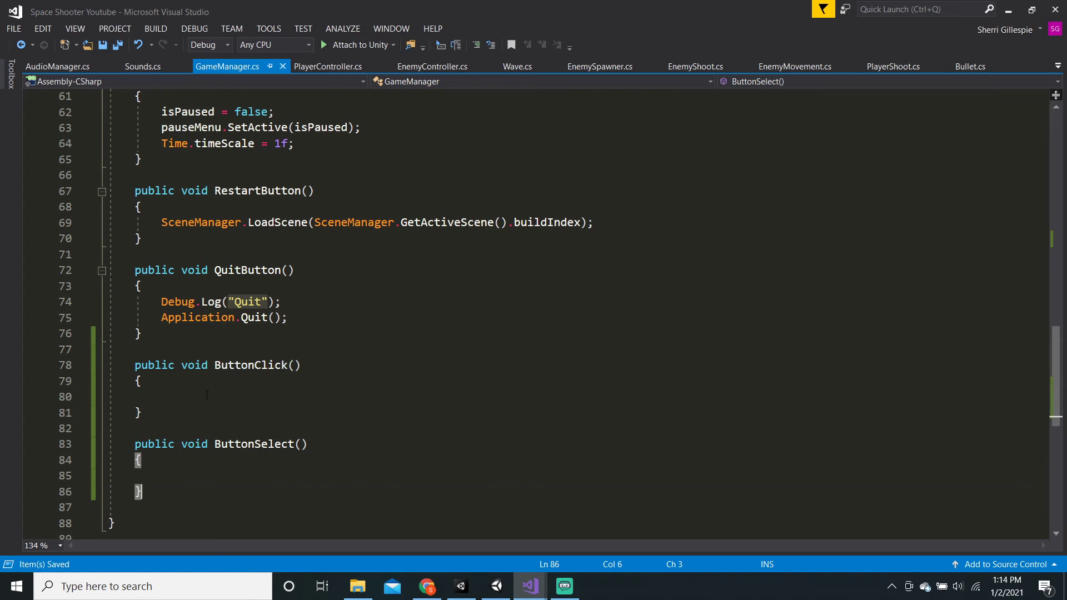
pyautogui.press('Up')
pyautogui.press('Up')
pyautogui.press('Up')
pyautogui.press('Up')
pyautogui.press('Up')
pyautogui.press('Up')
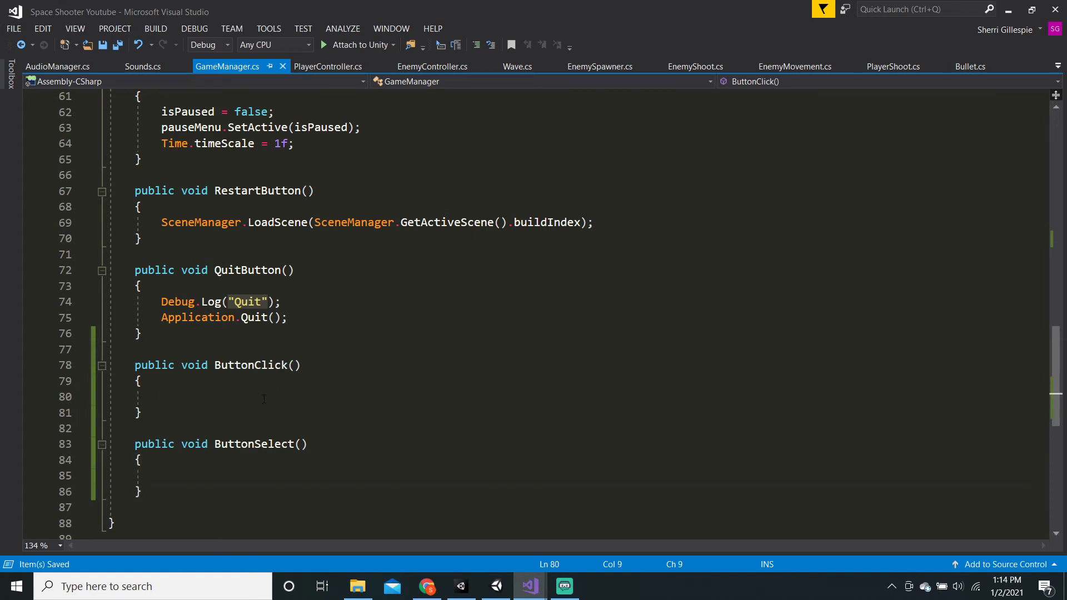
# Fill the methods with AudioManager.instance.Play("ButtonClick") and Play("ButtonSelect") calls, and save
pyautogui.write('AudioManager.')
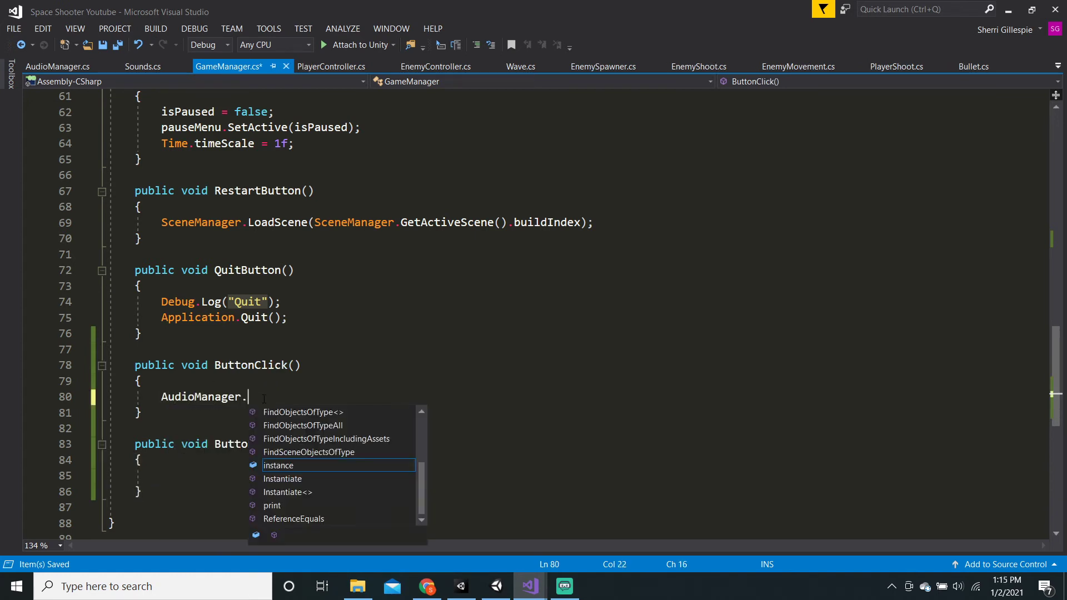
pyautogui.write('instance.Play("")')
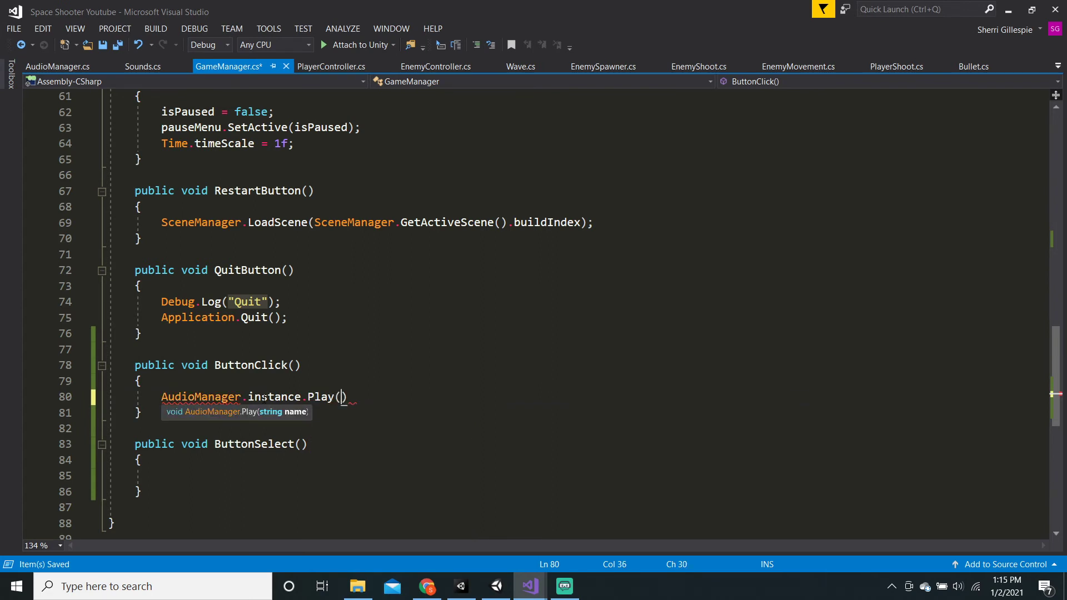
pyautogui.write('utton')
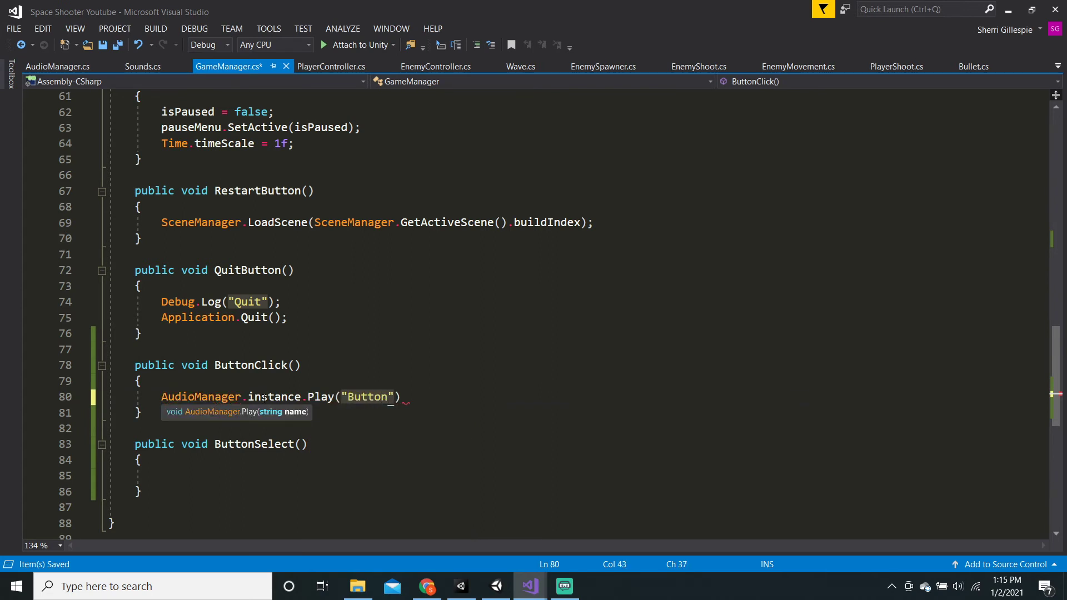
pyautogui.write('Click");')
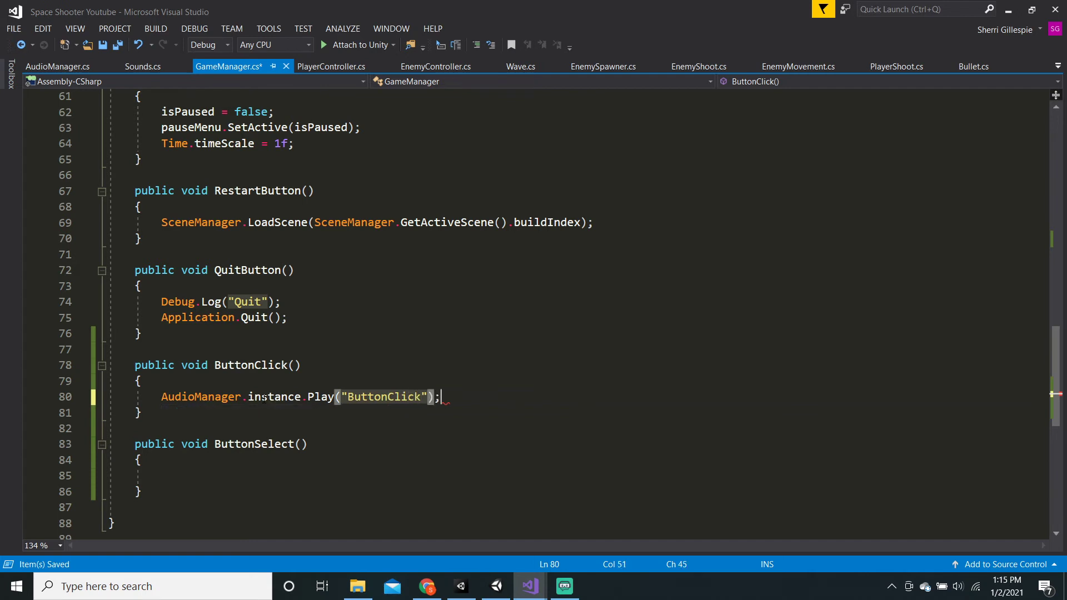
pyautogui.hotkey('ctrl', 's')
pyautogui.click(184, 476)
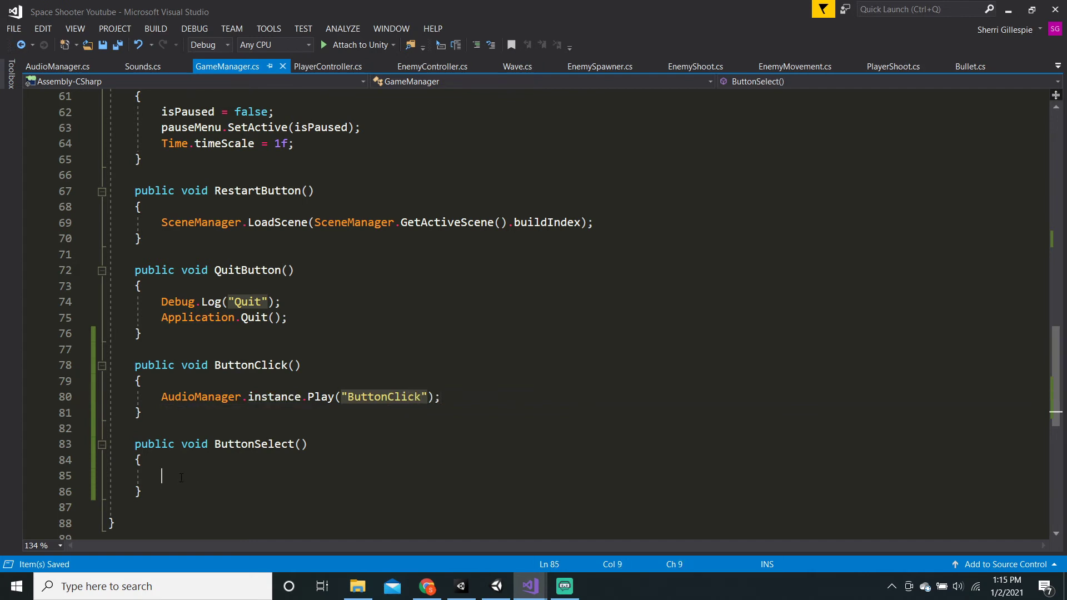
pyautogui.write('AudioManager')
pyautogui.write('.instance')
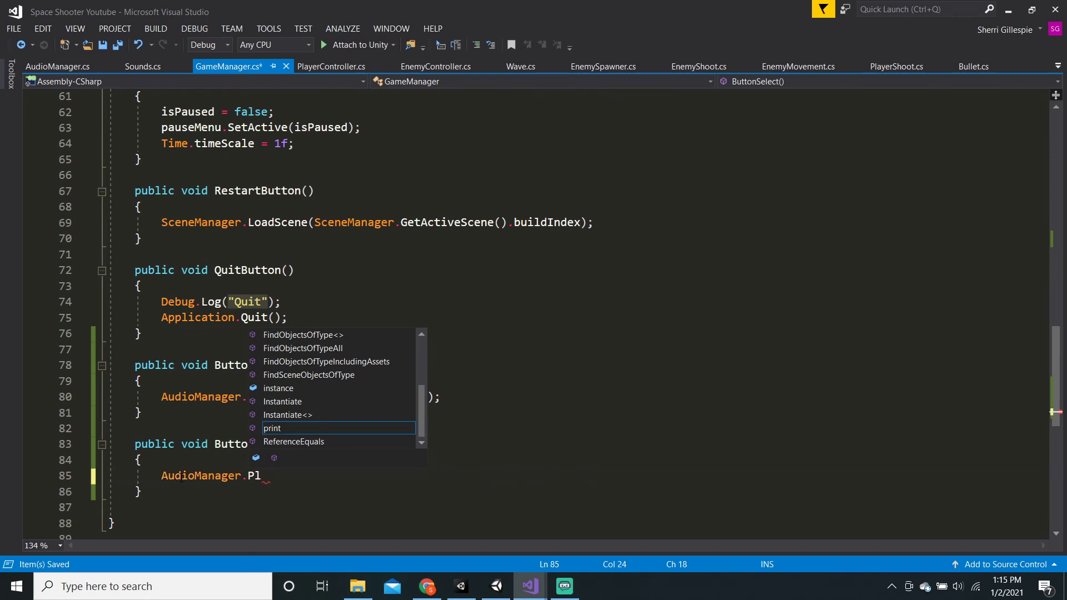
pyautogui.write('.Play')
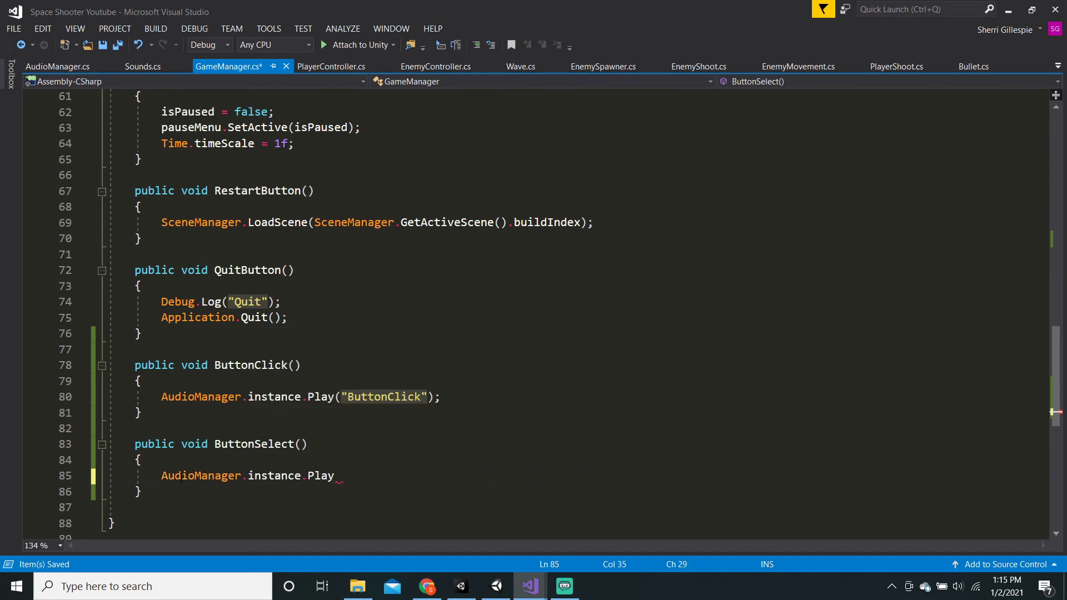
pyautogui.write('("Button')
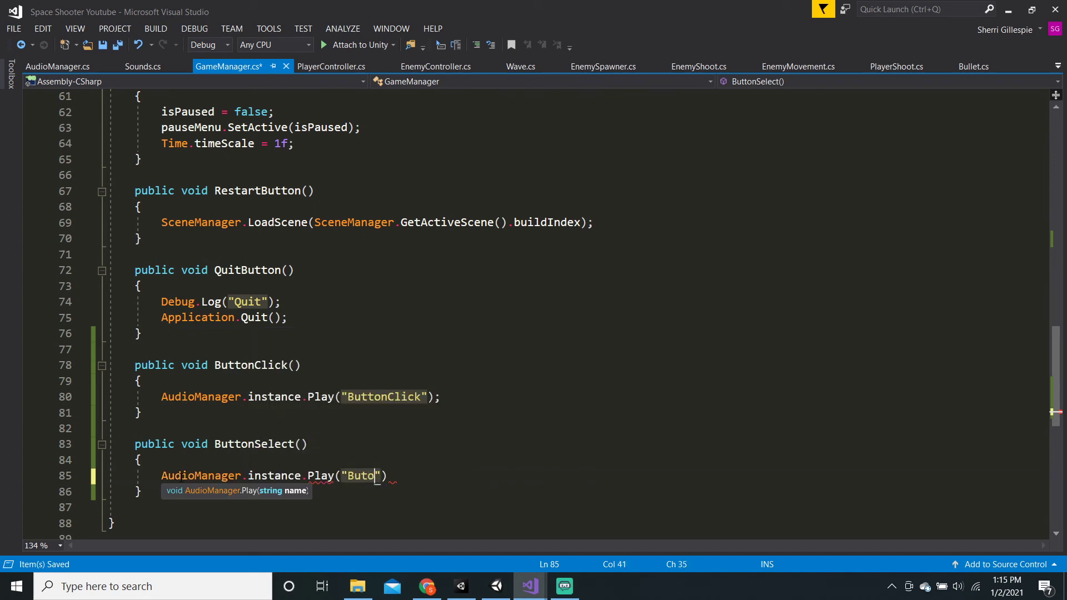
pyautogui.write('Select")')
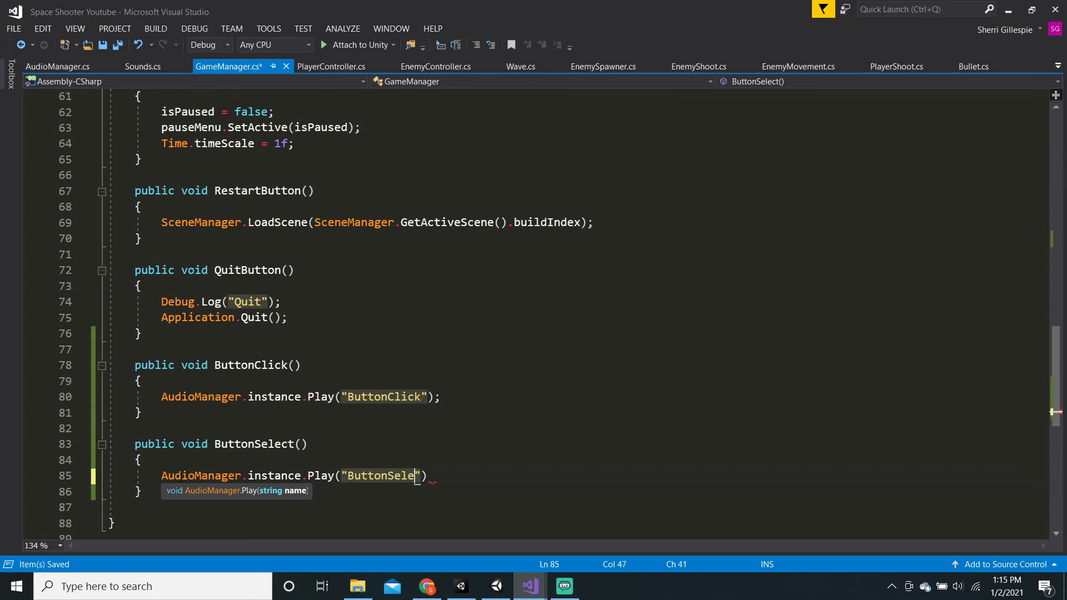
pyautogui.write(';')
pyautogui.hotkey('ctrl', 's')
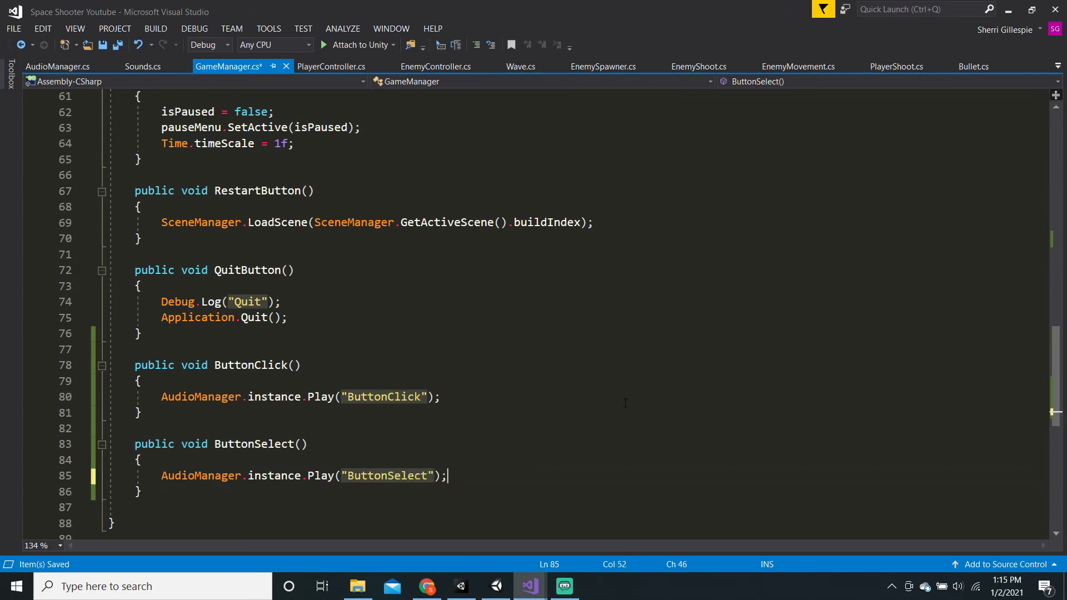
pyautogui.scroll(8, 676, 382)
pyautogui.scroll(12, 676, 382)
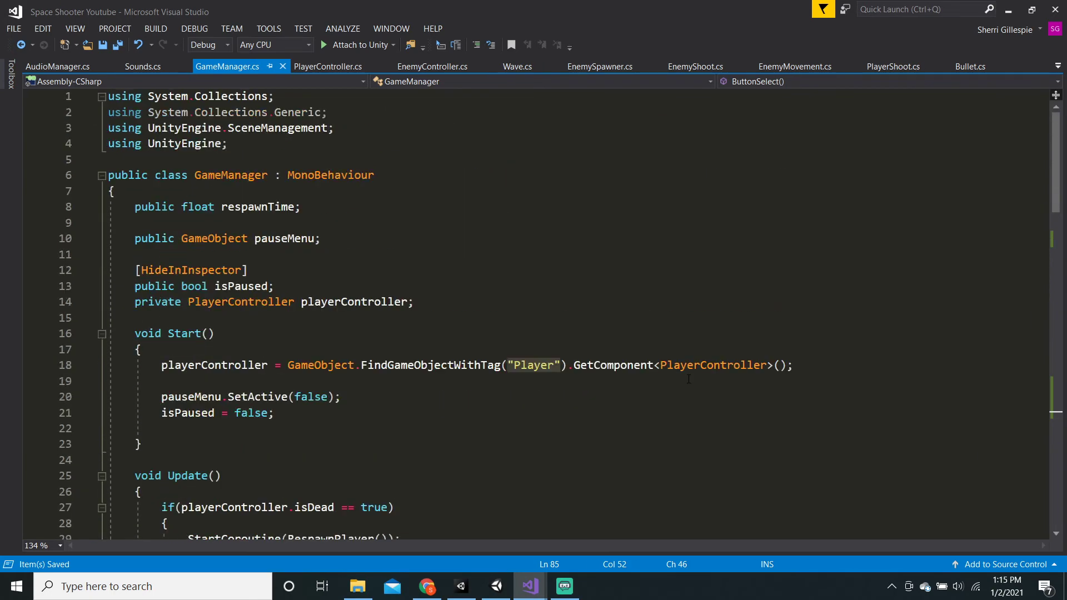
# Review the GameManager.cs, PlayerShoot.cs and AudioManager.cs scripts
pyautogui.moveTo(429, 305); pyautogui.dragTo(97, 308)
pyautogui.click(478, 307)
pyautogui.scroll(-20, 828, 383)
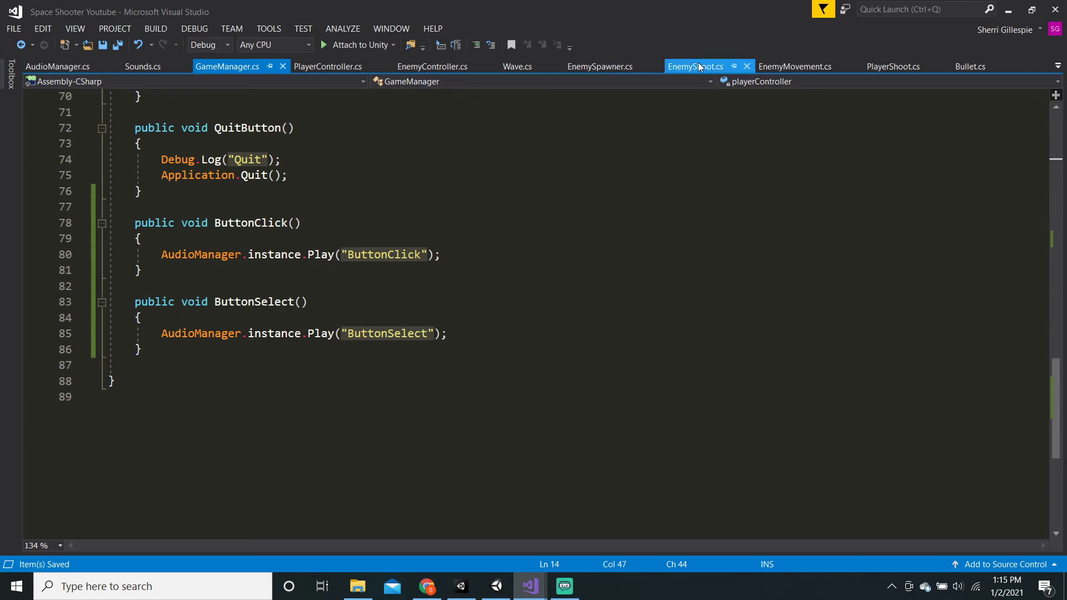
pyautogui.click(893, 67)
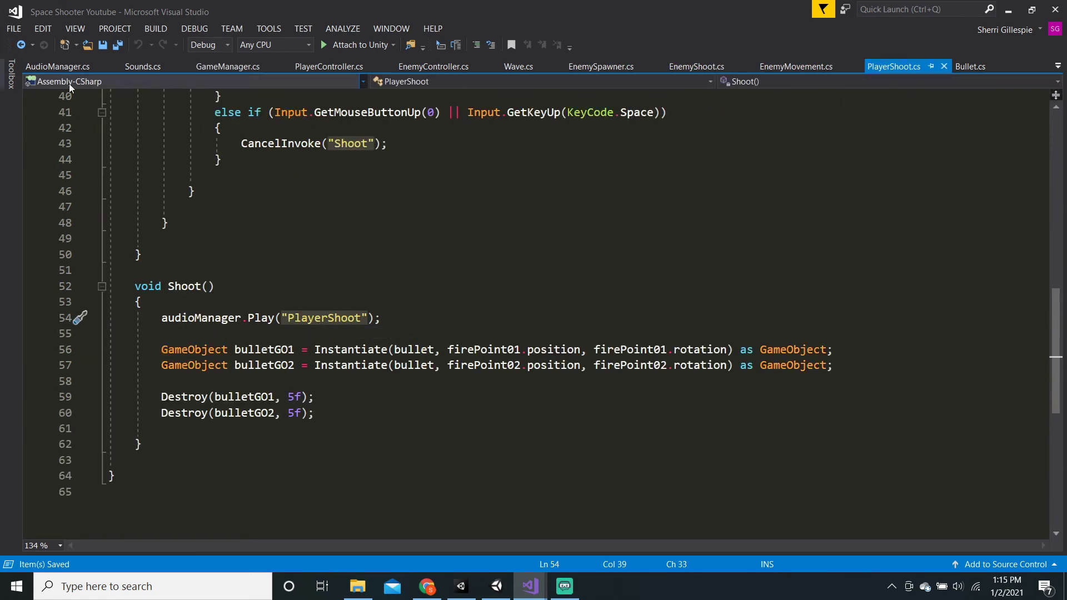
pyautogui.click(65, 69)
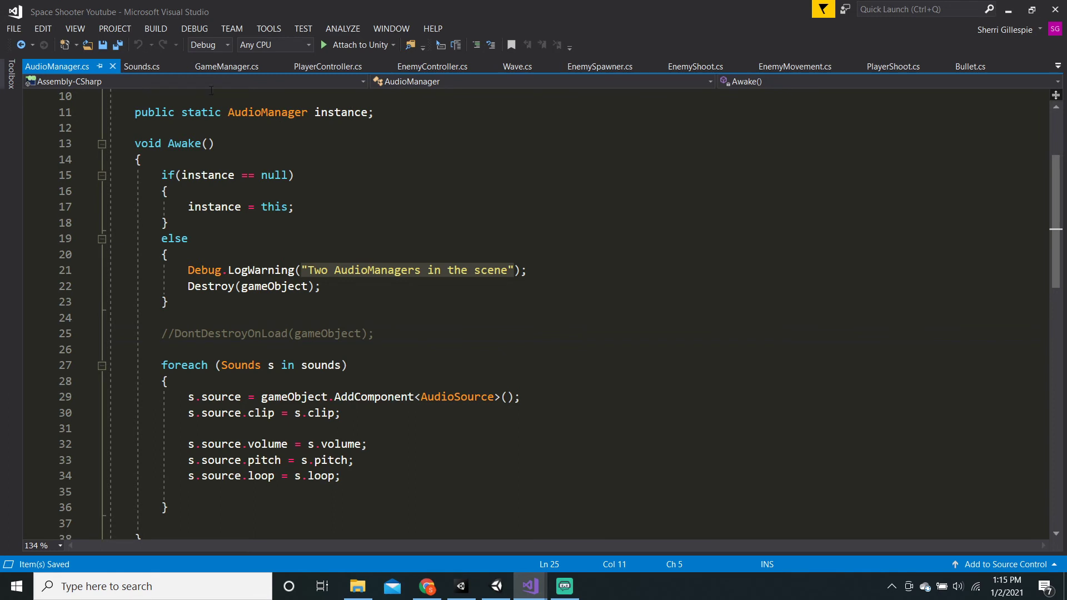
pyautogui.click(224, 67)
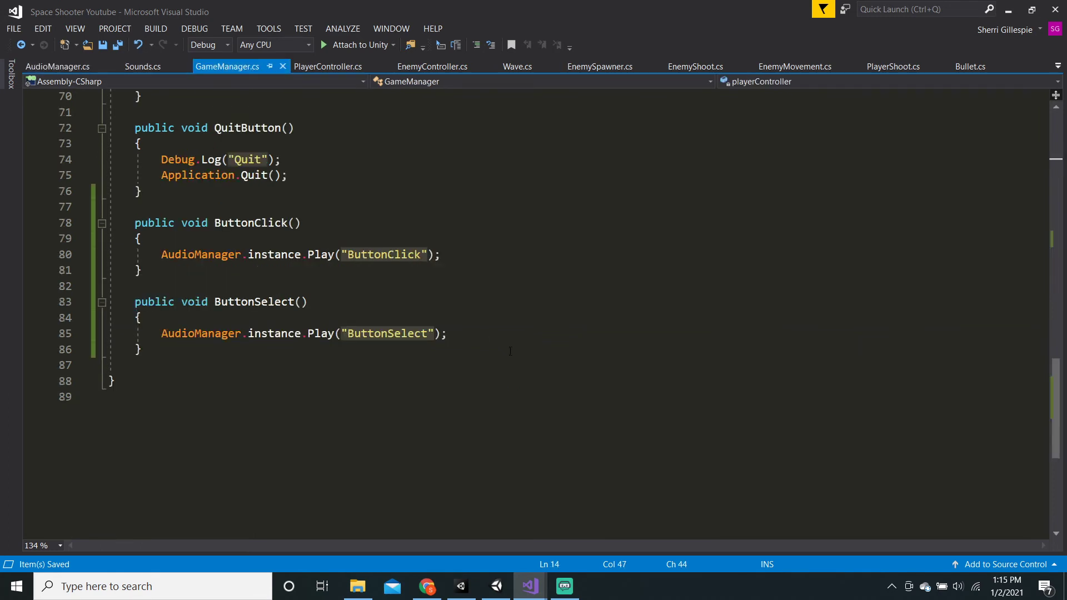
# Bring the Unity editor back to the front
pyautogui.click(497, 585)
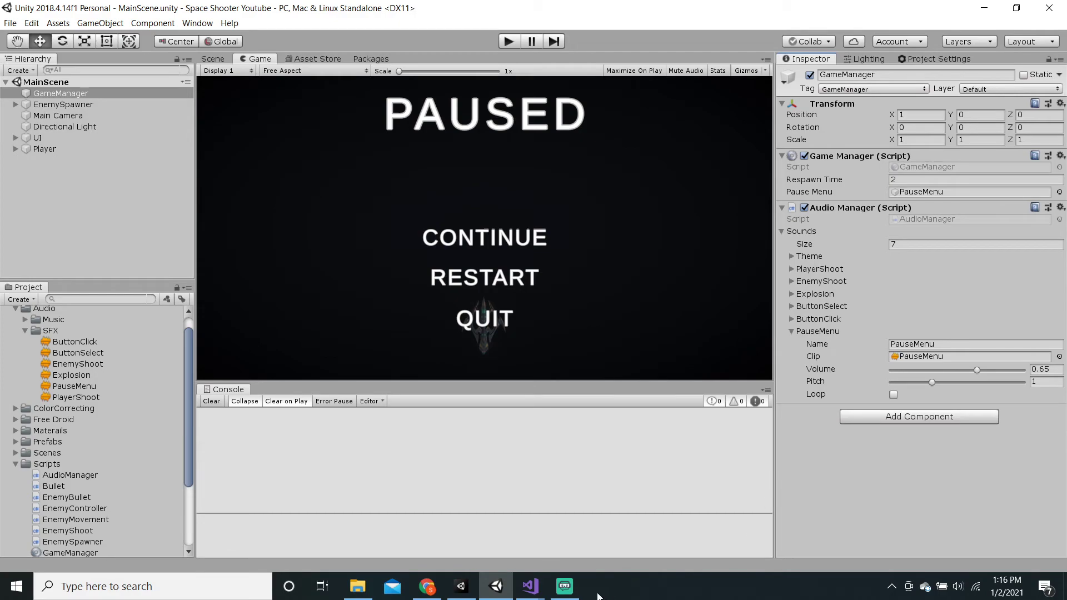
pyautogui.click(565, 588)
pyautogui.click(498, 590)
# Expand UI > MainCanvas > PauseMenu and multi-select ContinueButton, RestartButton and QuitButton
pyautogui.click(15, 138)
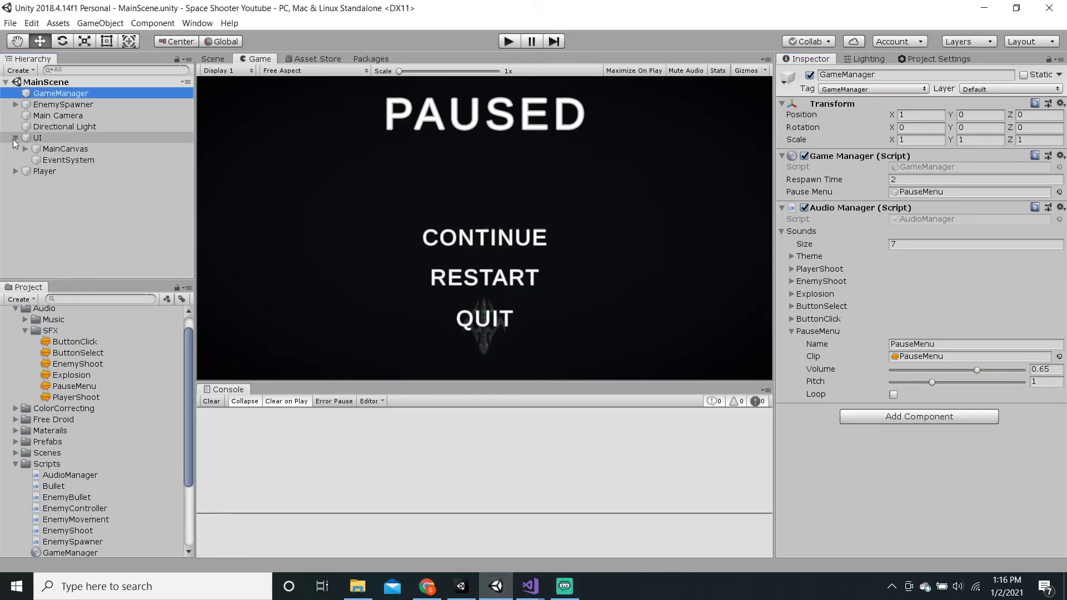
pyautogui.click(25, 149)
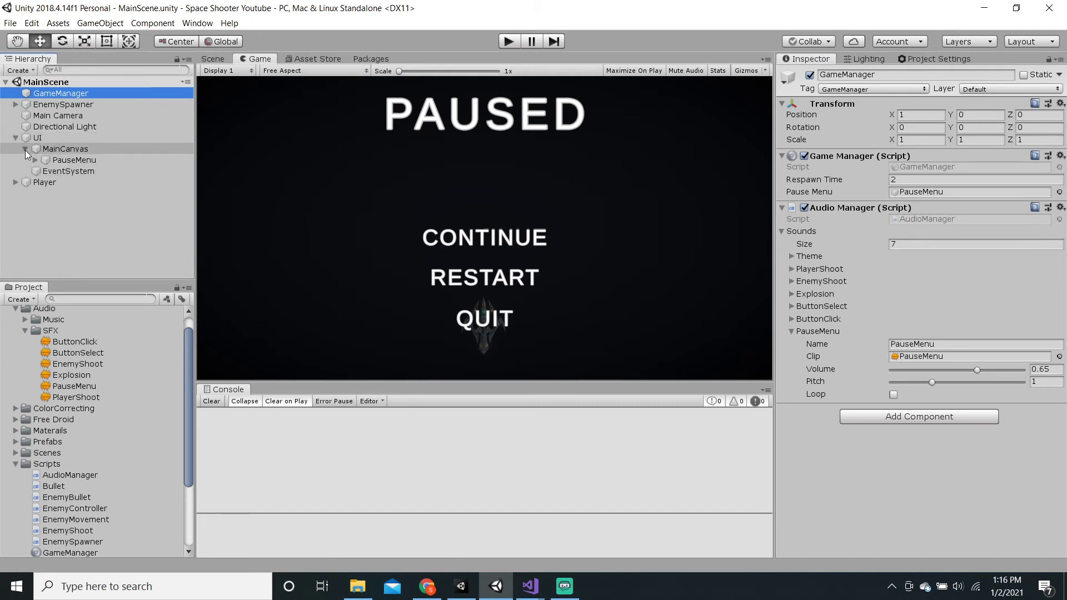
pyautogui.click(35, 160)
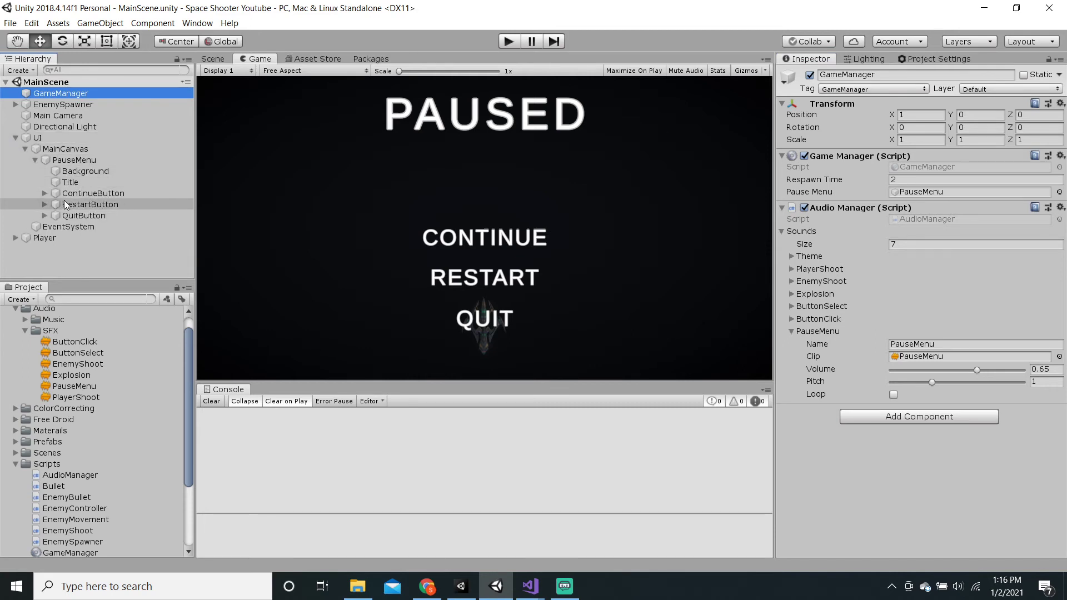
pyautogui.click(81, 194)
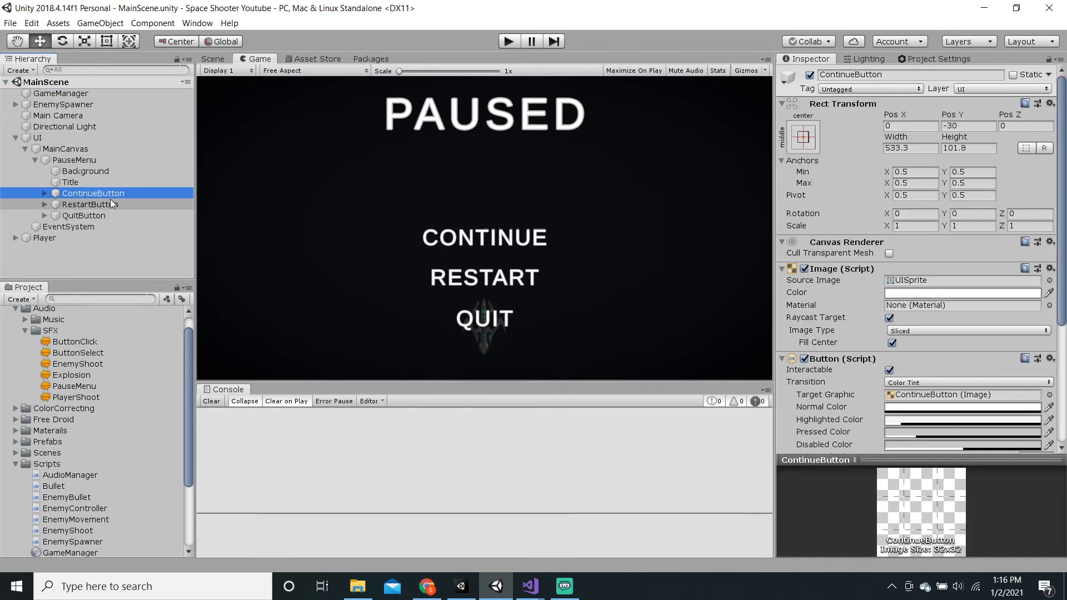
pyautogui.keyDown('shift'); pyautogui.click(108, 214); pyautogui.keyUp('shift')
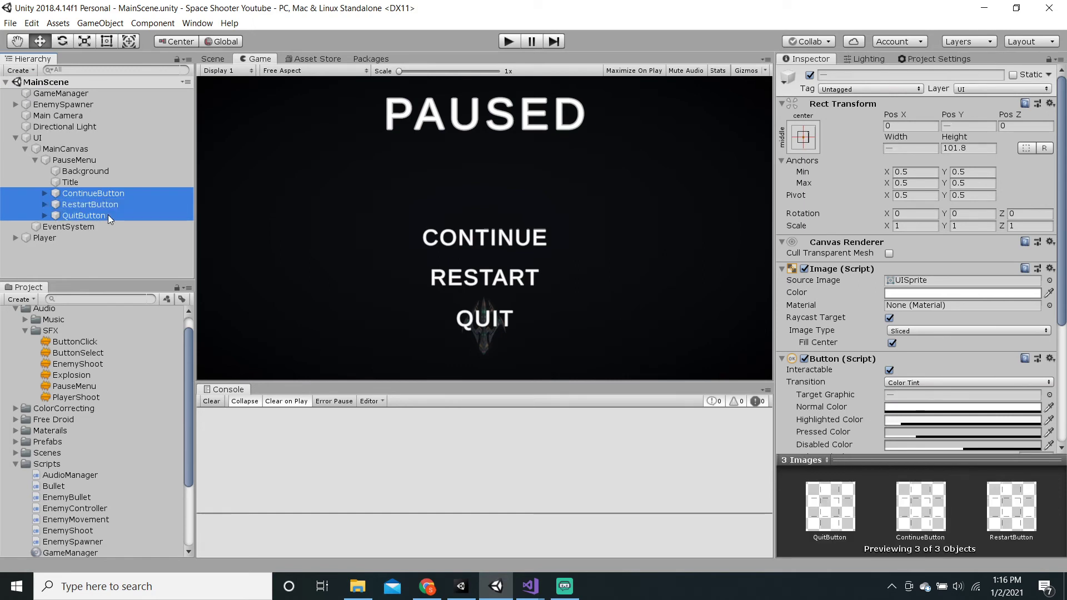
pyautogui.click(98, 193)
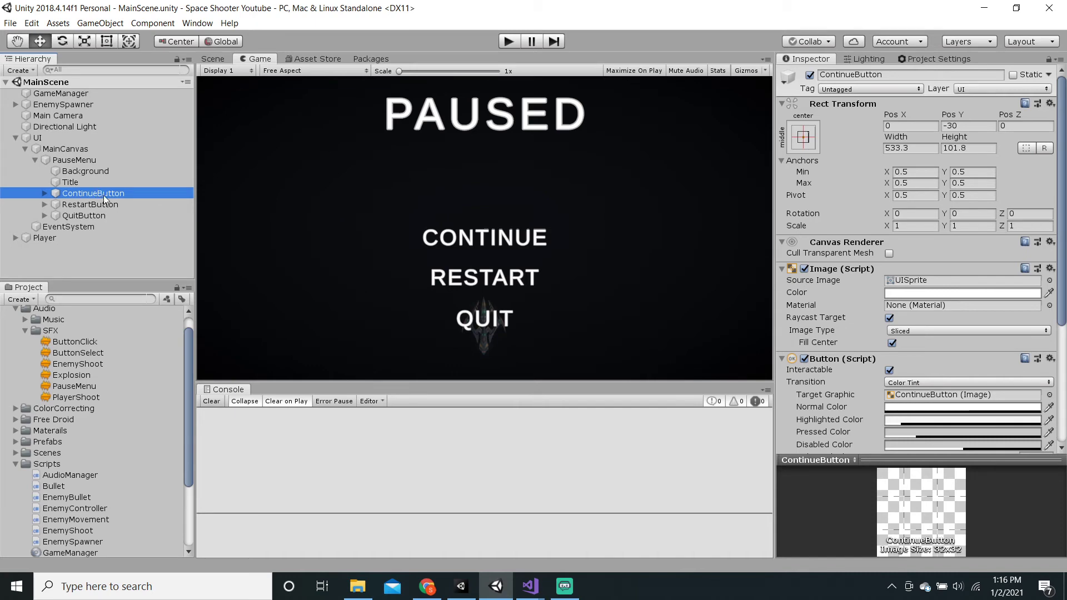
pyautogui.keyDown('shift'); pyautogui.click(117, 214); pyautogui.keyUp('shift')
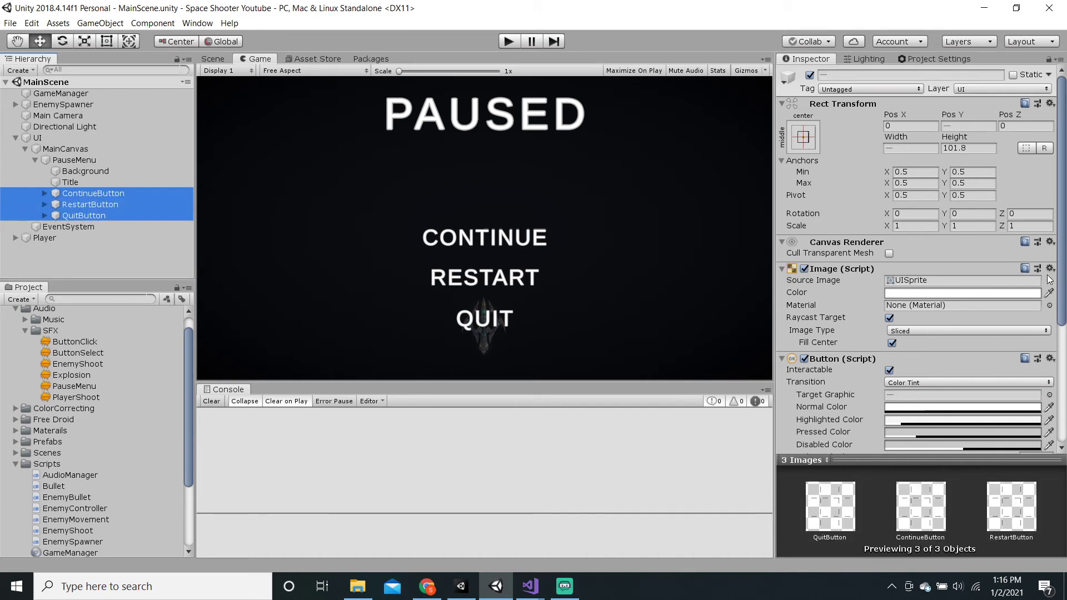
# Add a new On Click entry to all three buttons targeting GameManager
pyautogui.scroll(-5, 1000, 311)
pyautogui.scroll(-1, 984, 339)
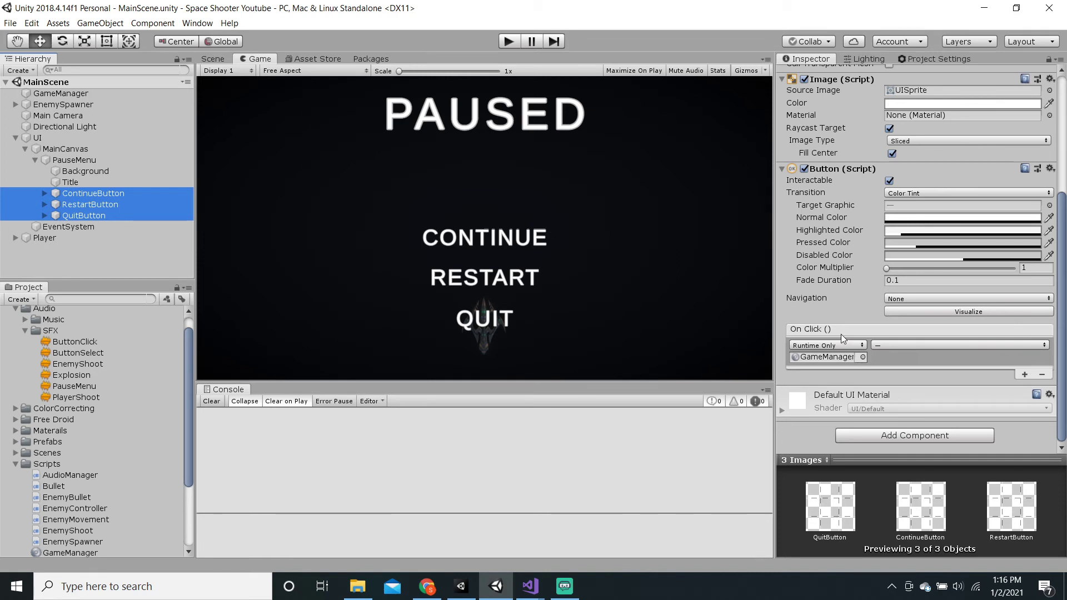
pyautogui.click(1024, 374)
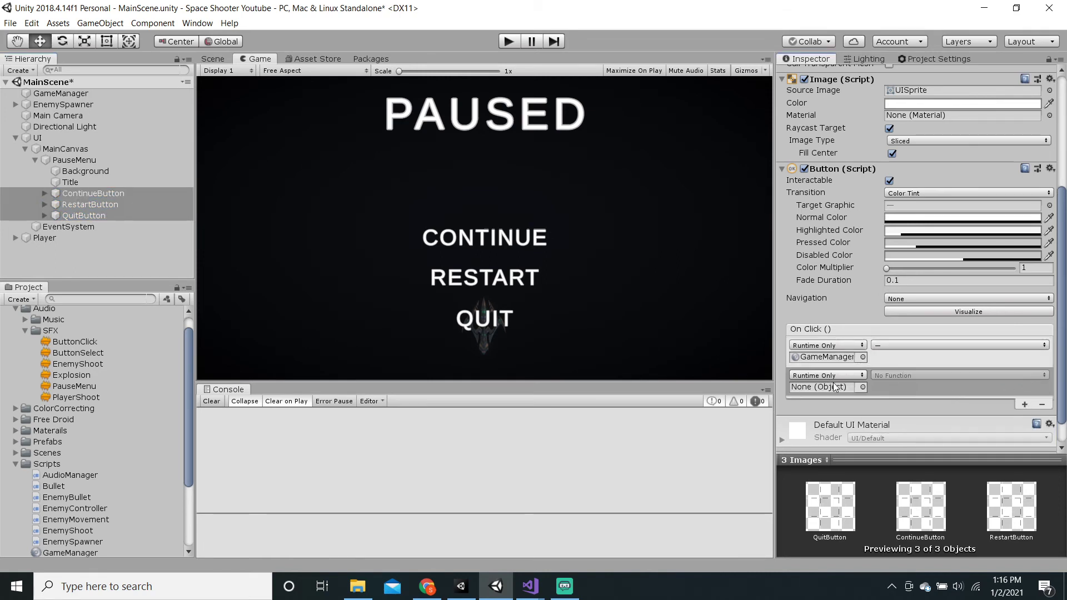
pyautogui.scroll(-1, 945, 392)
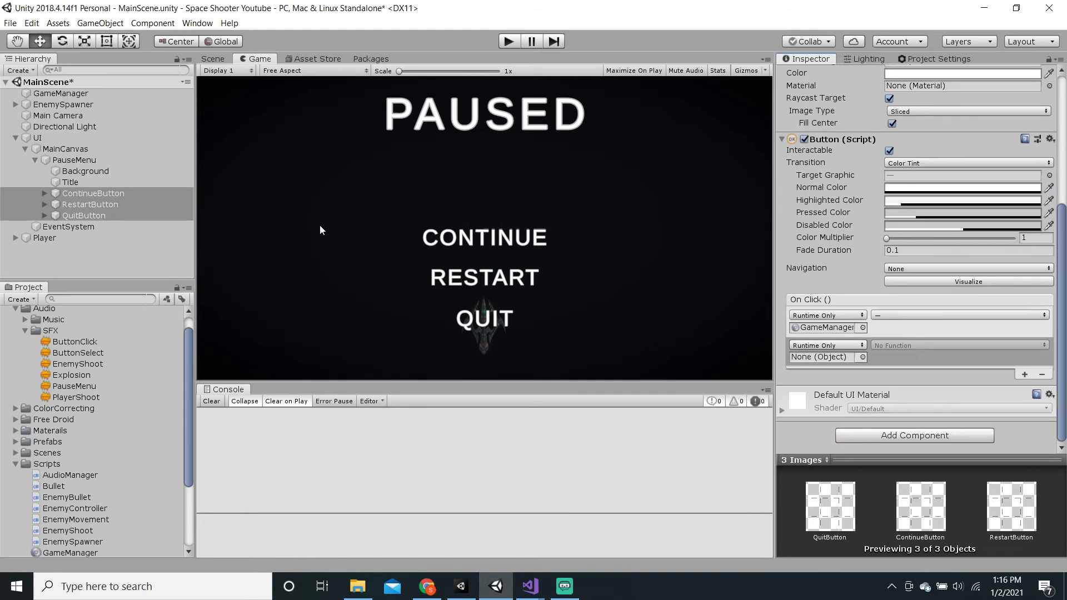
pyautogui.moveTo(61, 94); pyautogui.dragTo(826, 358)
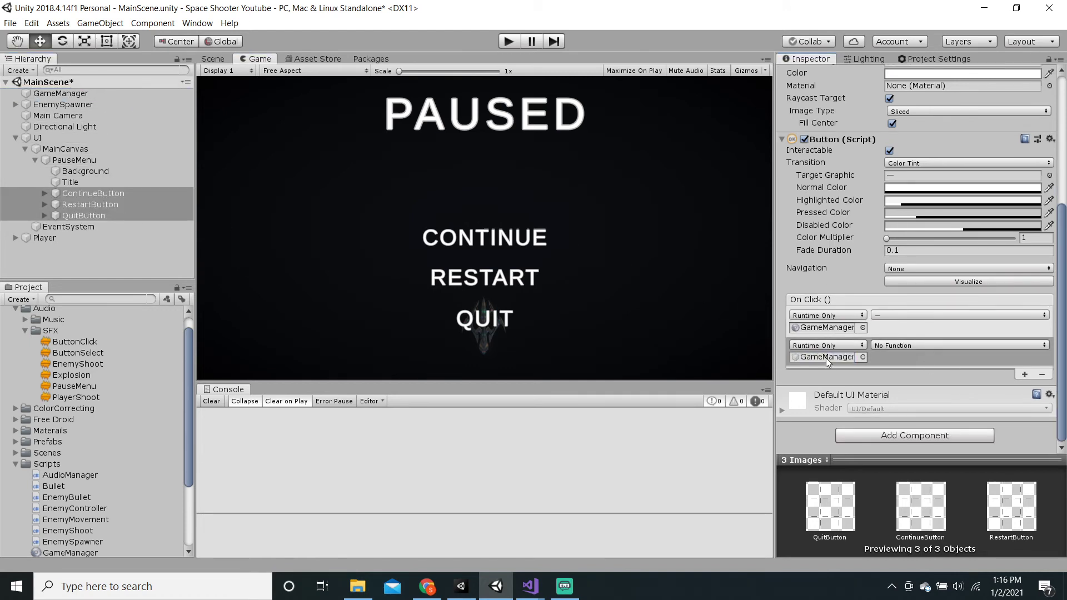
pyautogui.click(937, 346)
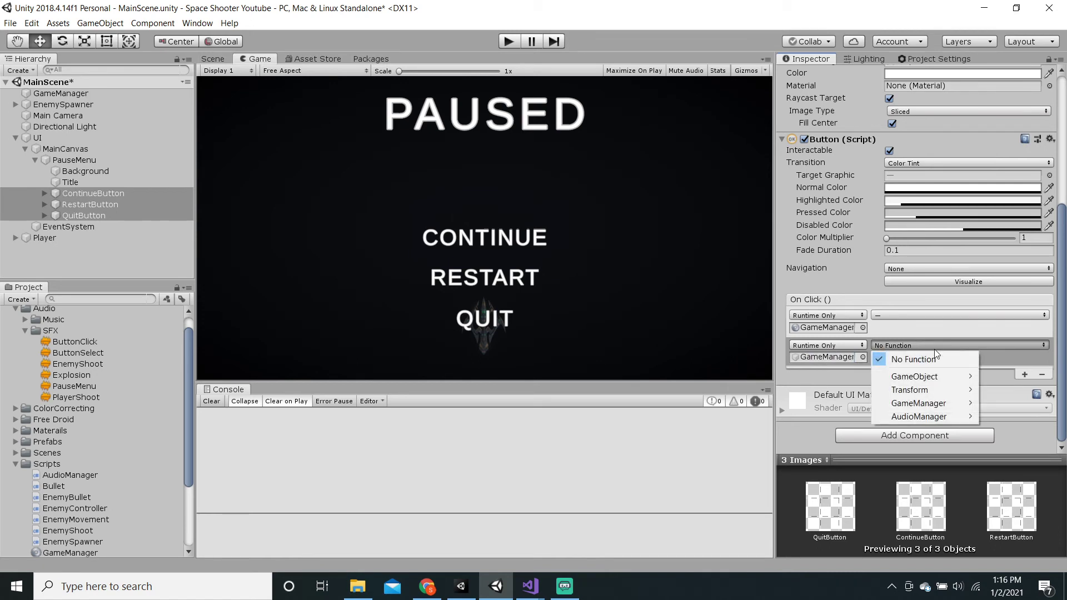
pyautogui.click(1019, 364)
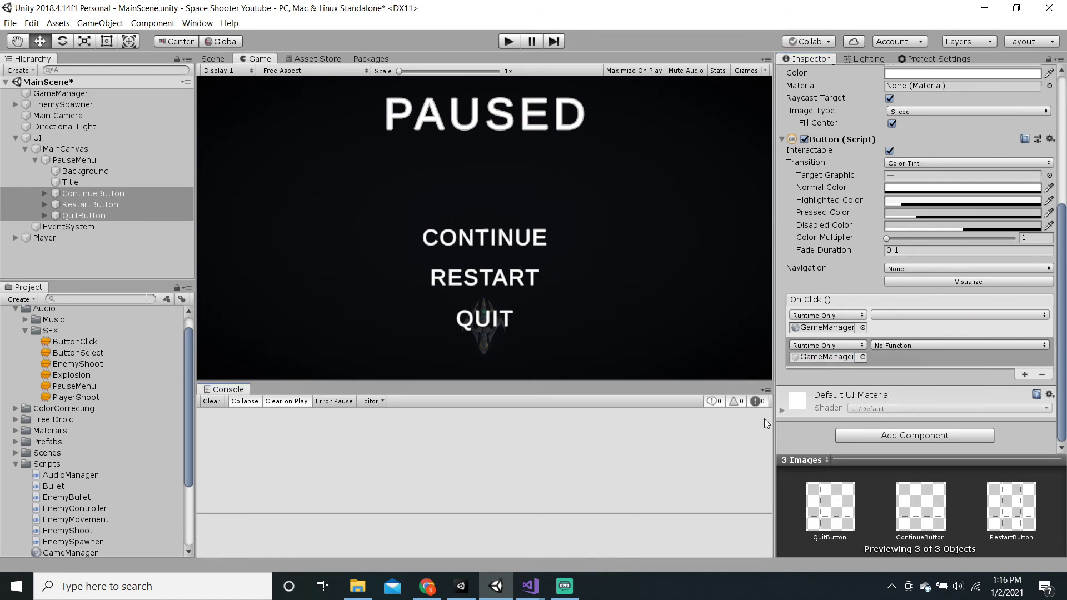
# Delete the extra On Click entry from all buttons and save the scene
pyautogui.click(1021, 361)
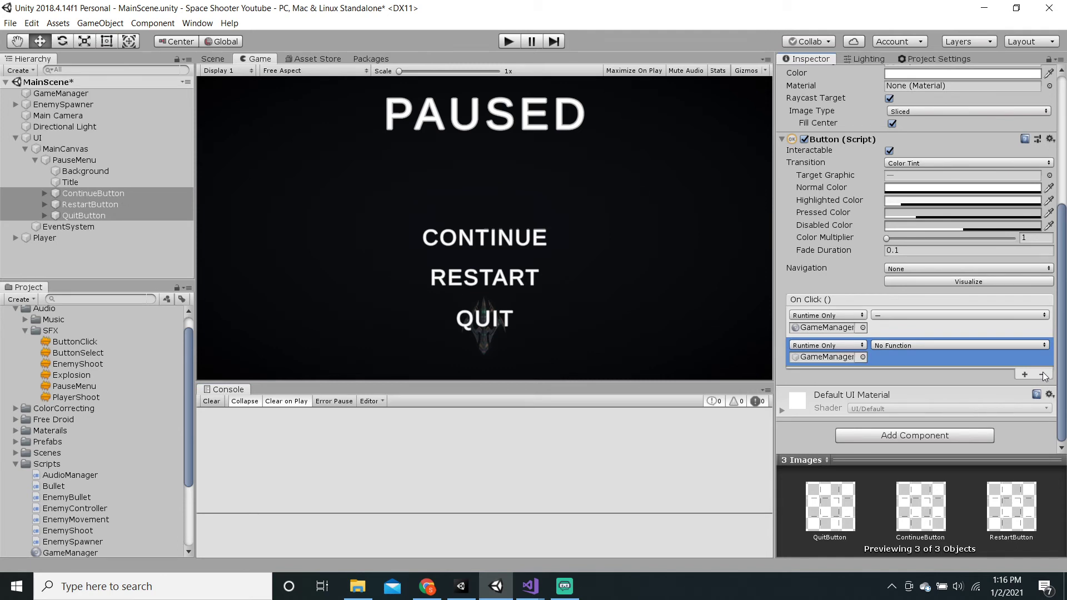
pyautogui.click(1042, 375)
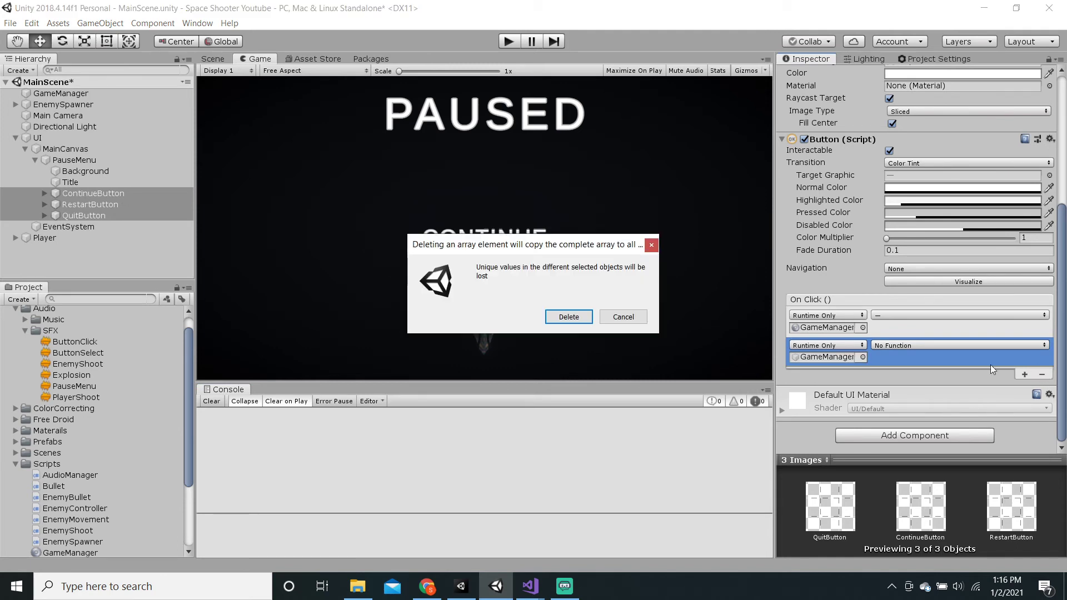
pyautogui.click(569, 317)
pyautogui.hotkey('ctrl', 's')
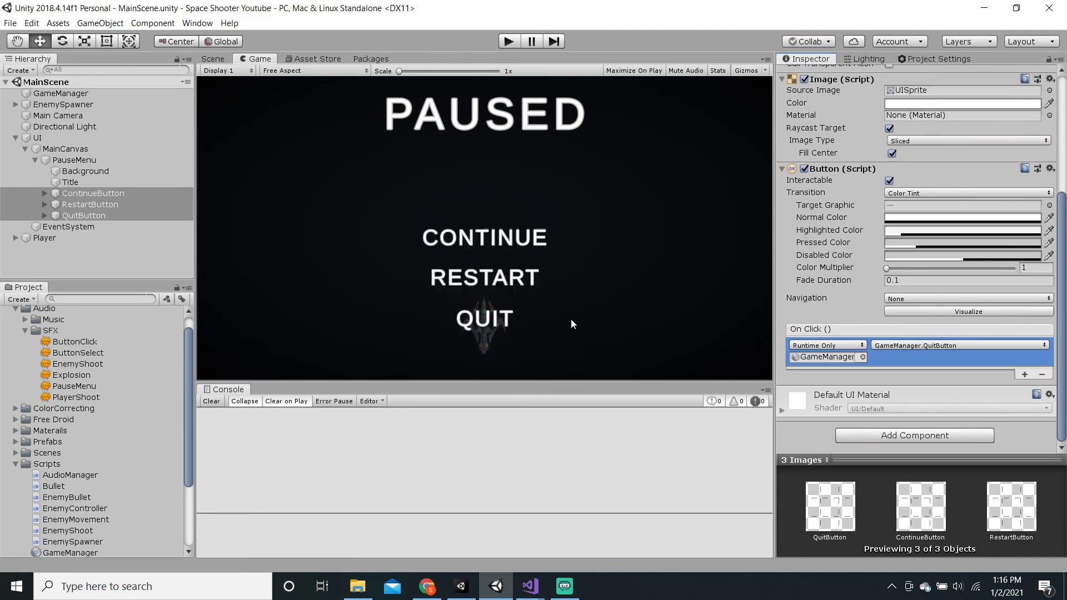
# Set ContinueButton's On Click function to GameManager > ContinueButton()
pyautogui.click(137, 192)
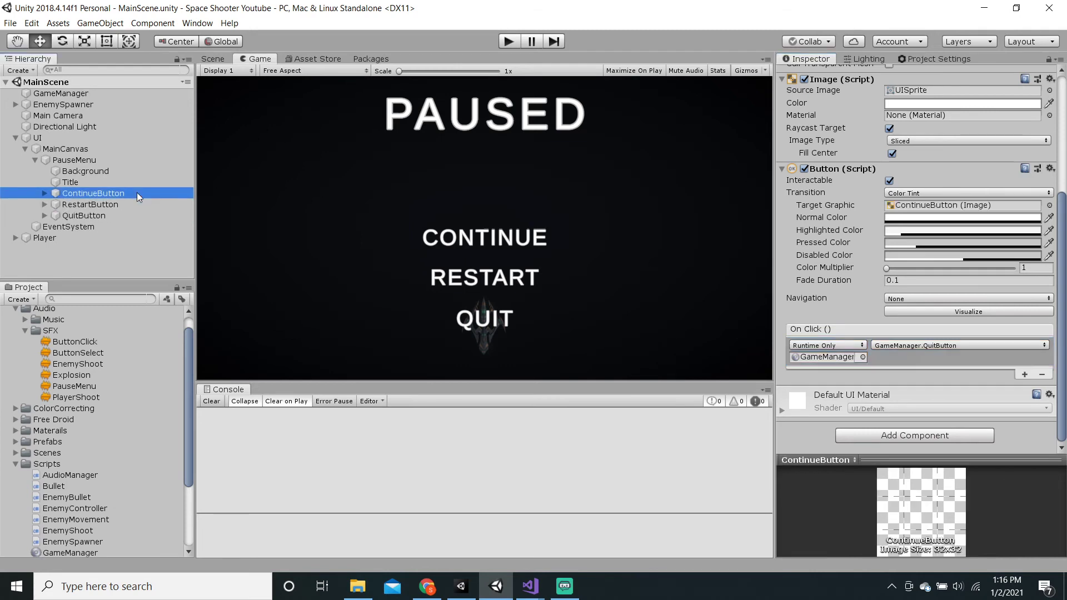
pyautogui.press('Down')
pyautogui.press('Down')
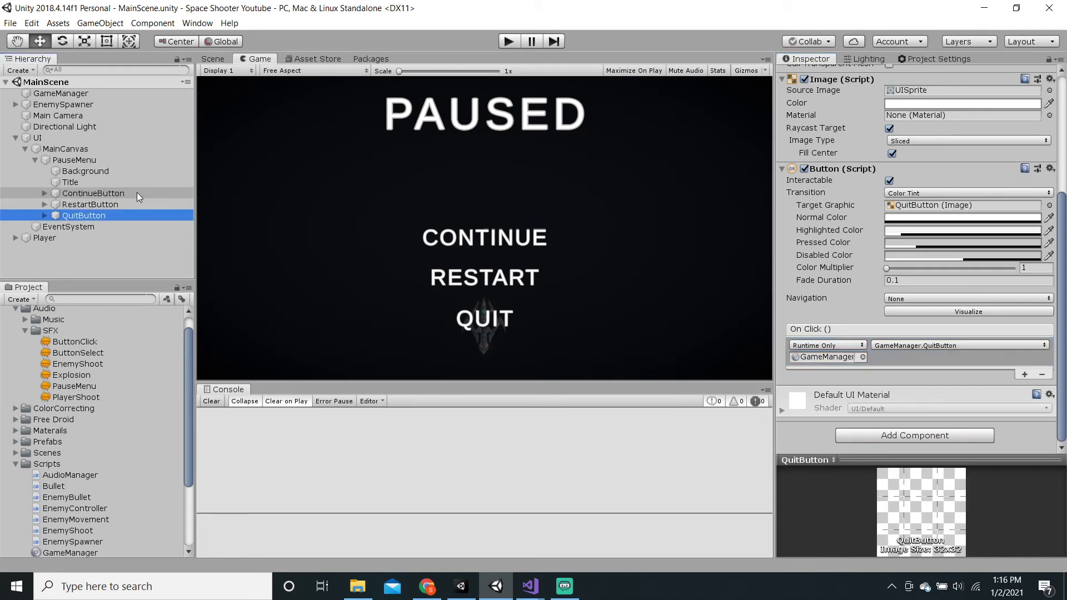
pyautogui.press('Up')
pyautogui.press('Up')
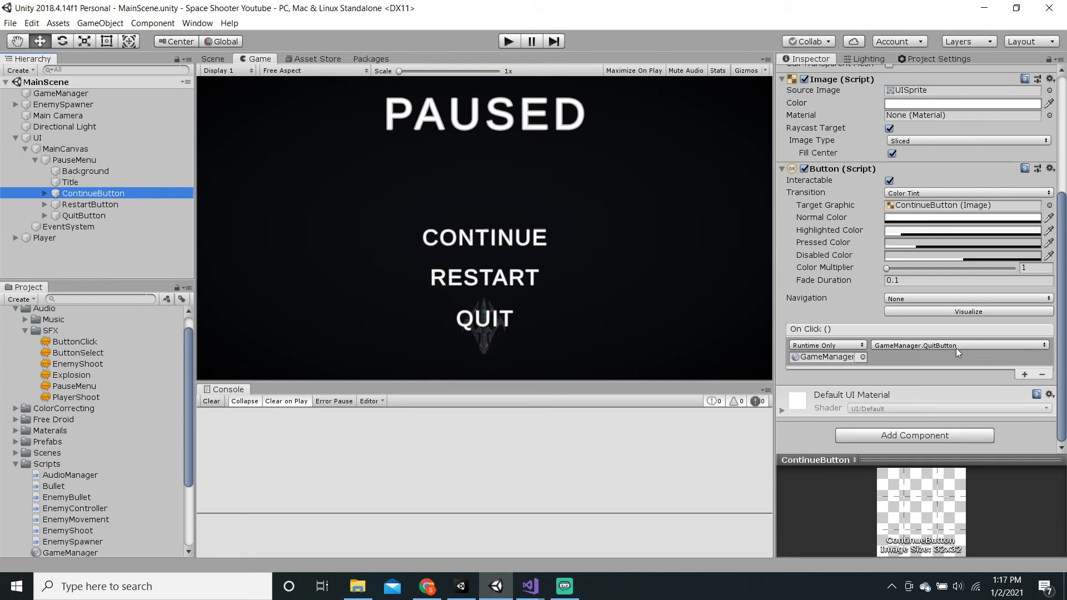
pyautogui.click(934, 344)
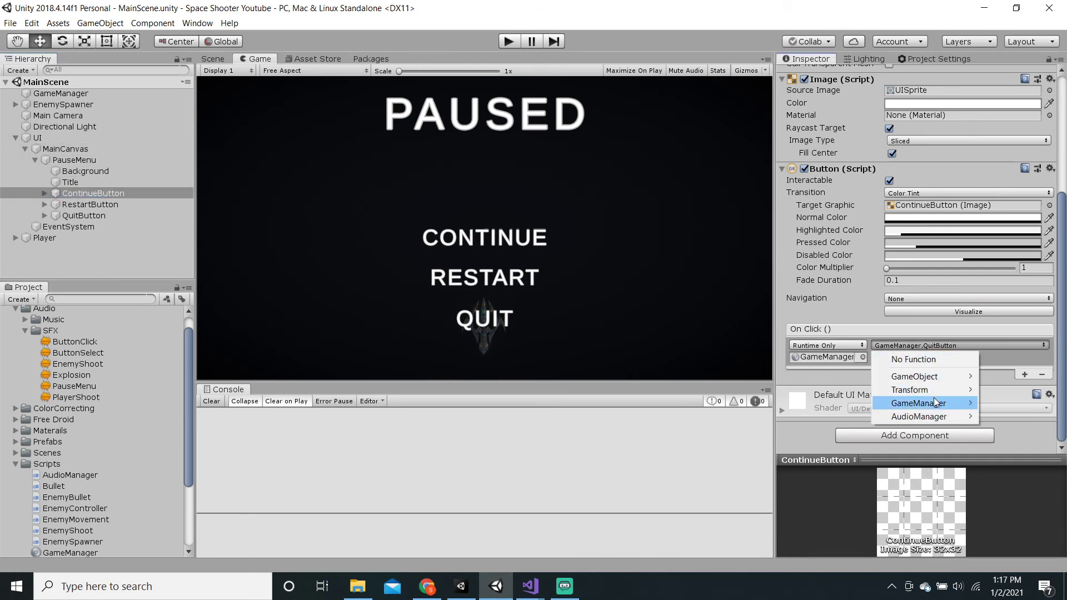
pyautogui.moveTo(937, 405)
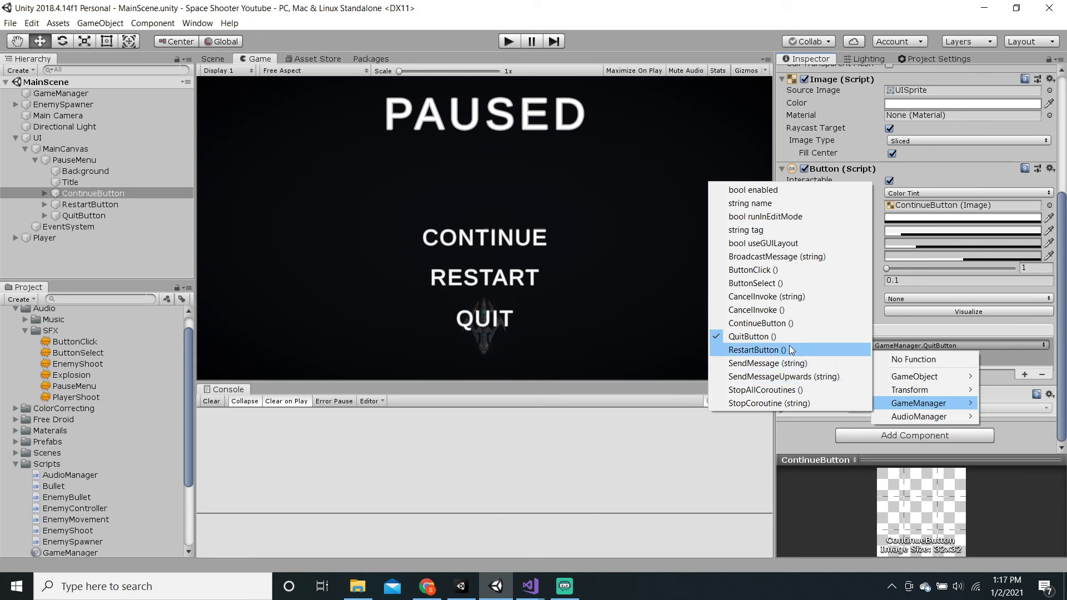
pyautogui.click(785, 325)
# Set RestartButton's On Click function to GameManager > RestartButton() and save the scene
pyautogui.click(90, 204)
pyautogui.hotkey('ctrl', 's')
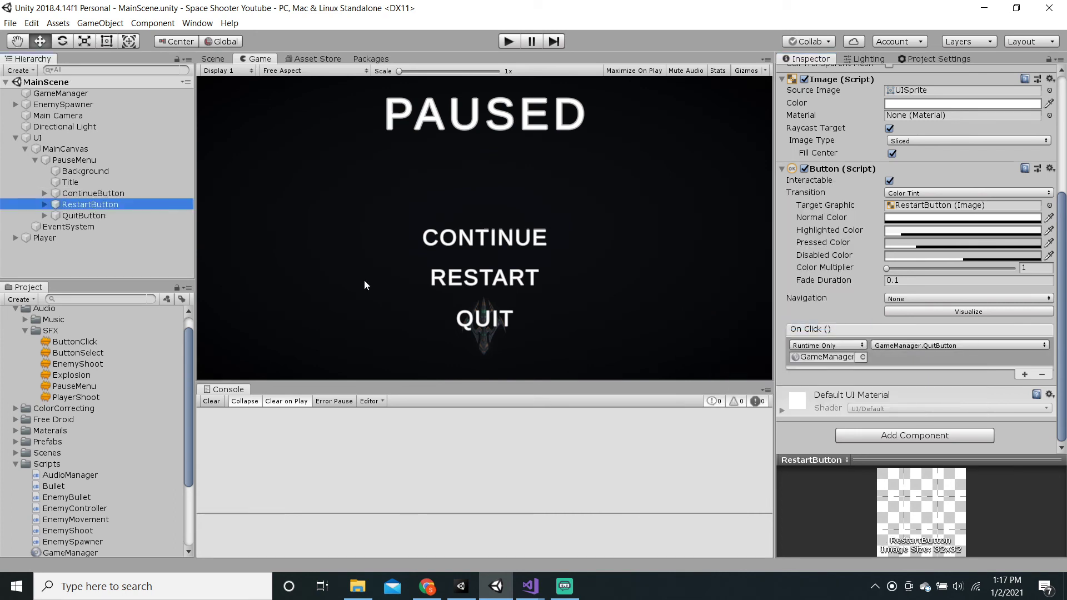
pyautogui.click(889, 345)
pyautogui.moveTo(906, 413)
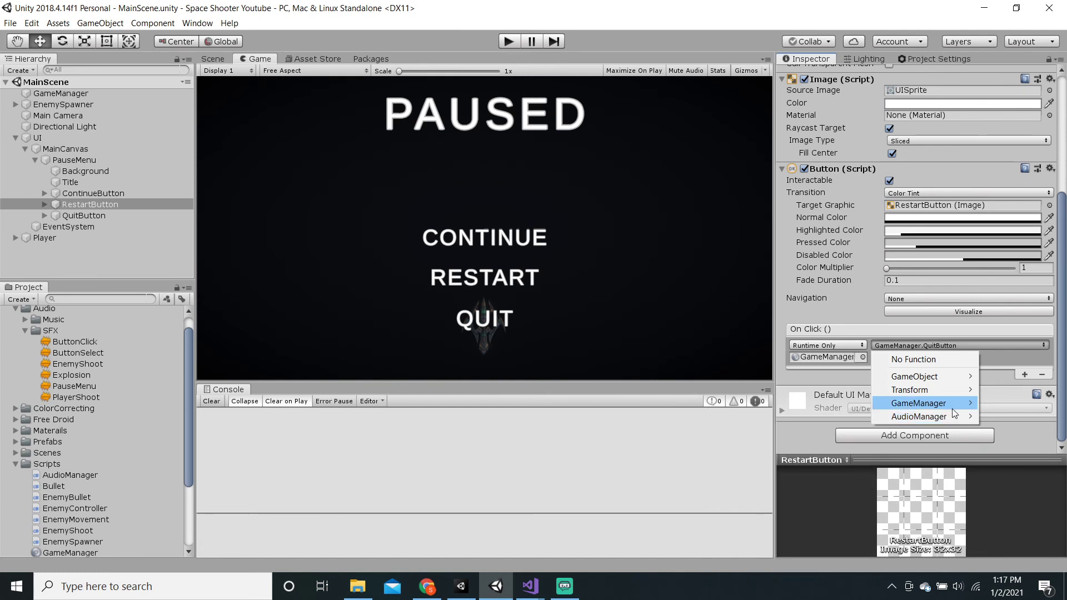
pyautogui.moveTo(952, 410)
pyautogui.click(788, 349)
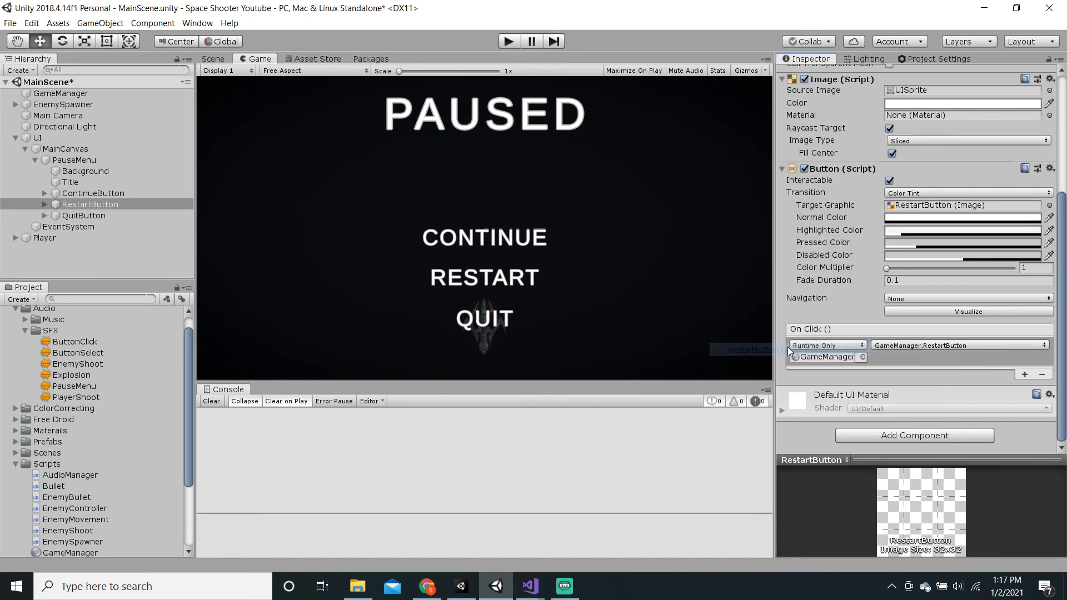
pyautogui.hotkey('ctrl', 's')
pyautogui.click(115, 192)
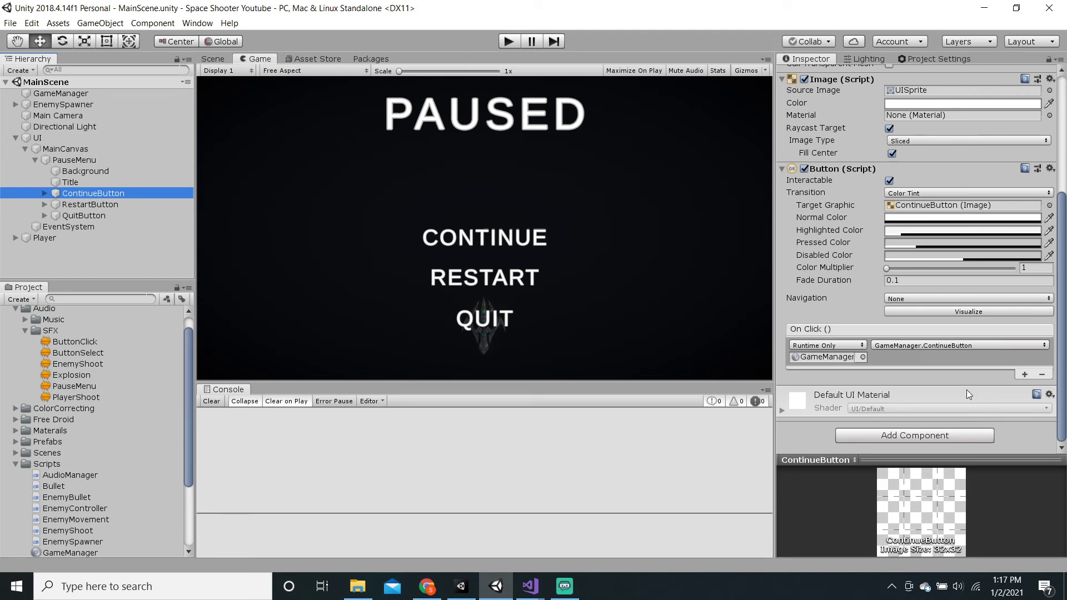
# Add an Event Trigger component to ContinueButton and save the scene
pyautogui.click(929, 438)
pyautogui.write('Even')
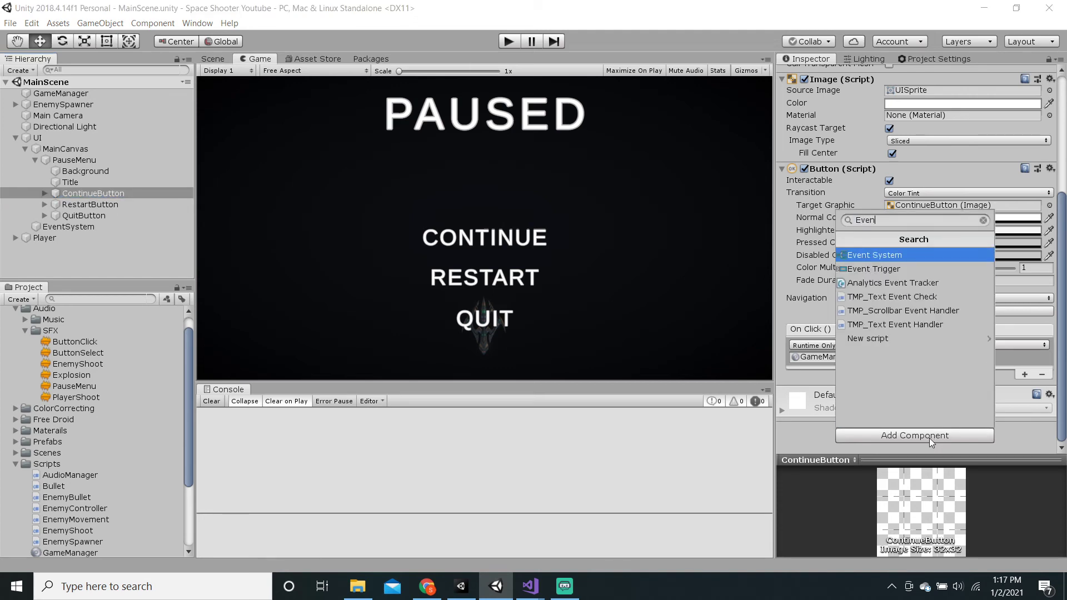
pyautogui.press('Down')
pyautogui.press('Return')
pyautogui.scroll(-1, 934, 400)
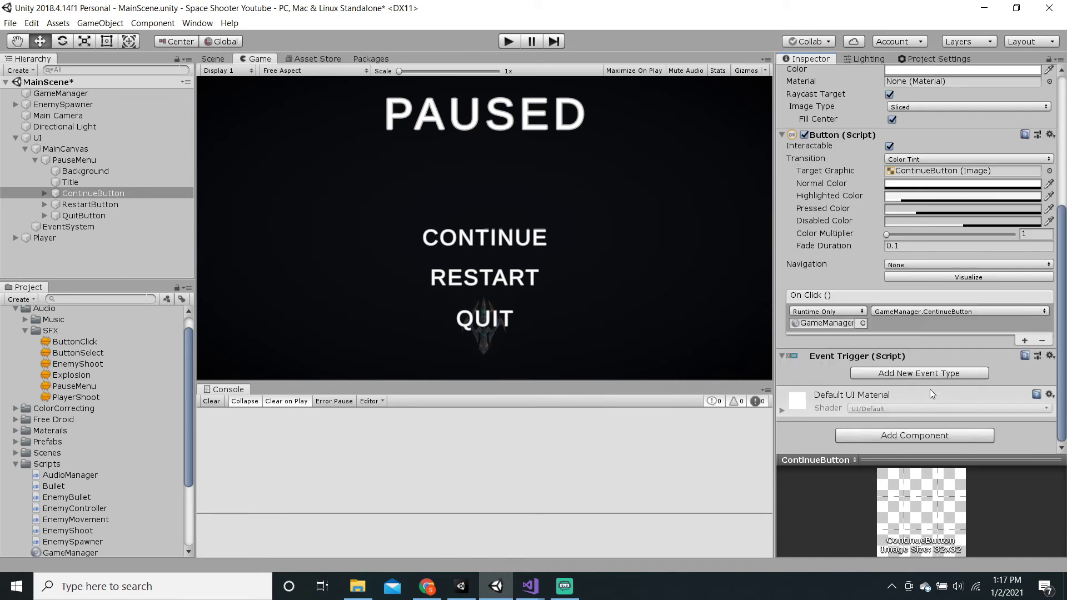
pyautogui.hotkey('ctrl', 's')
# Add a Pointer Enter event calling GameManager > ButtonSelect(), save, and add a second listener
pyautogui.click(931, 375)
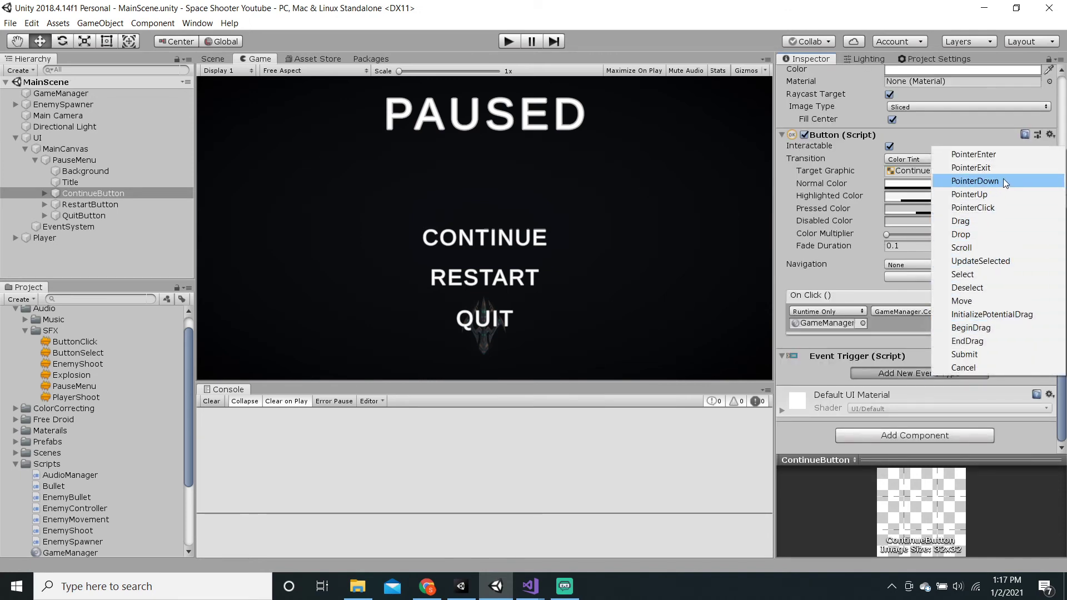
pyautogui.click(1008, 157)
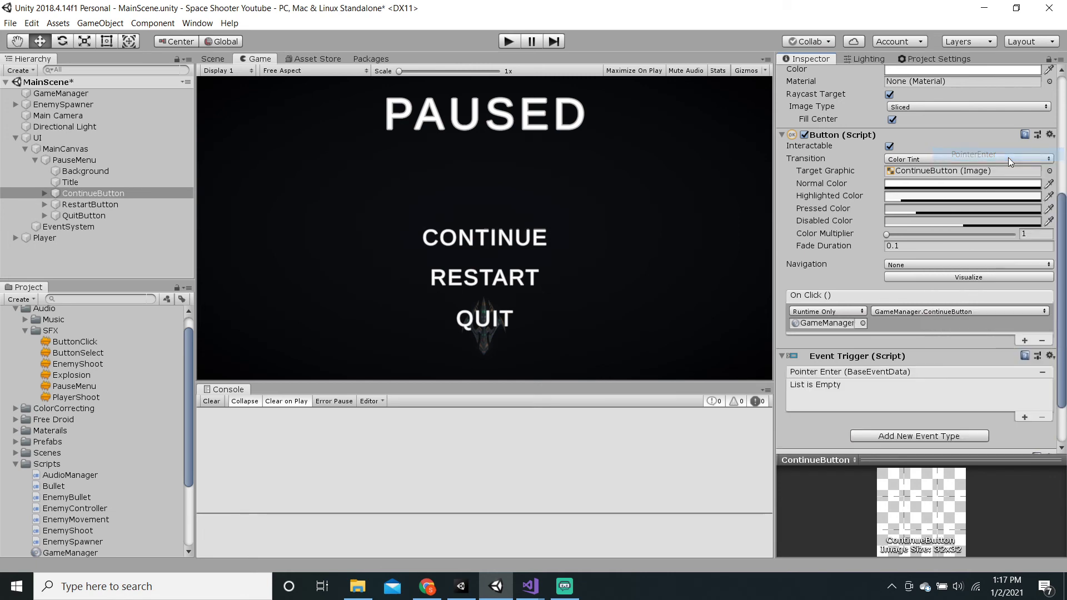
pyautogui.scroll(-2, 1020, 385)
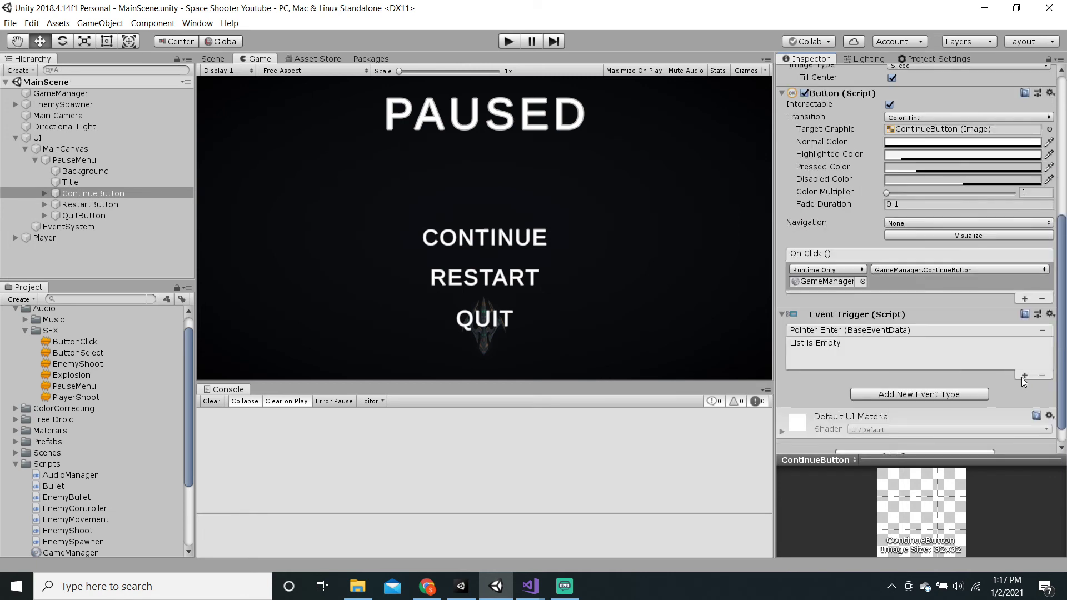
pyautogui.click(1024, 375)
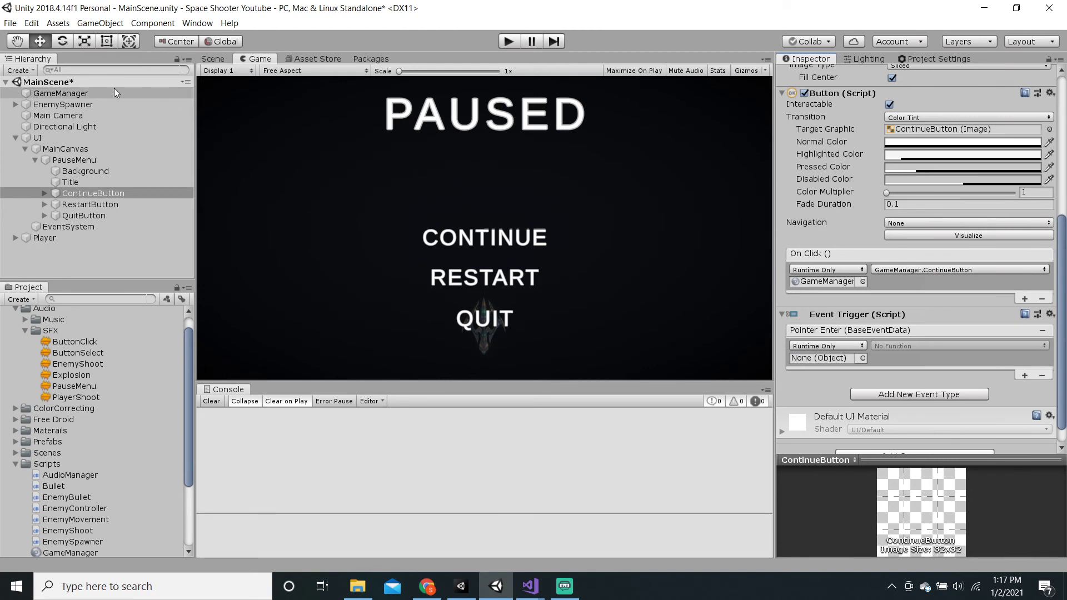
pyautogui.moveTo(117, 93); pyautogui.dragTo(823, 362)
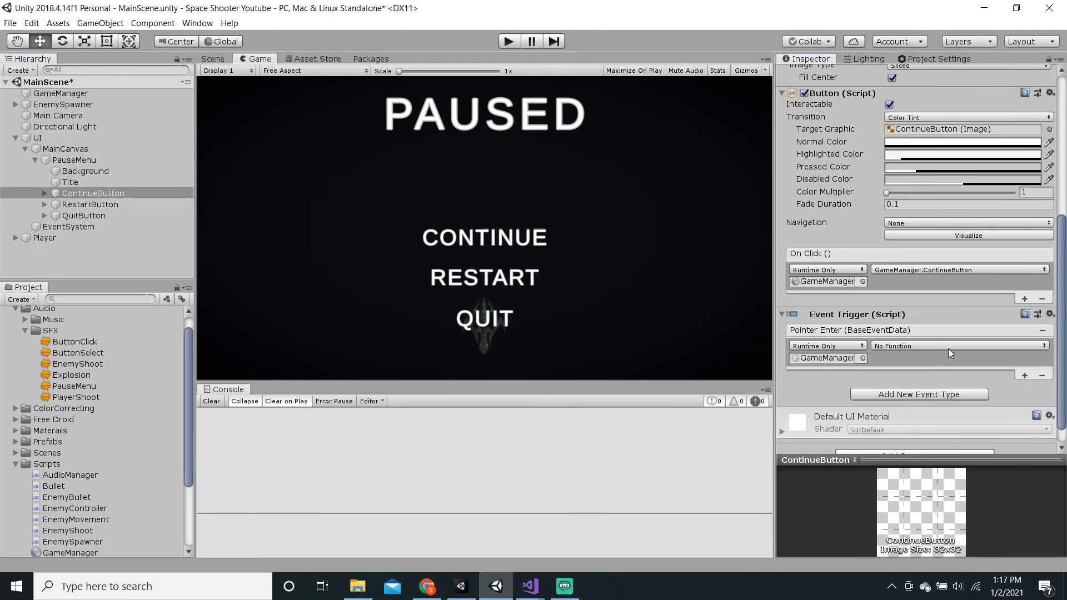
pyautogui.click(923, 348)
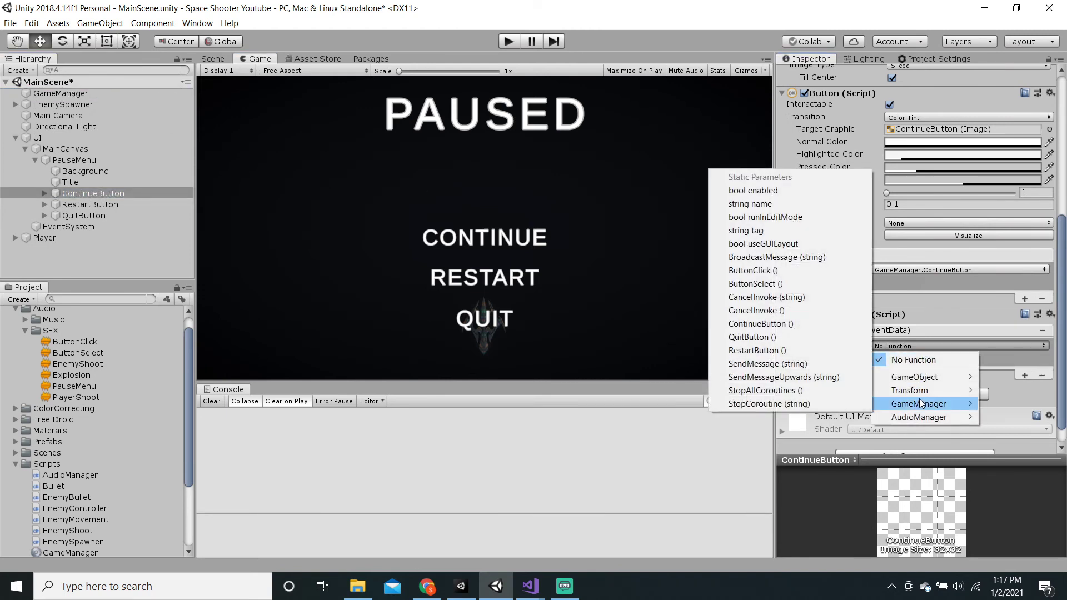
pyautogui.click(769, 271)
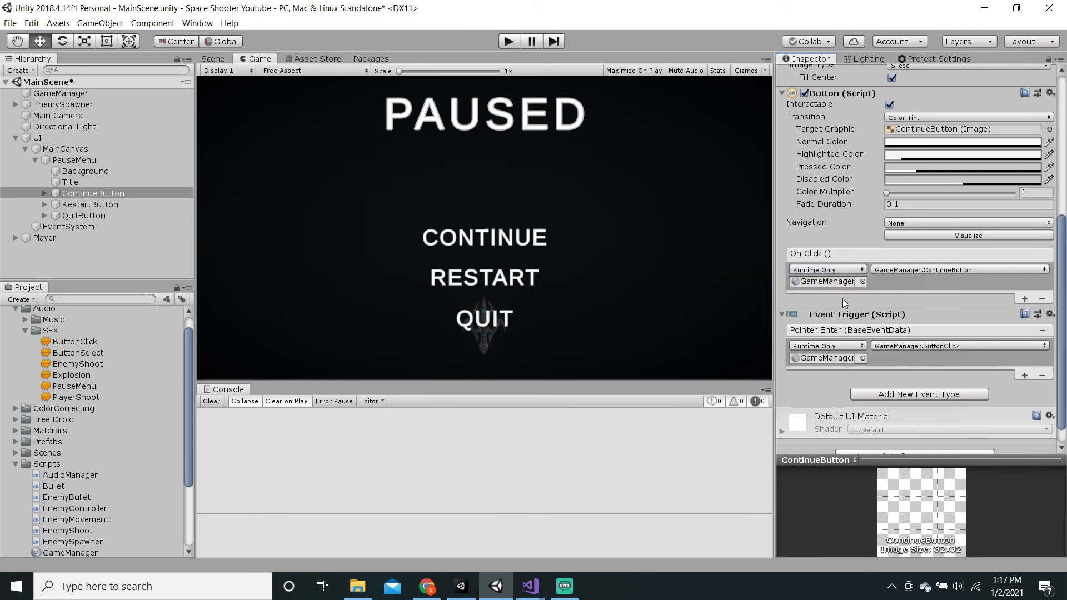
pyautogui.click(921, 345)
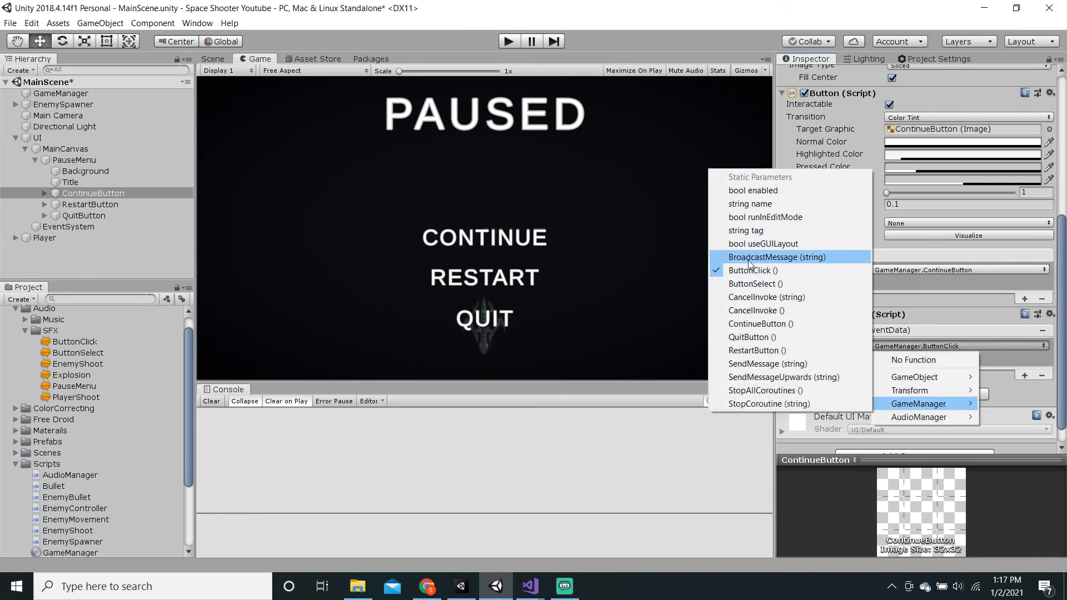
pyautogui.click(768, 284)
pyautogui.hotkey('ctrl', 's')
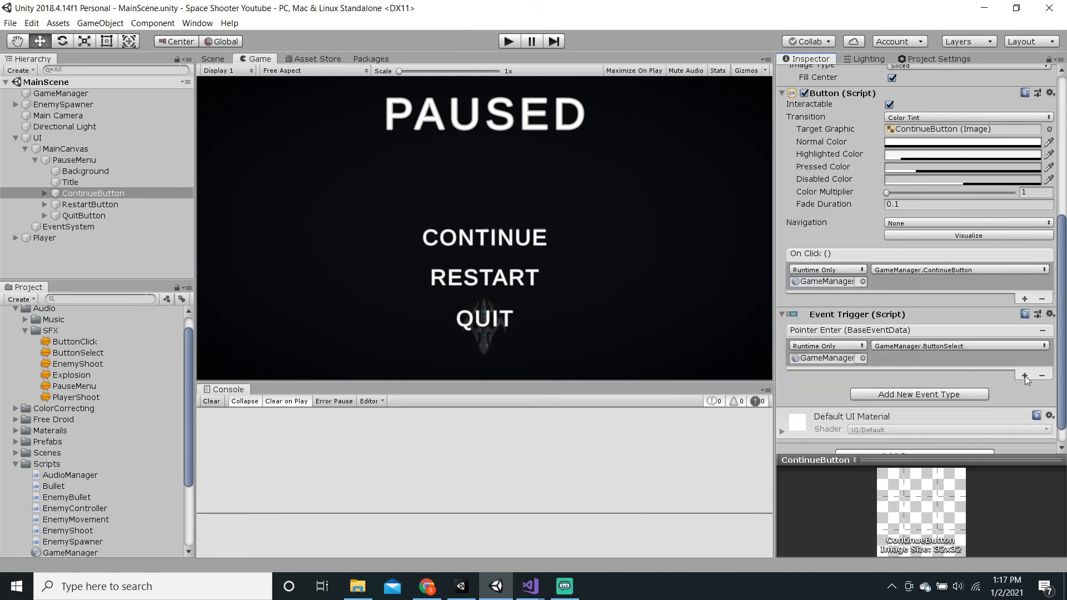
pyautogui.click(1024, 376)
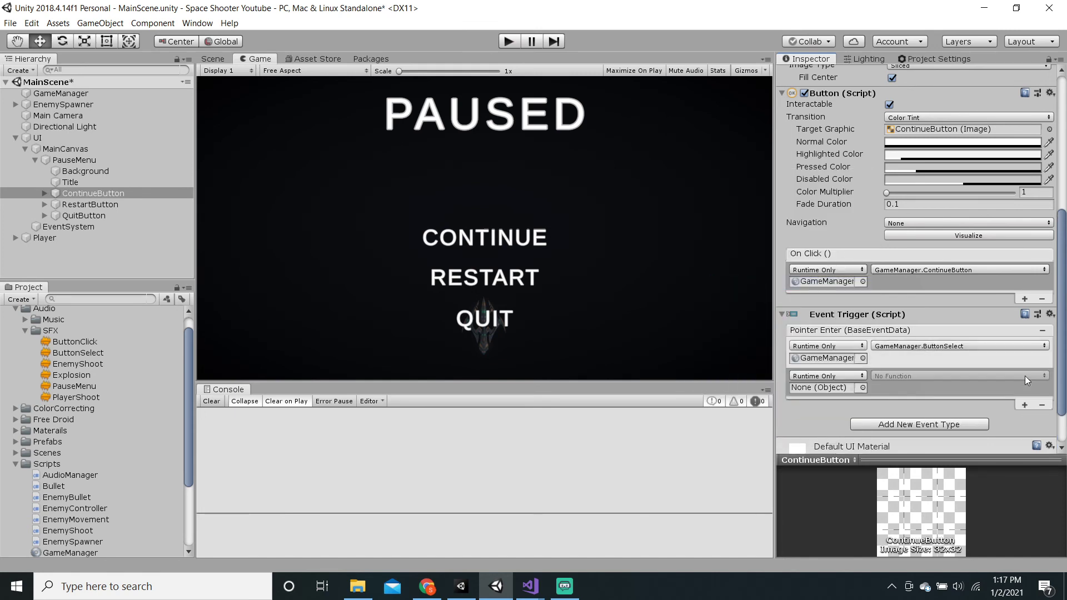
# Set the second Pointer Enter callback to Runtime Only with GameManager as its target
pyautogui.click(849, 376)
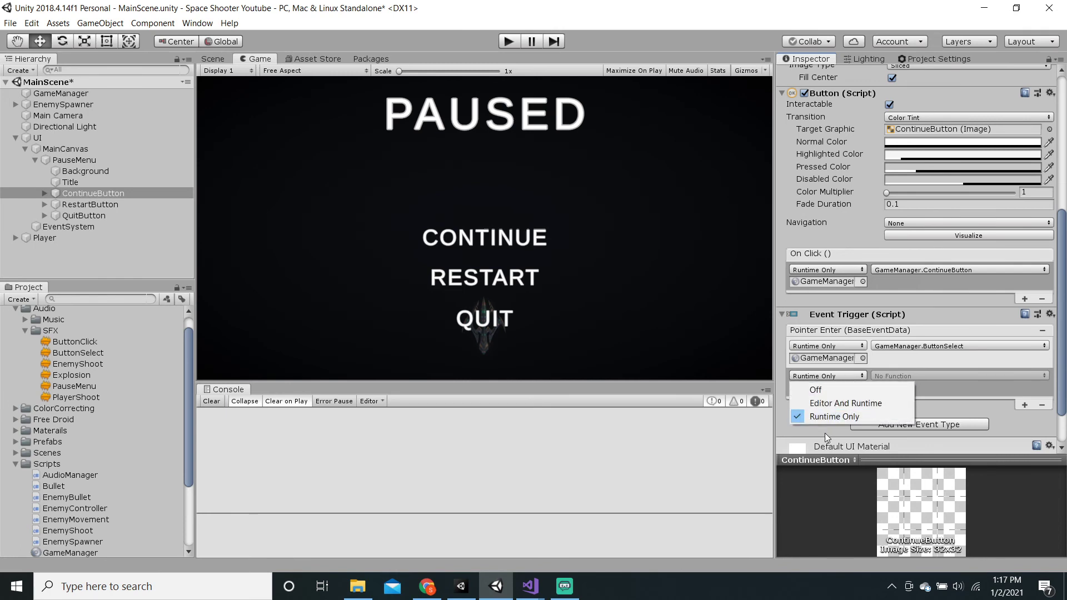
pyautogui.click(824, 418)
pyautogui.moveTo(53, 94); pyautogui.dragTo(820, 392)
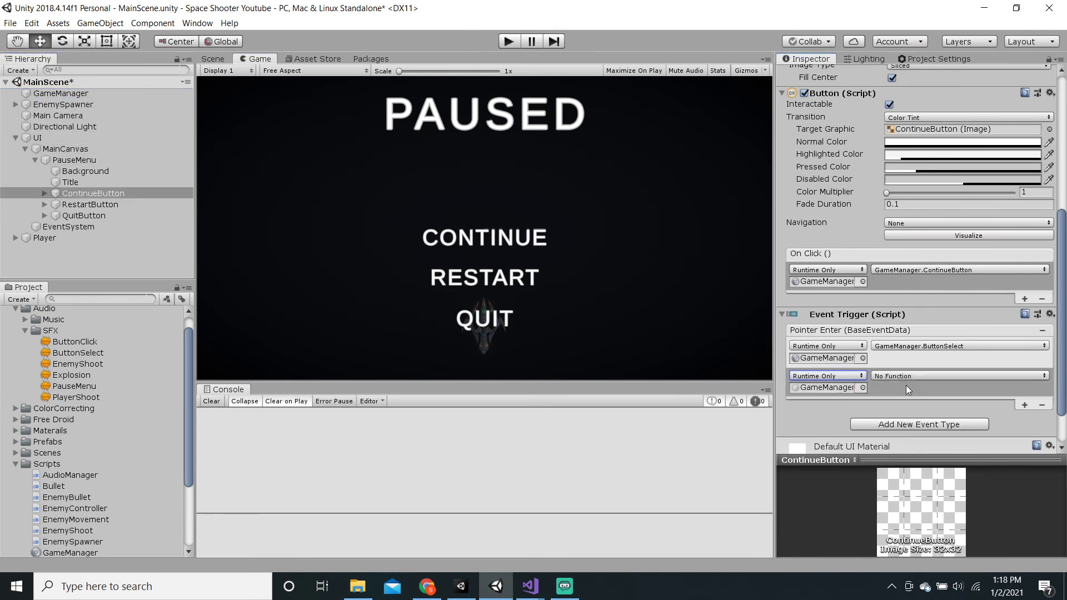
# Remove the extra Pointer Enter callback and add a Pointer Click event to the trigger
pyautogui.click(852, 317)
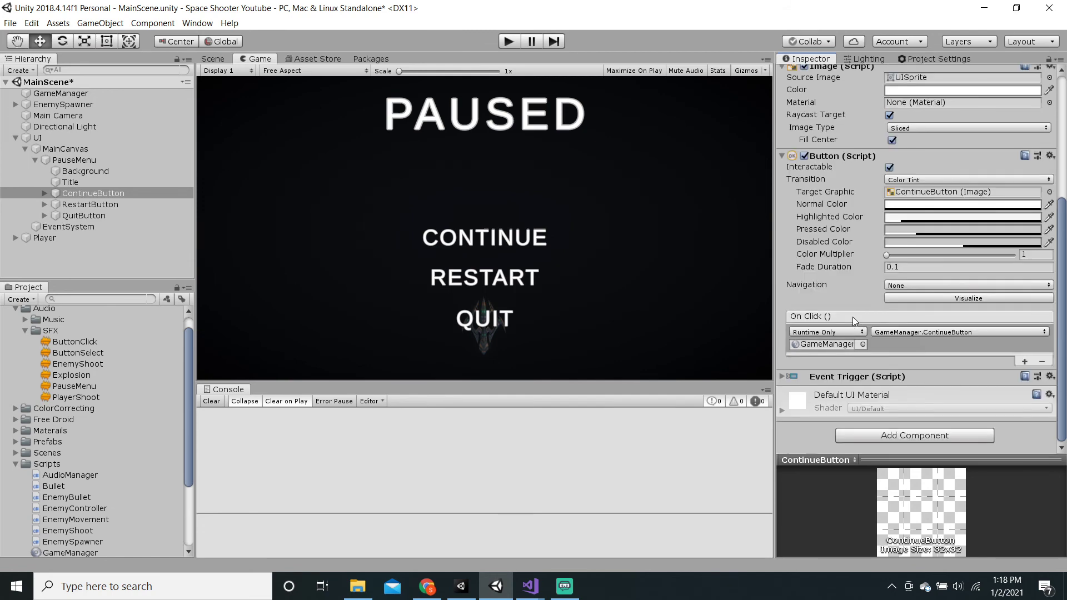
pyautogui.click(782, 377)
pyautogui.scroll(-5, 899, 361)
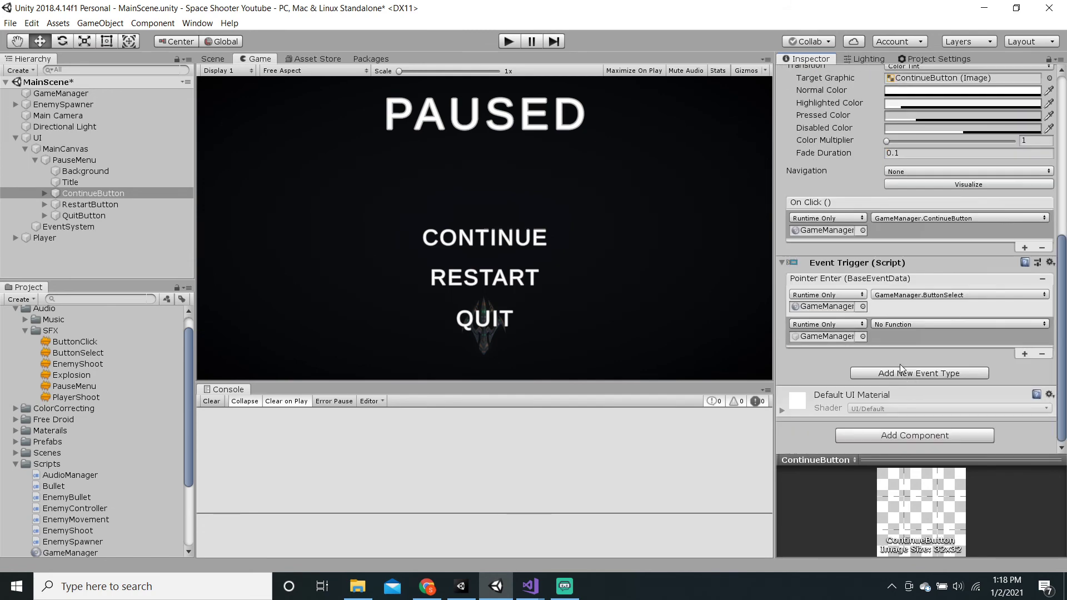
pyautogui.click(898, 324)
pyautogui.click(942, 352)
pyautogui.click(981, 336)
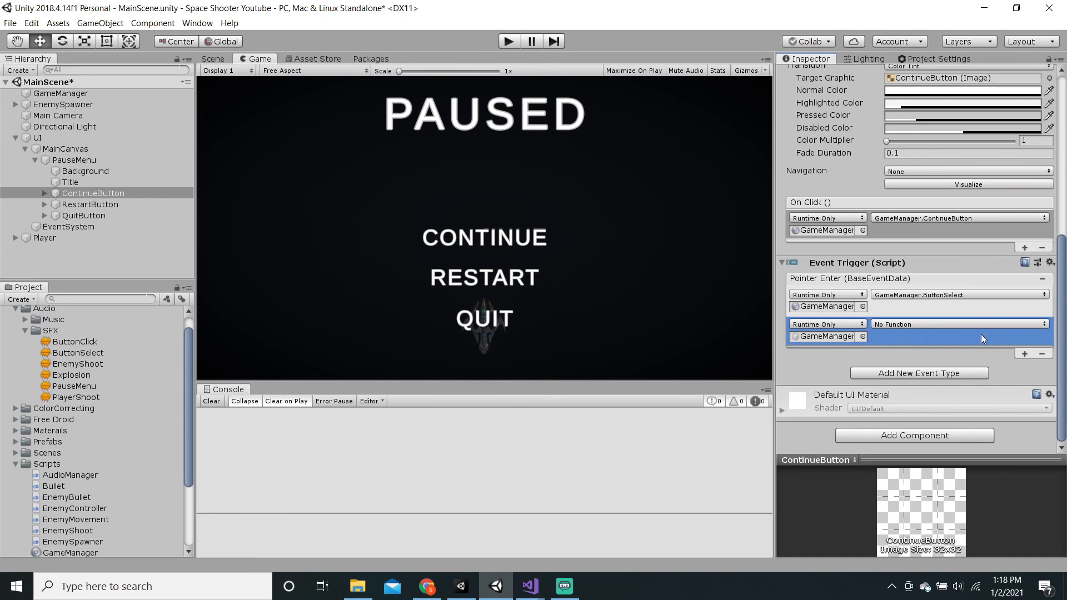
pyautogui.click(1042, 354)
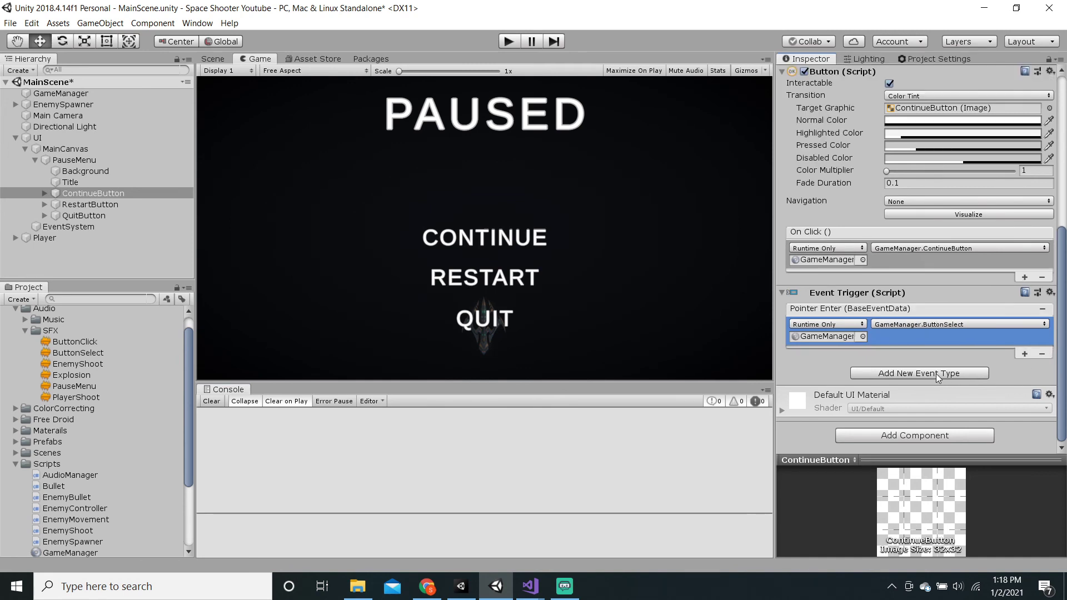
pyautogui.click(936, 374)
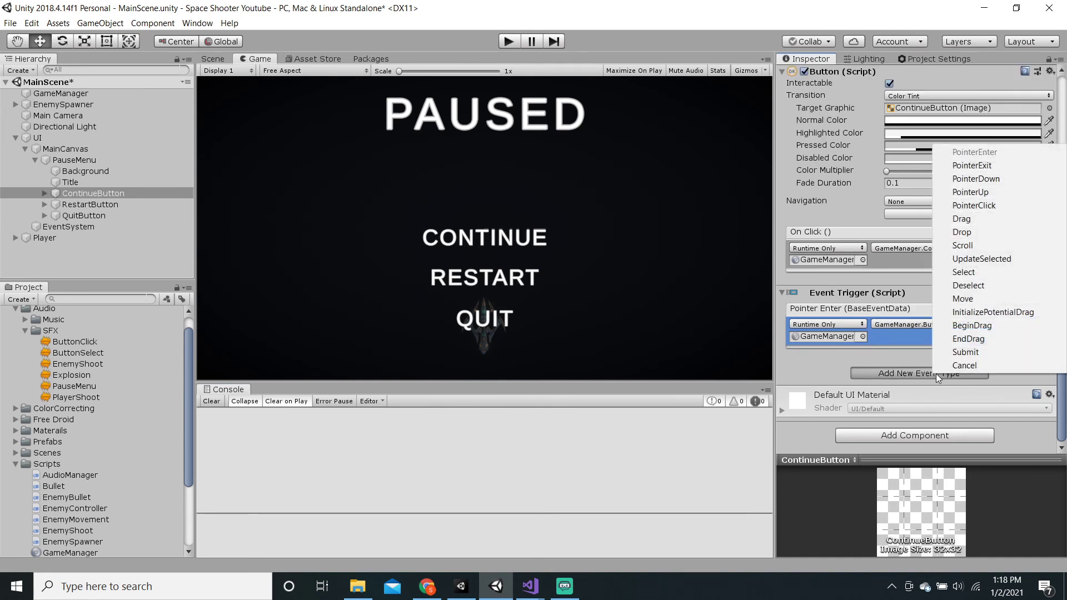
pyautogui.click(998, 206)
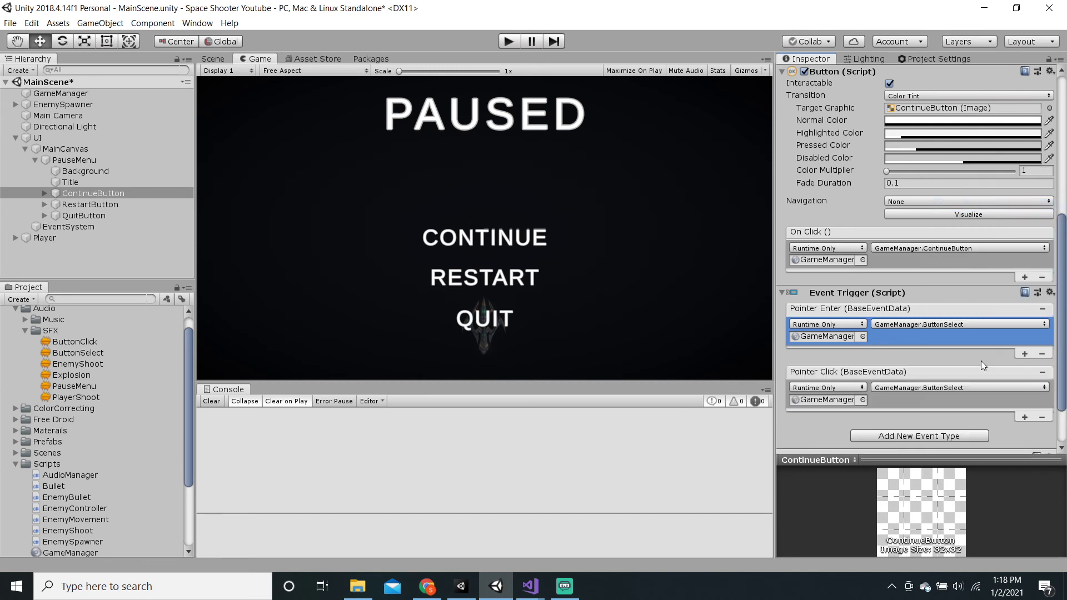
# Save, set ContinueButton's Pointer Click to GameManager > ButtonClick(), then select RestartButton
pyautogui.scroll(-3, 981, 360)
pyautogui.hotkey('ctrl', 's')
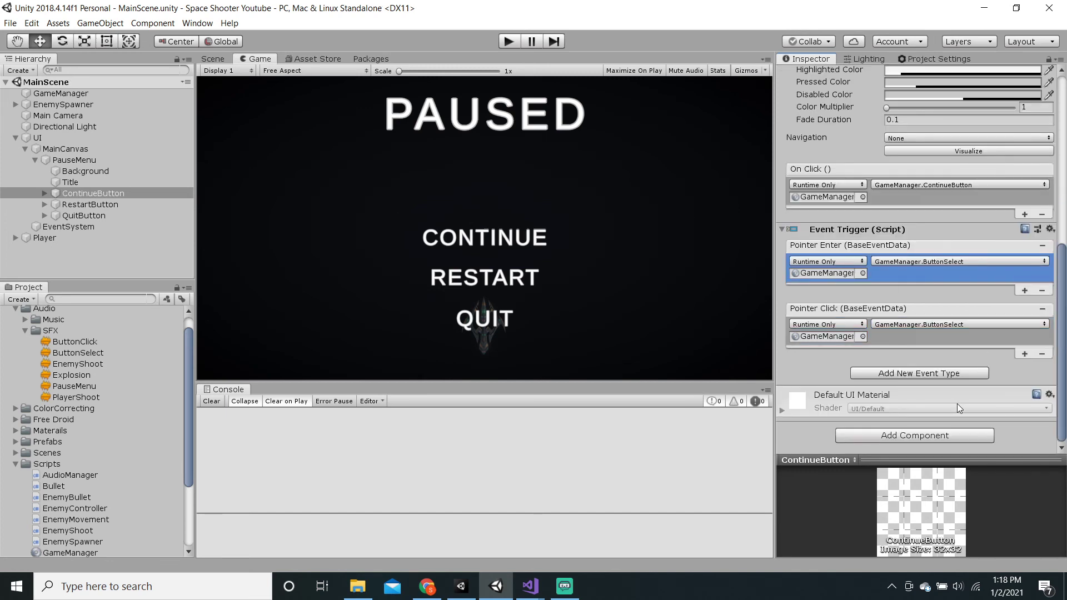
pyautogui.click(931, 325)
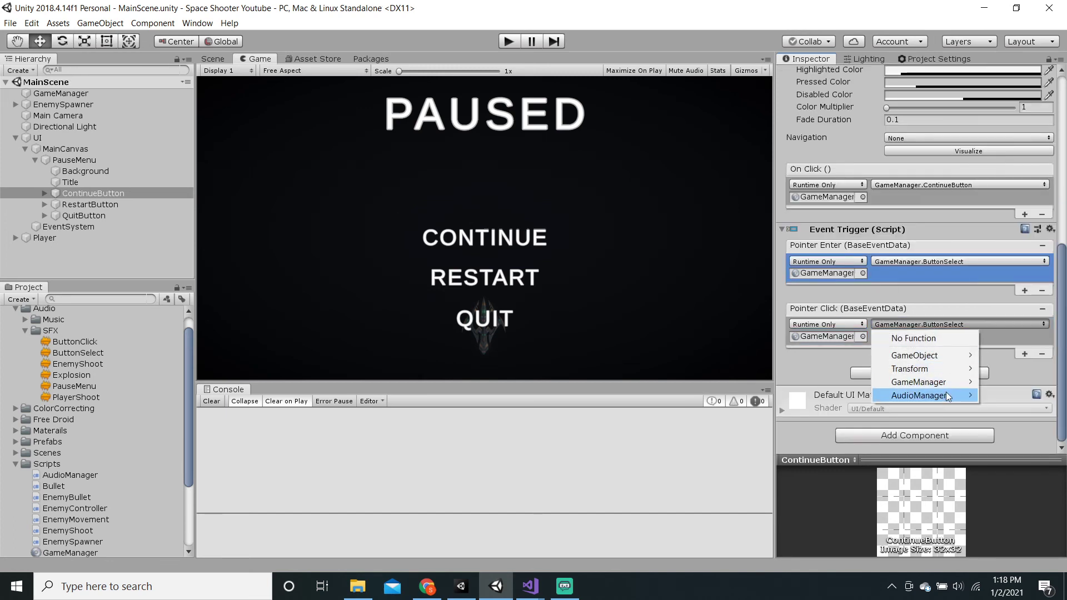
pyautogui.moveTo(939, 381)
pyautogui.click(764, 249)
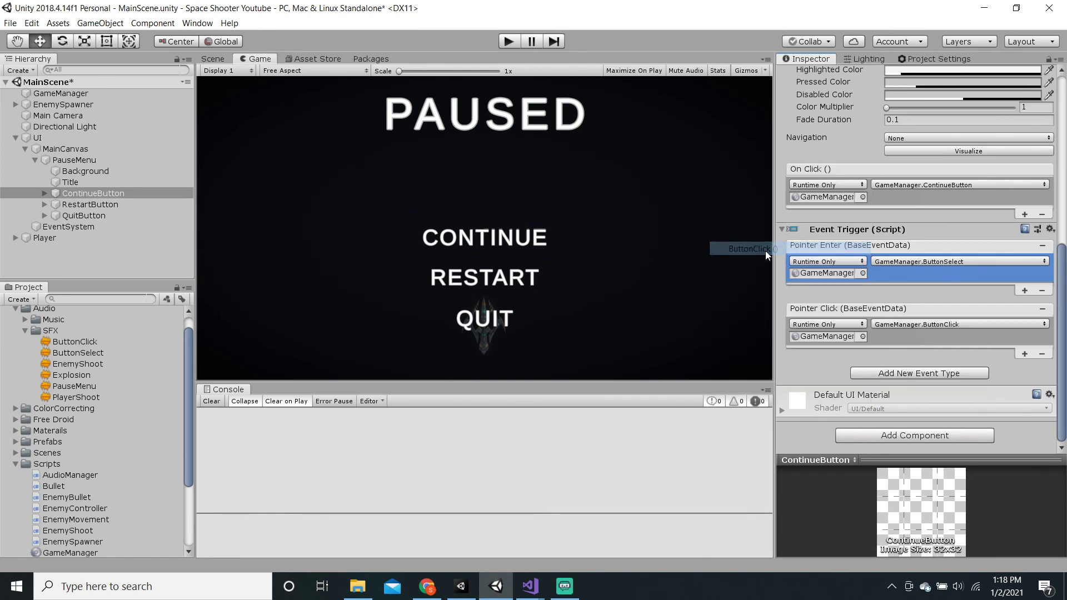
pyautogui.click(105, 205)
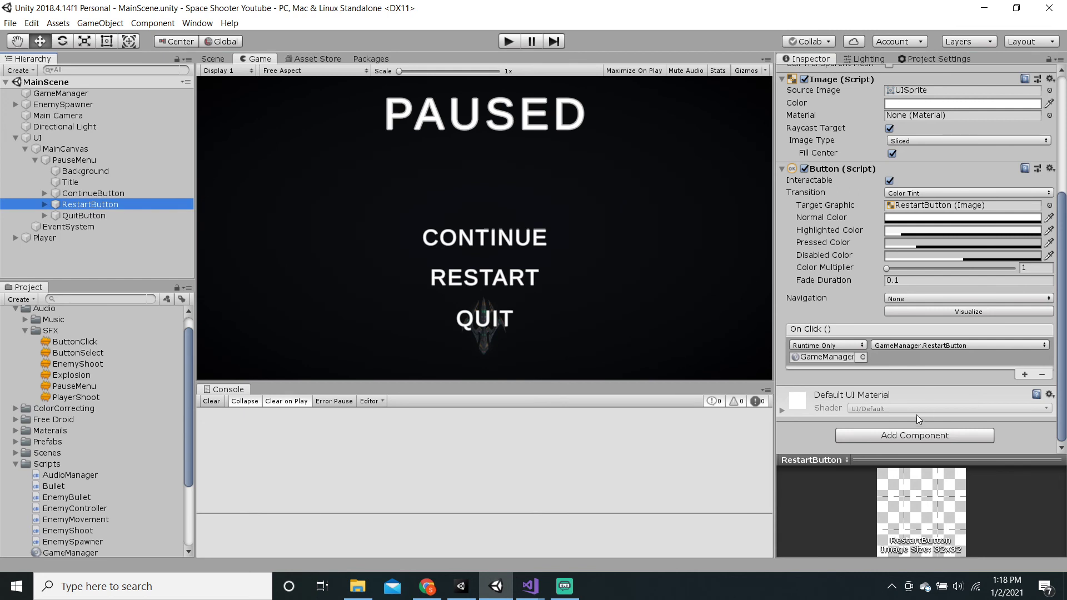
# Add an Event Trigger to RestartButton with Pointer Enter and Pointer Click events targeting GameManager
pyautogui.click(918, 435)
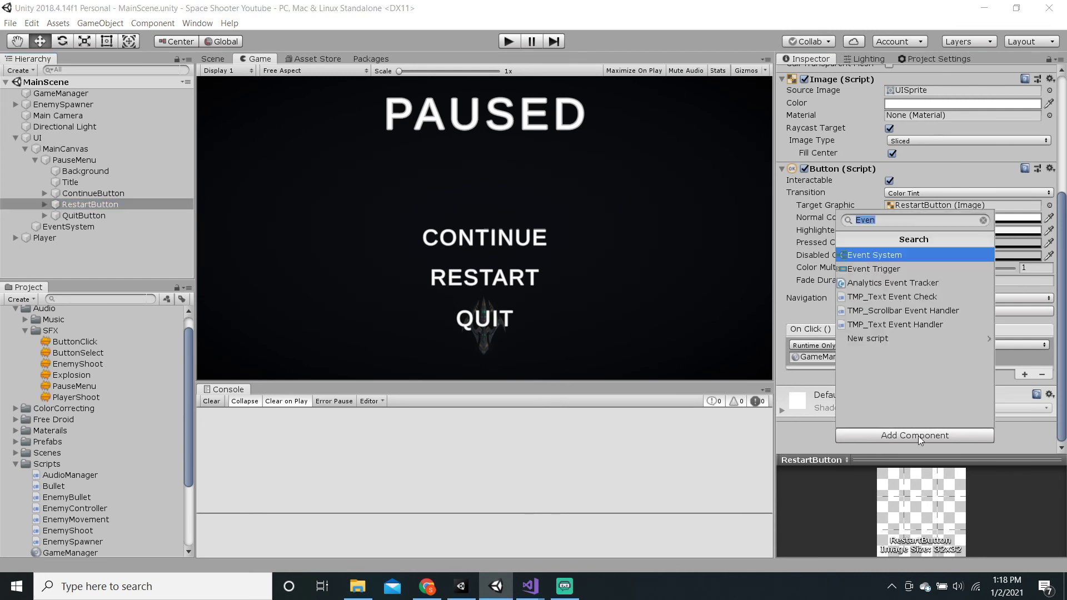
pyautogui.click(875, 265)
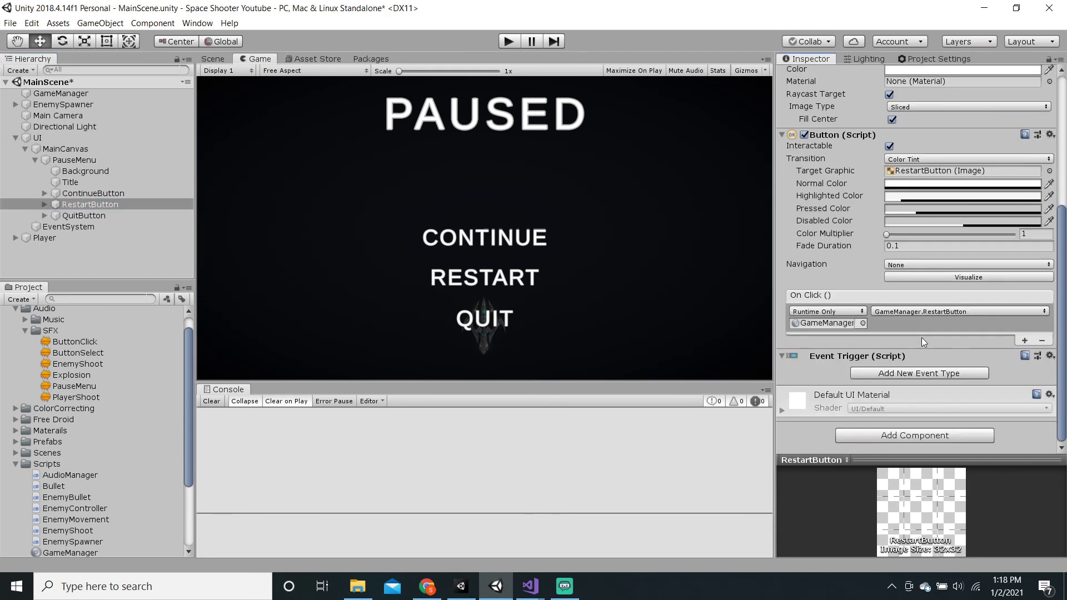
pyautogui.click(929, 372)
pyautogui.click(974, 150)
pyautogui.scroll(-3, 1008, 371)
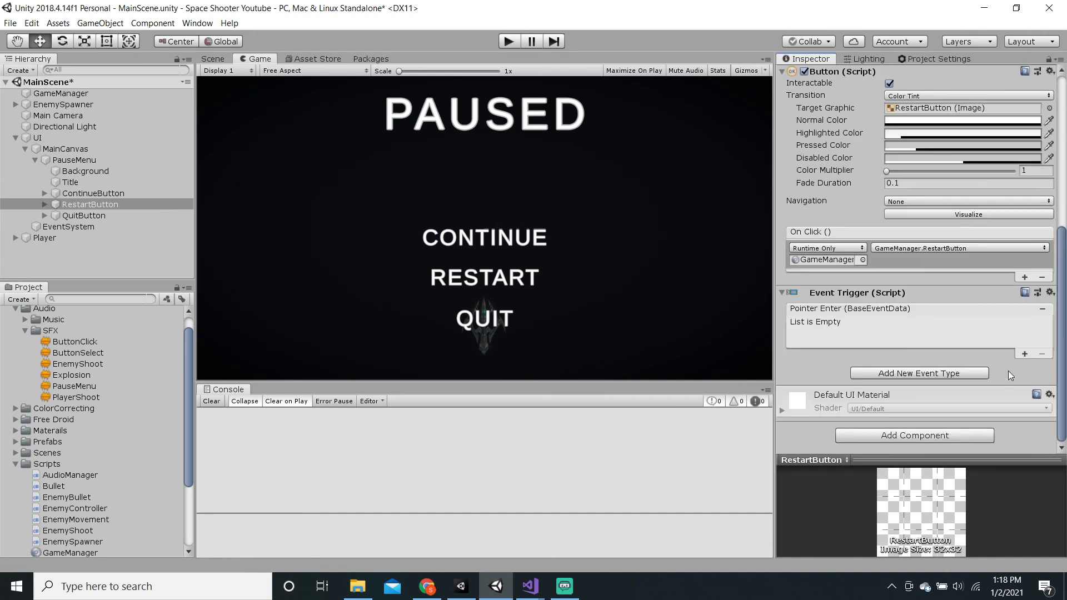
pyautogui.click(962, 372)
pyautogui.click(975, 192)
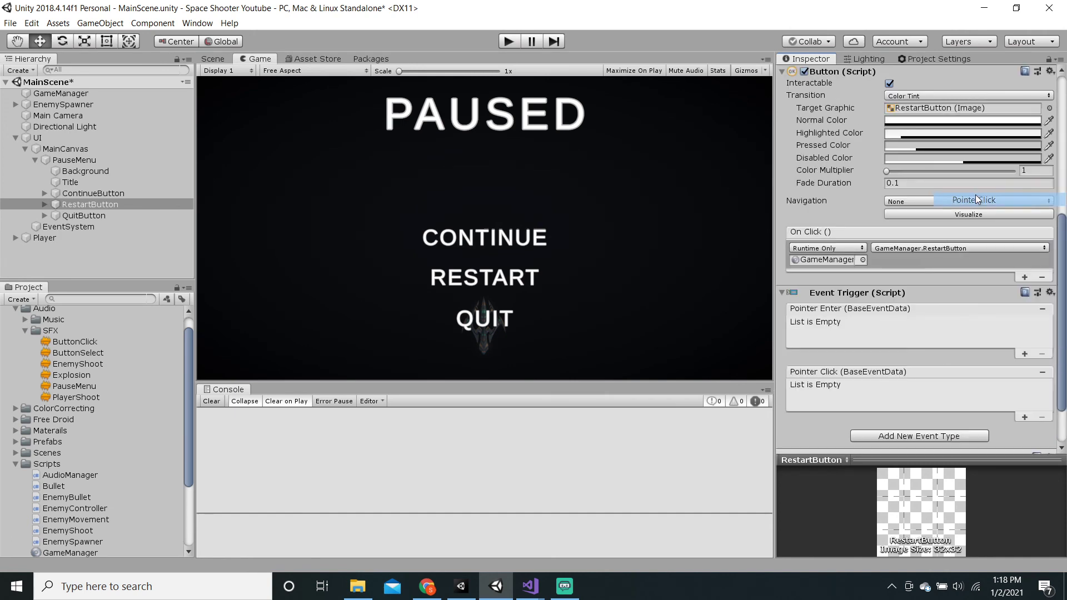
pyautogui.click(1024, 354)
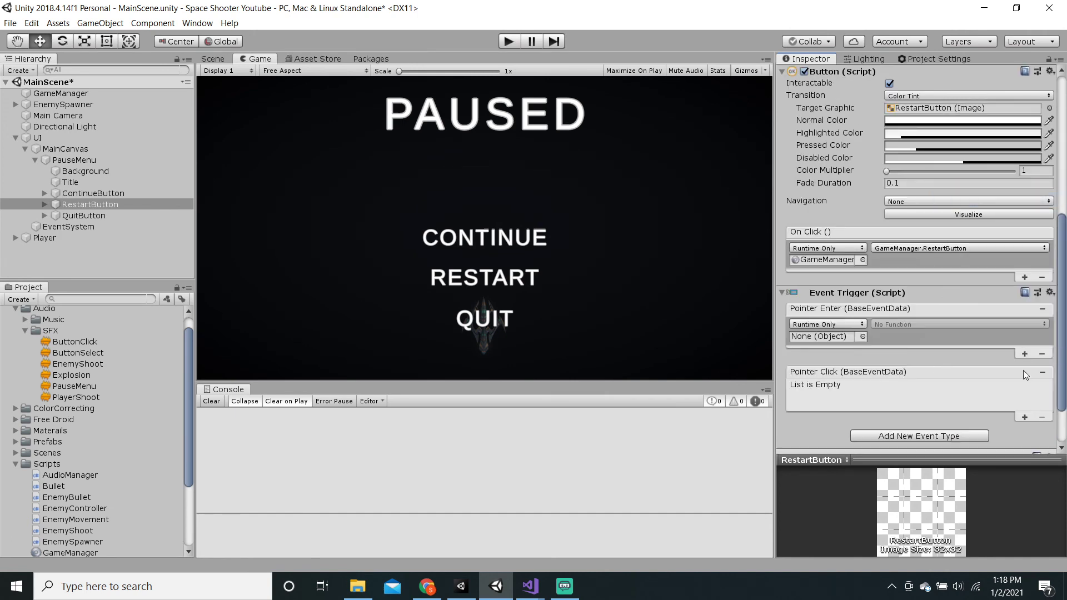
pyautogui.click(1024, 416)
pyautogui.moveTo(60, 93); pyautogui.dragTo(822, 336)
pyautogui.moveTo(60, 93); pyautogui.dragTo(824, 408)
# Set Pointer Enter to GameManager > ButtonSelect() and Pointer Click to GameManager > ButtonClick()
pyautogui.click(912, 323)
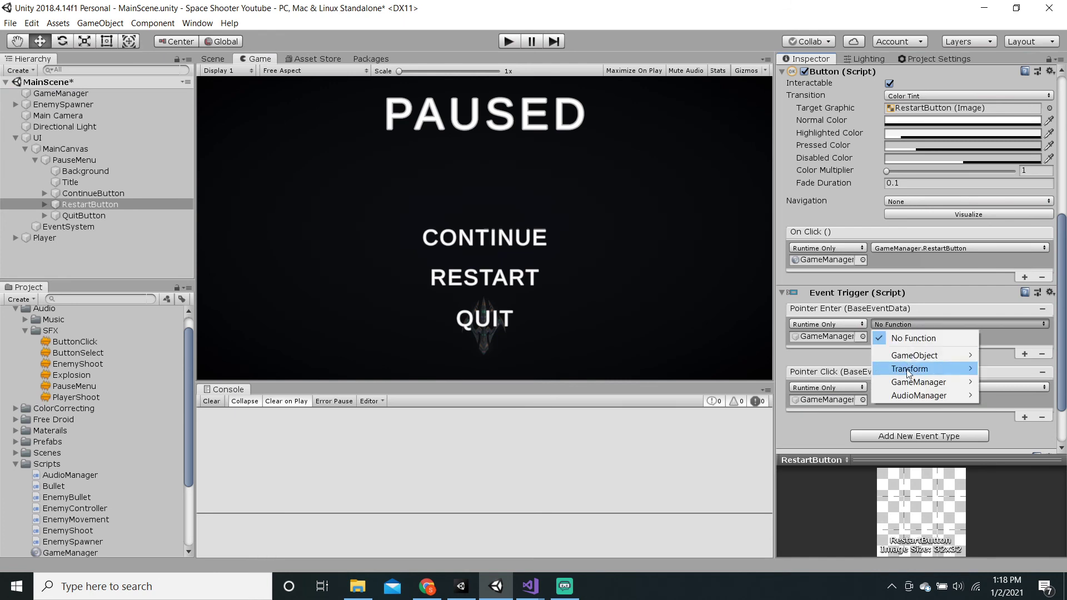
pyautogui.moveTo(918, 382)
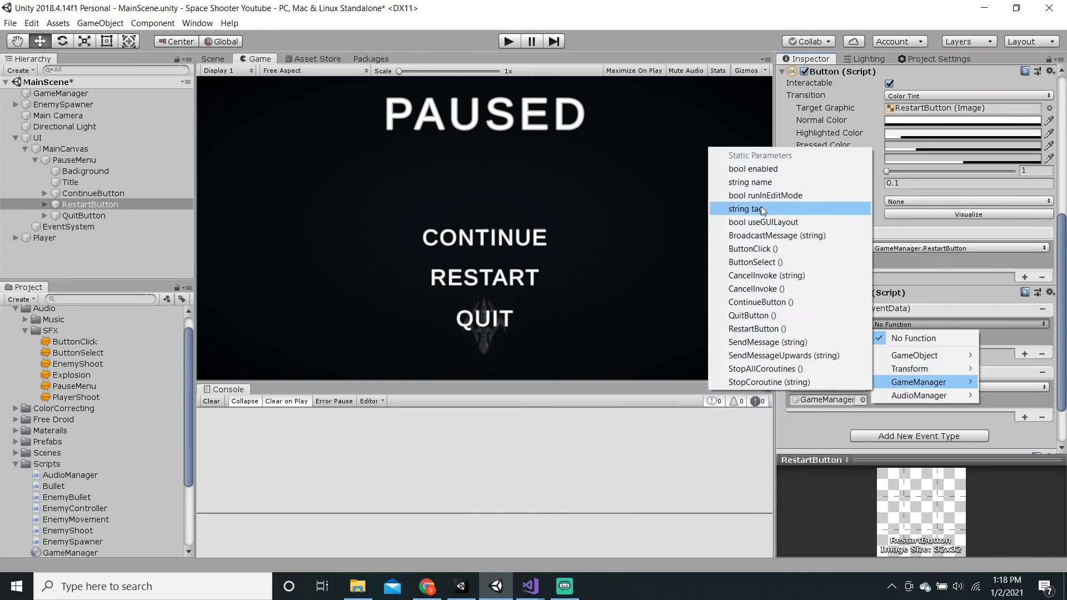
pyautogui.click(771, 249)
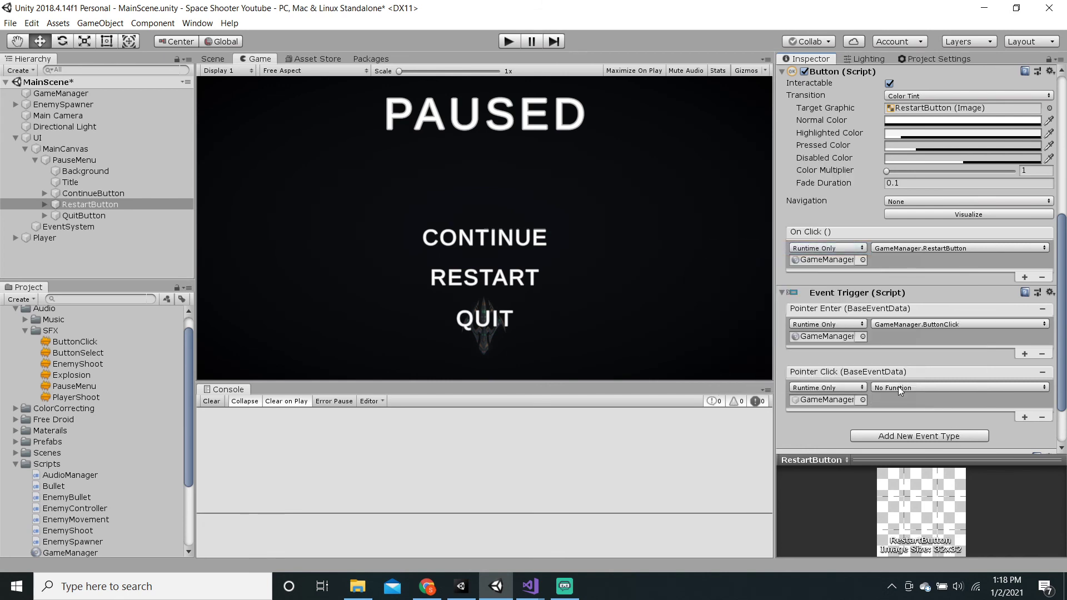
pyautogui.click(895, 387)
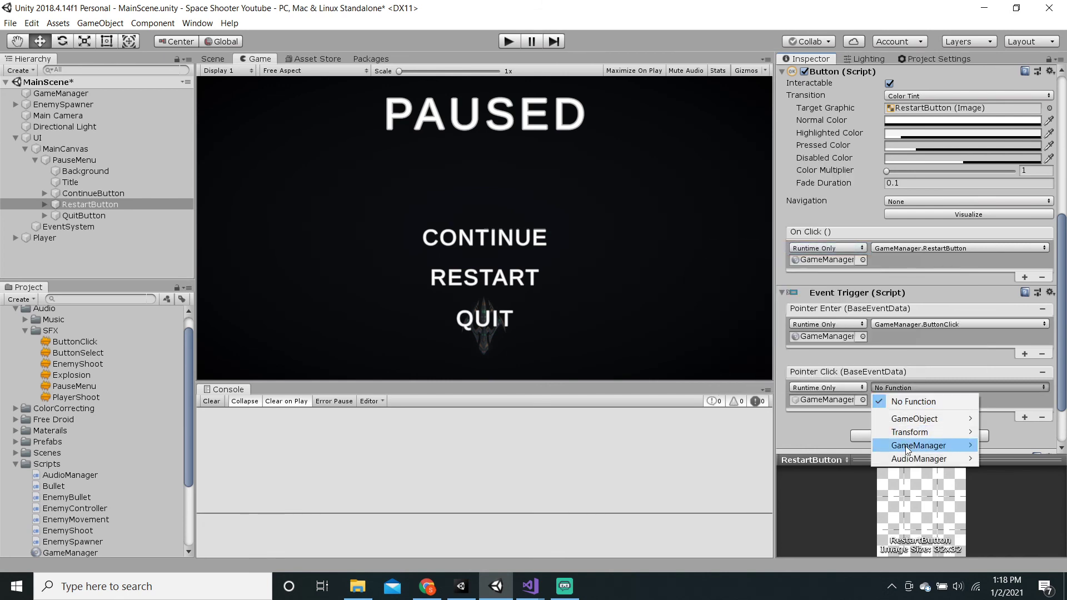
pyautogui.click(902, 325)
pyautogui.click(903, 325)
pyautogui.moveTo(919, 395)
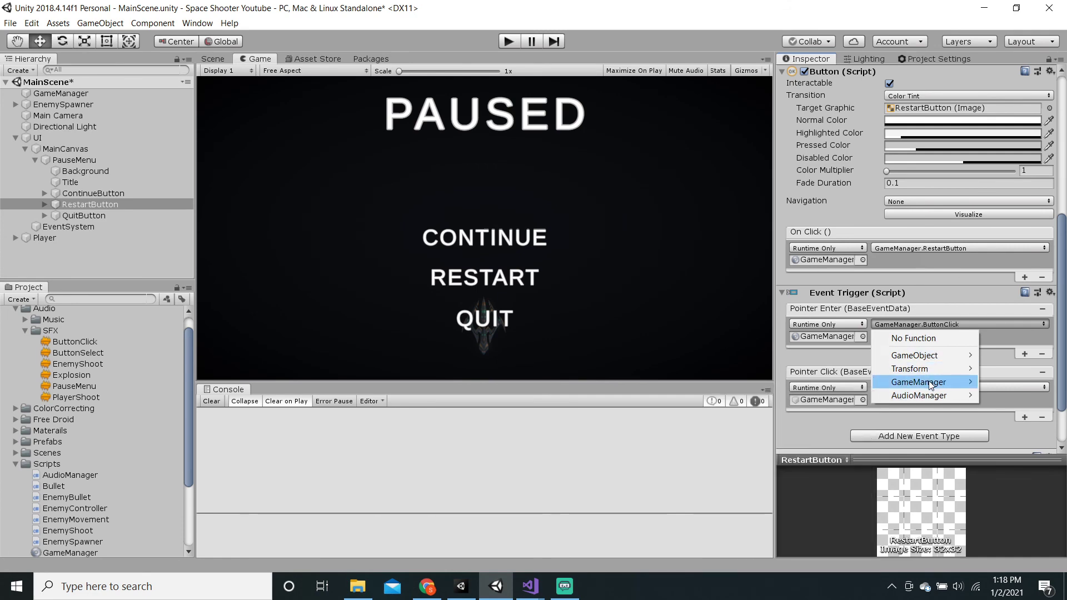
pyautogui.click(771, 264)
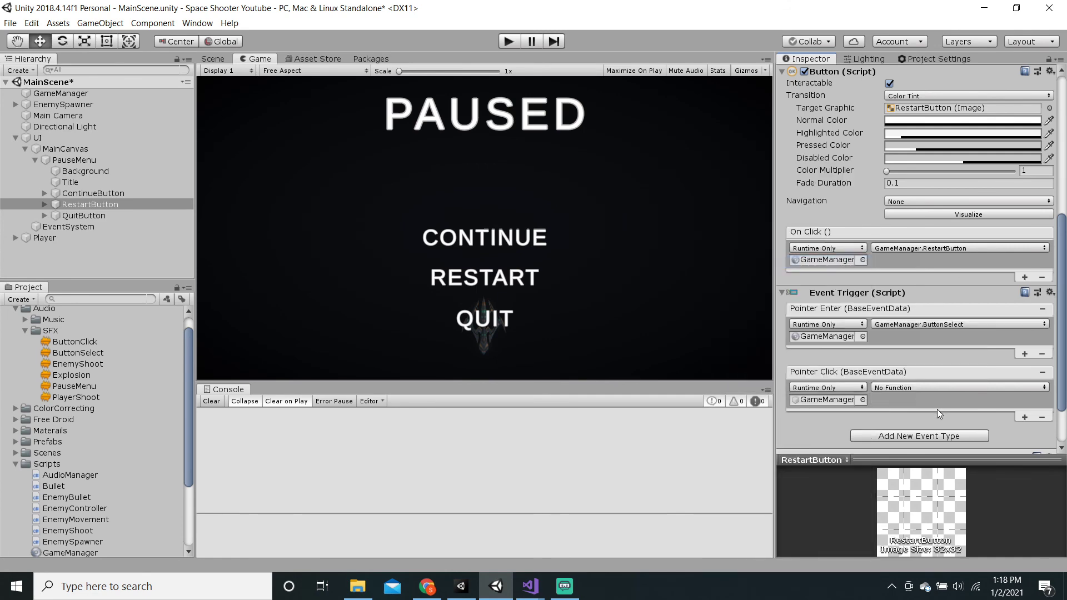
pyautogui.click(911, 389)
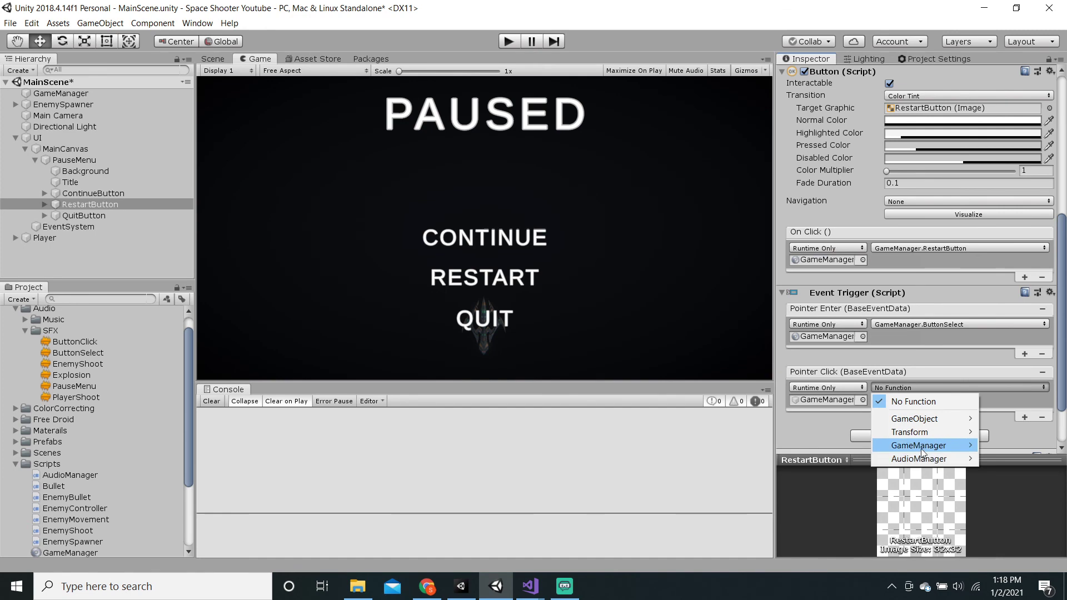
pyautogui.moveTo(918, 445)
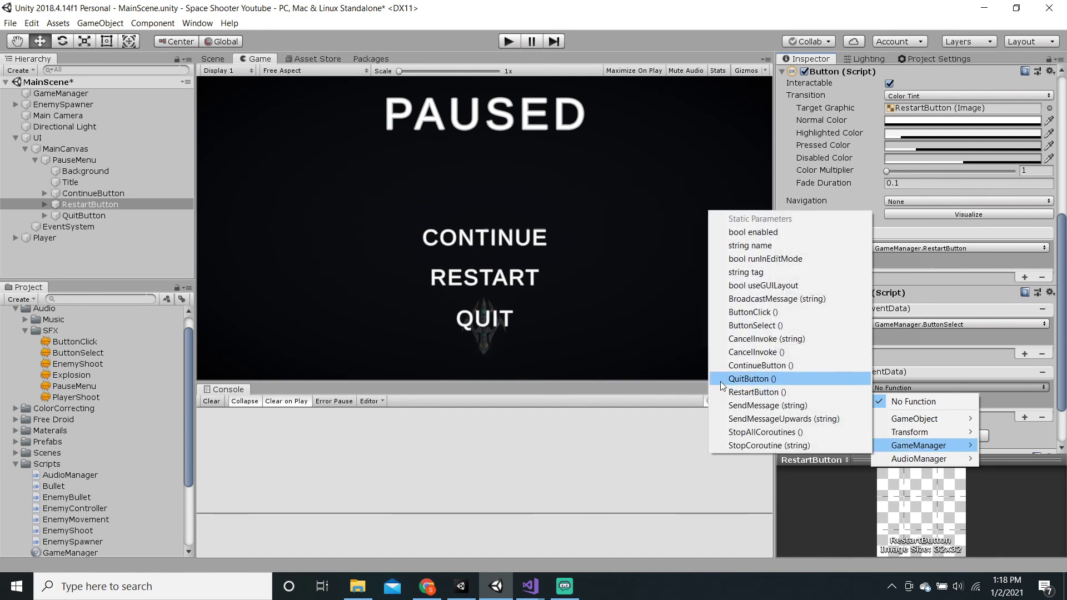
pyautogui.click(753, 312)
pyautogui.click(106, 217)
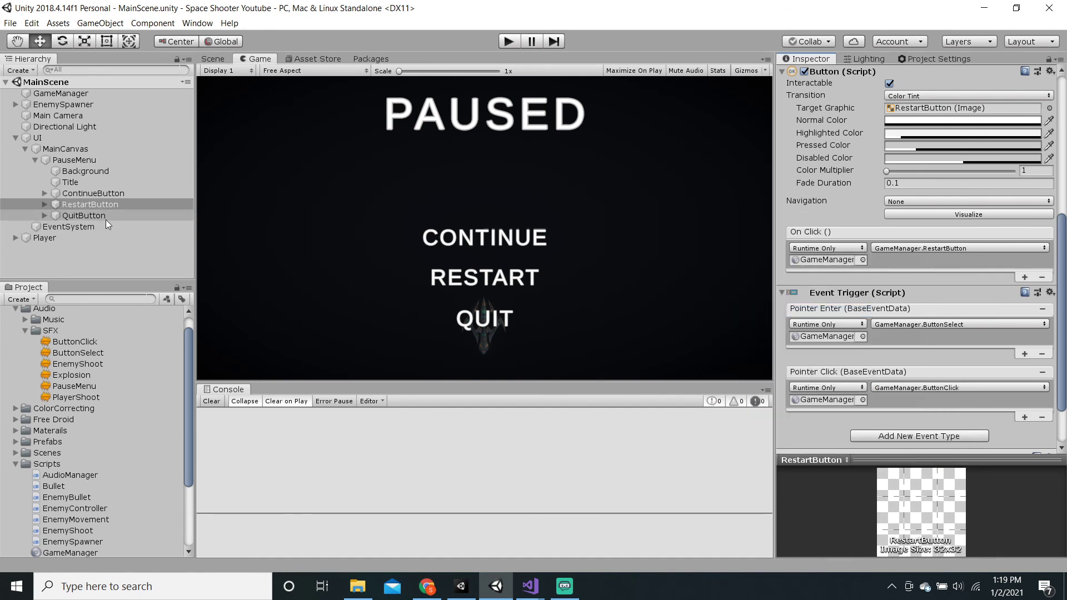
# Add an Event Trigger to QuitButton with Pointer Enter and Pointer Click events and a GameManager target
pyautogui.click(881, 437)
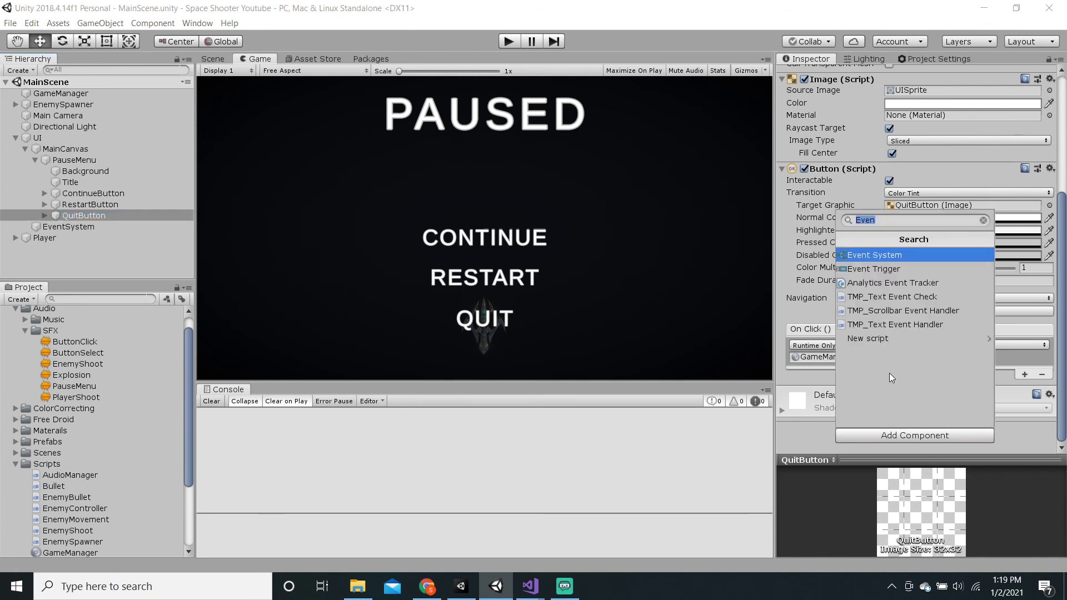
pyautogui.click(875, 258)
pyautogui.scroll(-1, 889, 306)
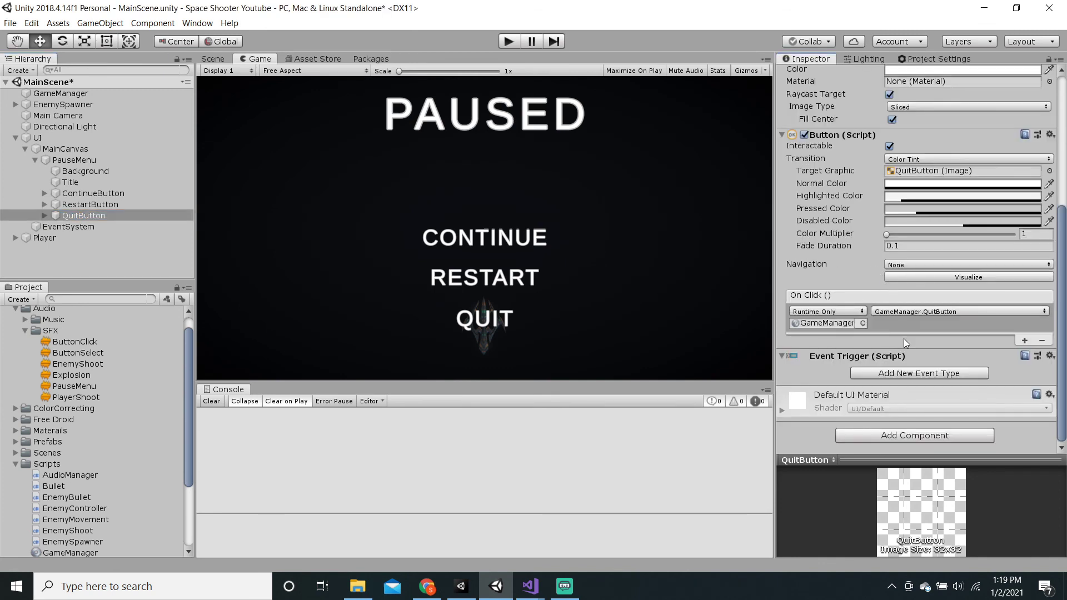
pyautogui.click(909, 374)
pyautogui.click(944, 152)
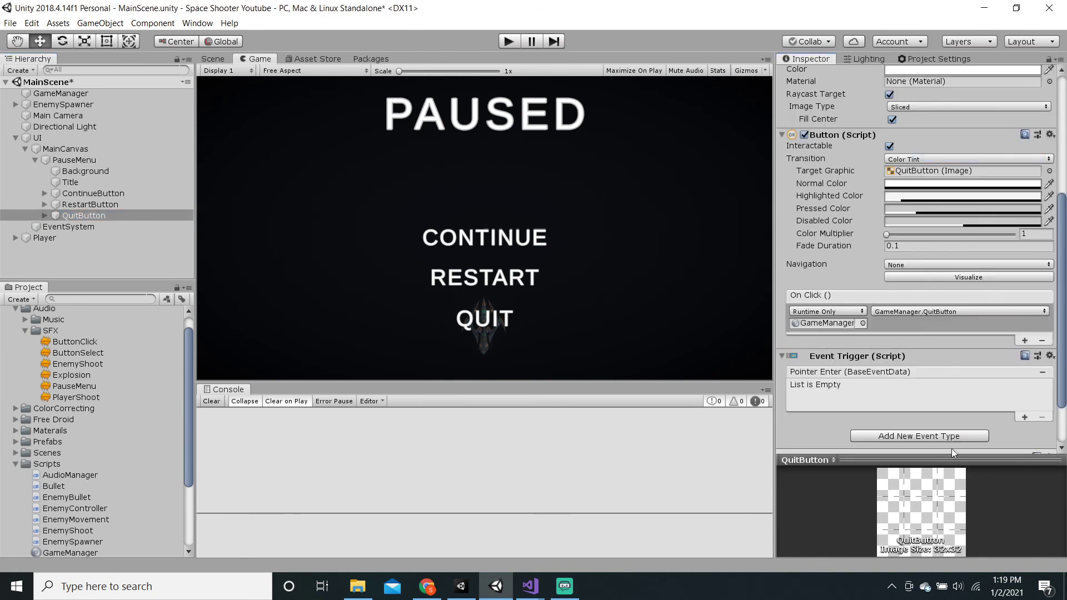
pyautogui.click(941, 438)
pyautogui.click(978, 271)
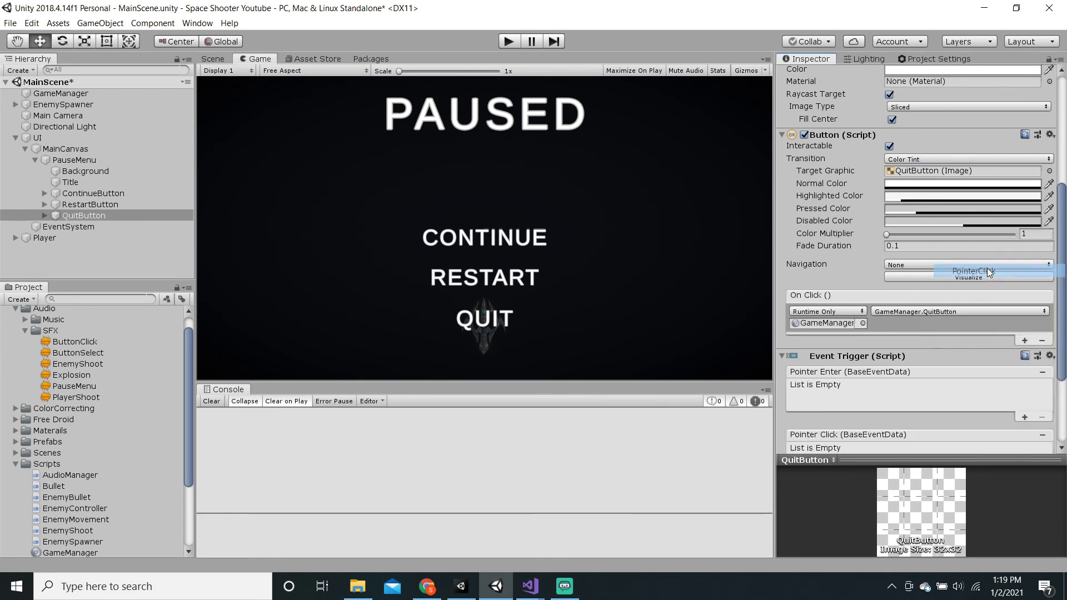
pyautogui.scroll(-3, 1006, 276)
pyautogui.click(1025, 354)
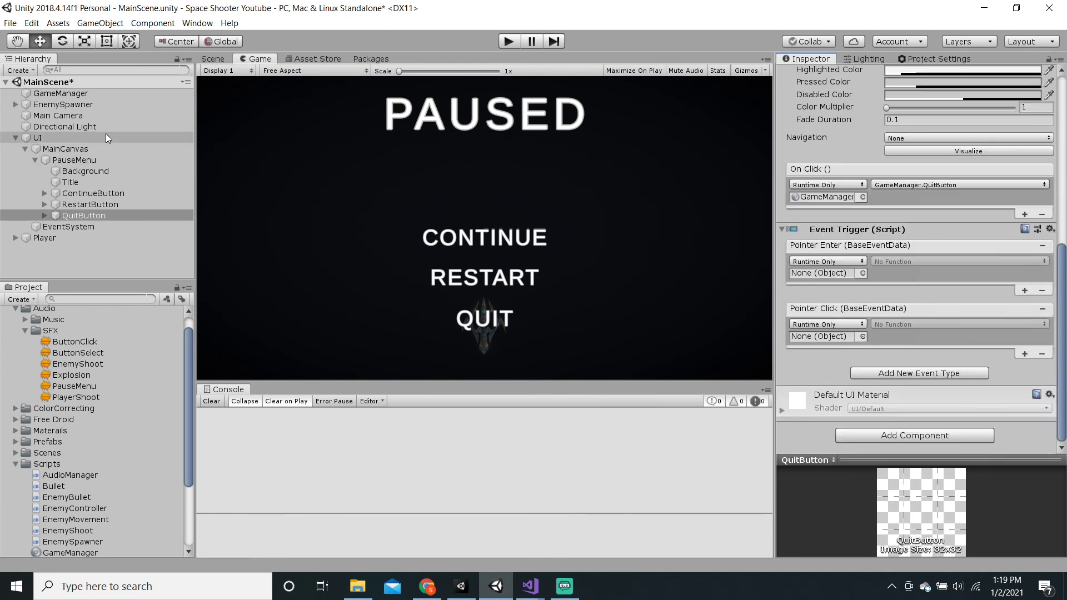
pyautogui.moveTo(61, 93); pyautogui.dragTo(827, 337)
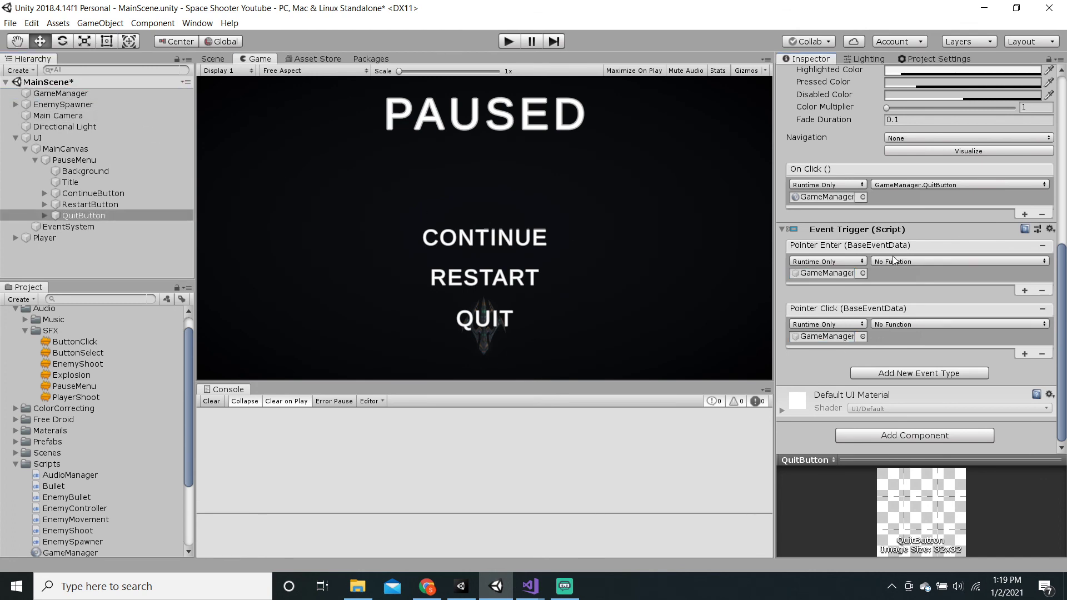
# Set QuitButton's Pointer Enter to ButtonSelect() and Pointer Click to ButtonClick()
pyautogui.click(894, 260)
pyautogui.moveTo(917, 319)
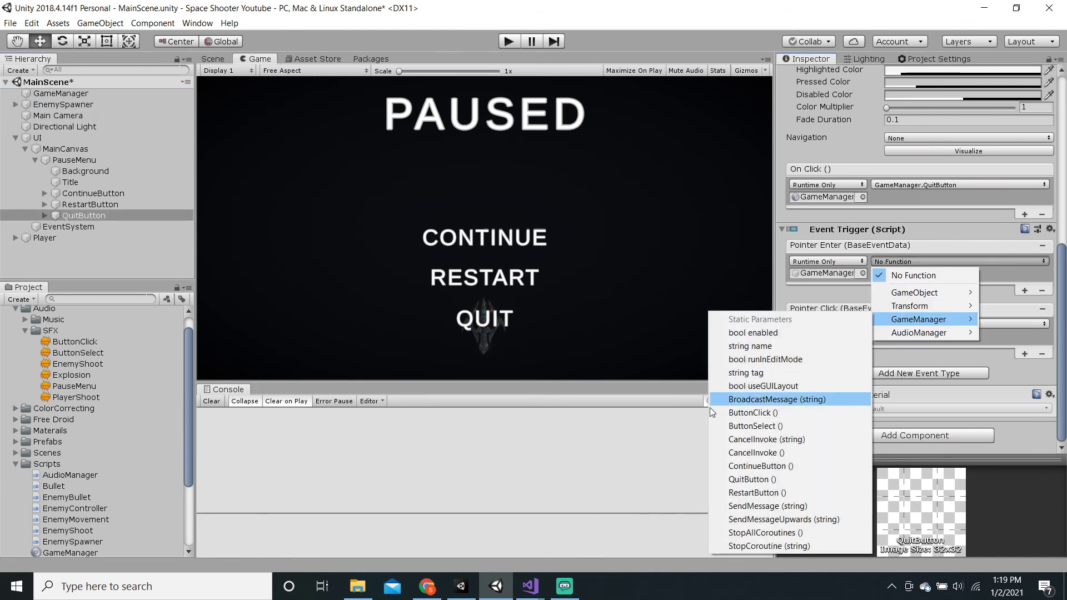
pyautogui.click(755, 426)
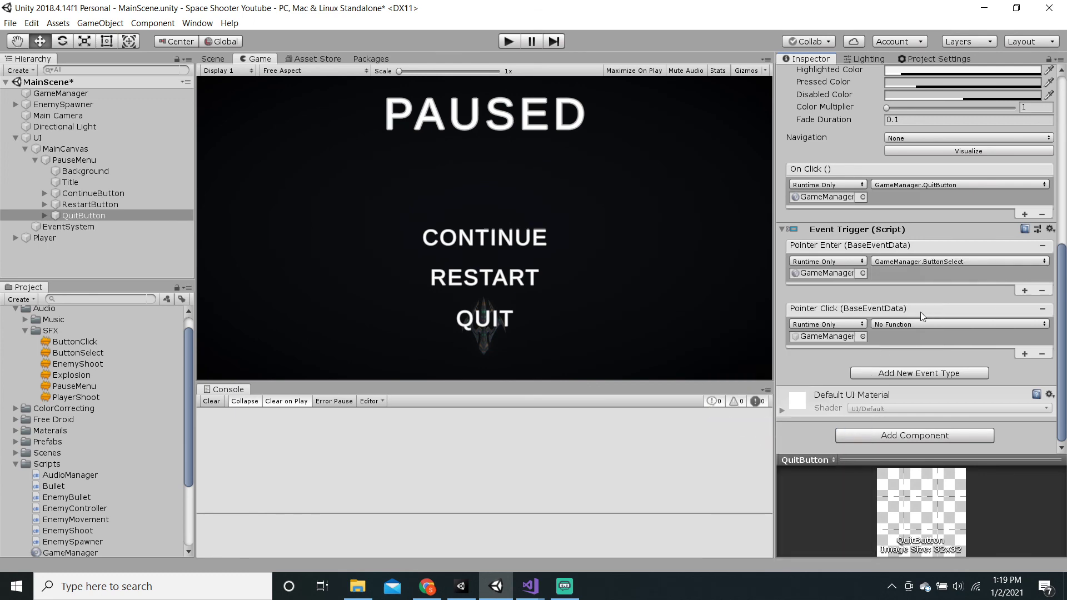
pyautogui.click(916, 325)
pyautogui.moveTo(911, 382)
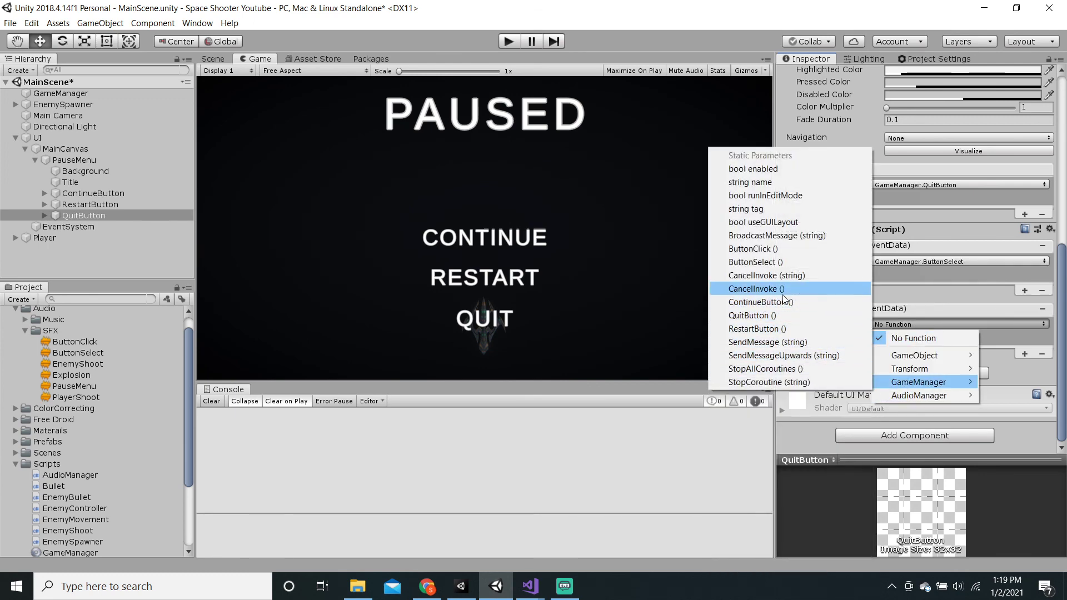
pyautogui.click(779, 249)
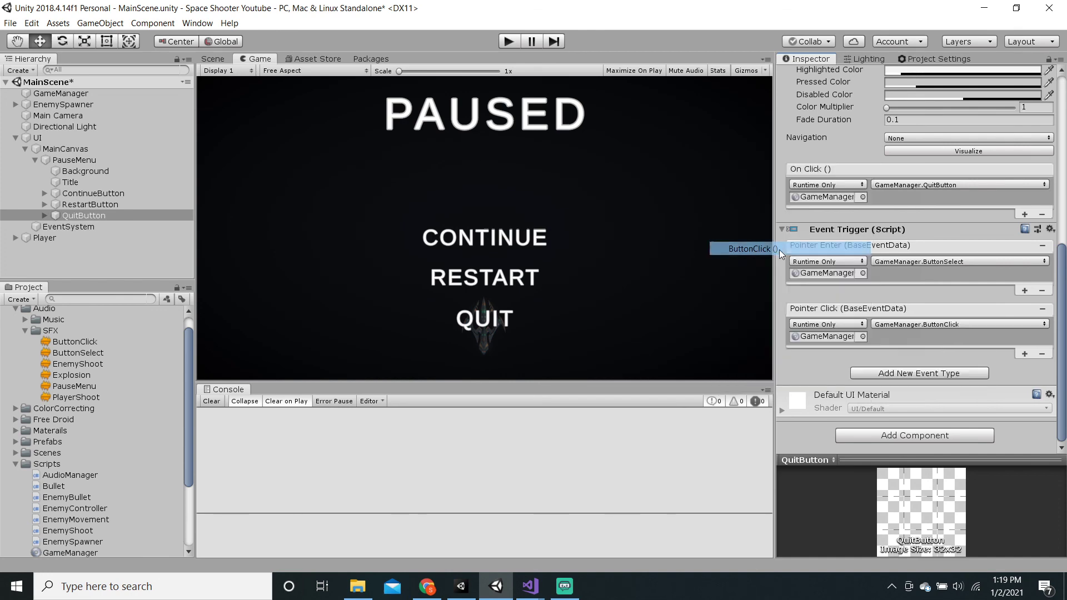
# Enter Play mode, pause with Escape, and resume twice with CONTINUE
pyautogui.click(509, 42)
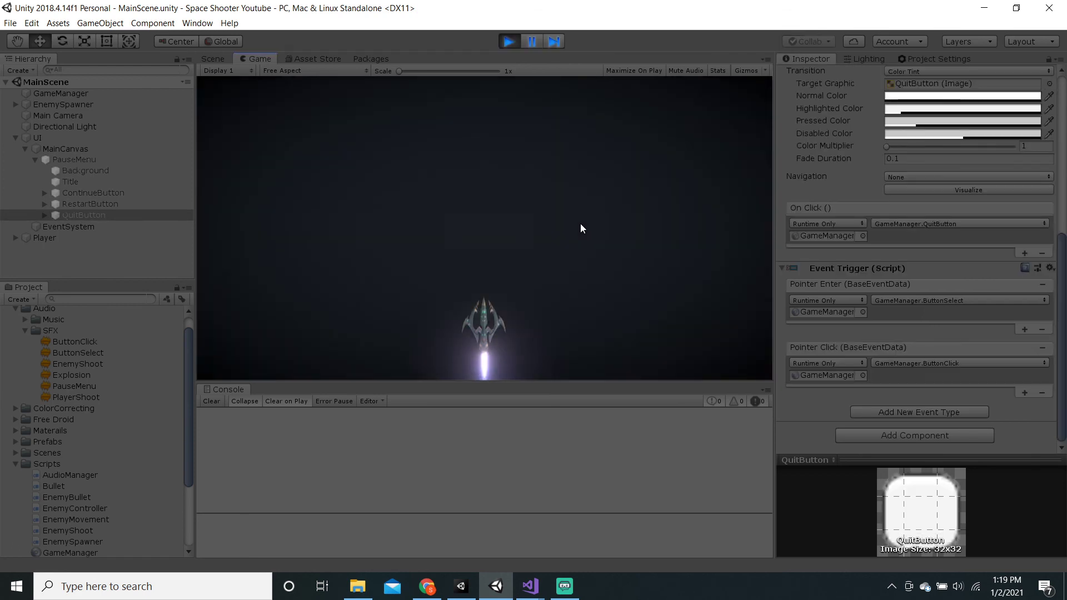
pyautogui.press('Escape')
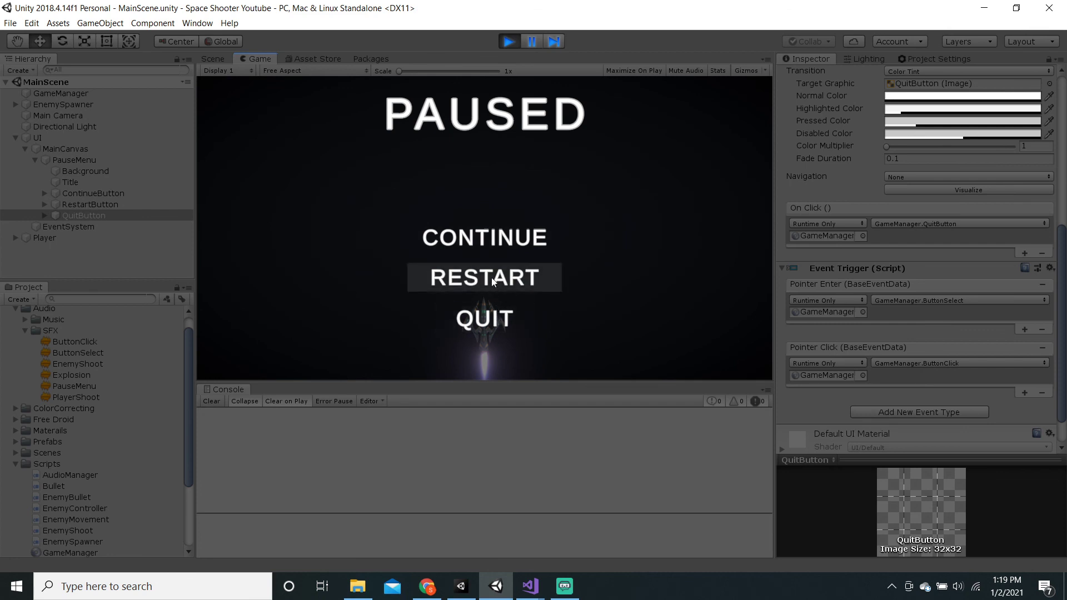
pyautogui.click(527, 239)
pyautogui.press('Escape')
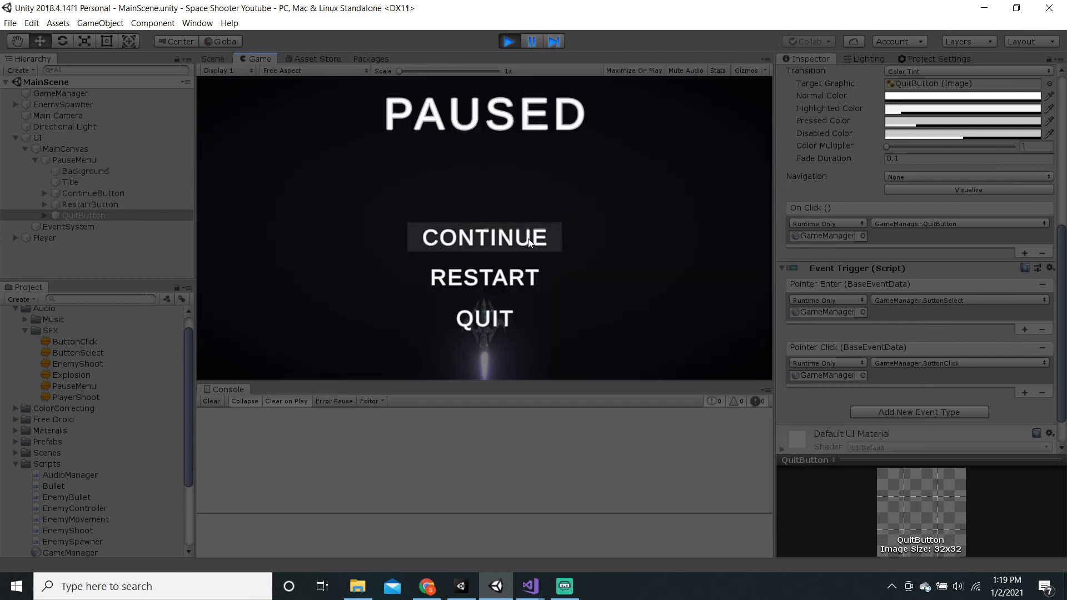
pyautogui.click(528, 239)
# Pause again, test QUIT (logs "Quit"), then RESTART the scene and pause it
pyautogui.press('Escape')
pyautogui.click(491, 322)
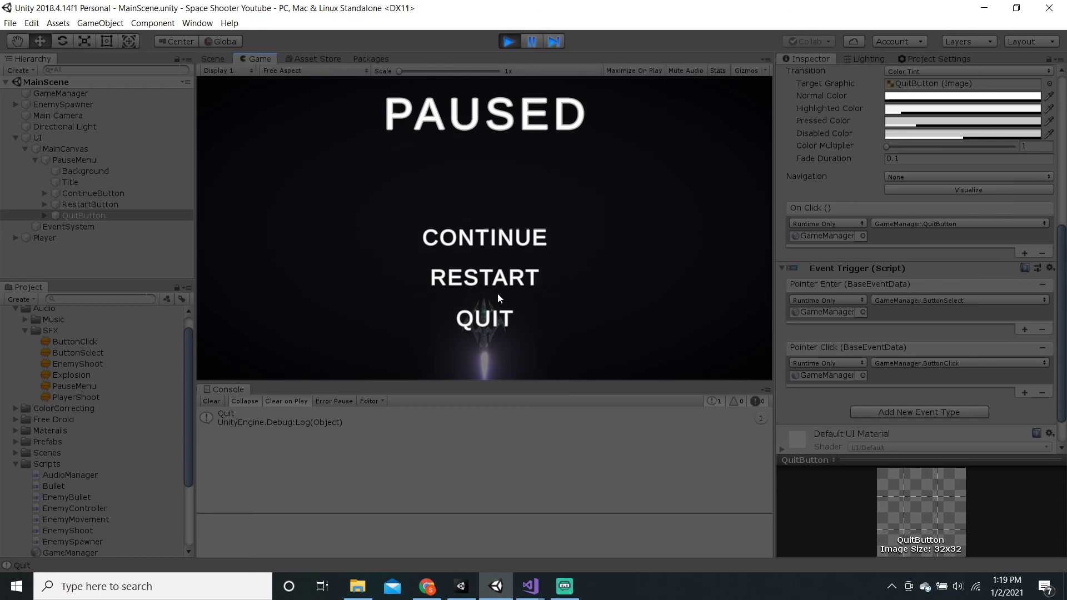
pyautogui.click(498, 278)
pyautogui.press('Escape')
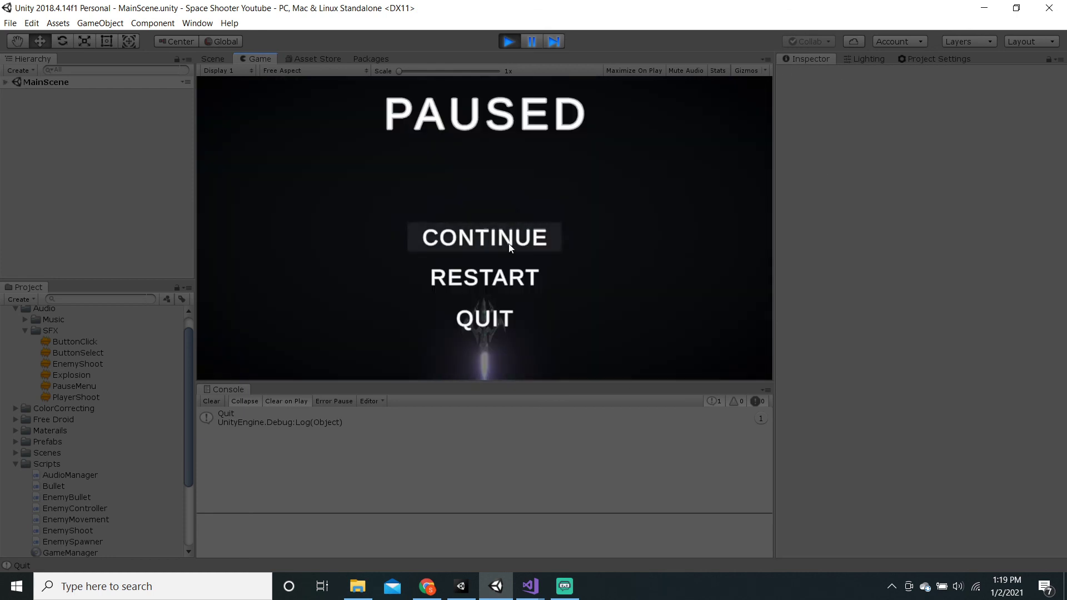
# Exit Play mode, clear the Console, and collapse the Audio and Scripts folders
pyautogui.click(508, 41)
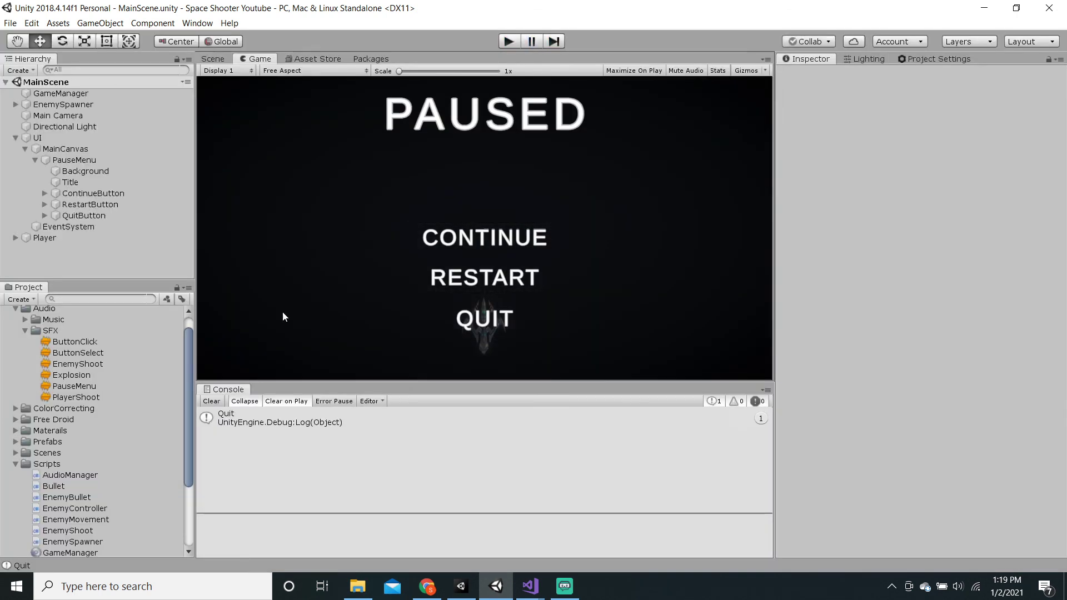
pyautogui.click(211, 401)
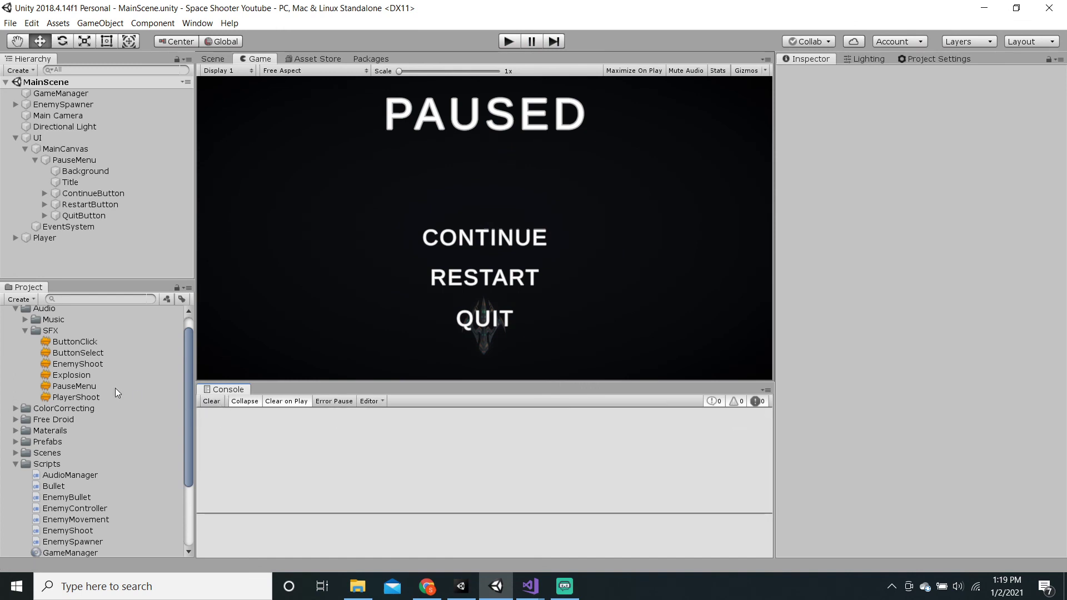
pyautogui.scroll(1, 115, 387)
pyautogui.click(16, 325)
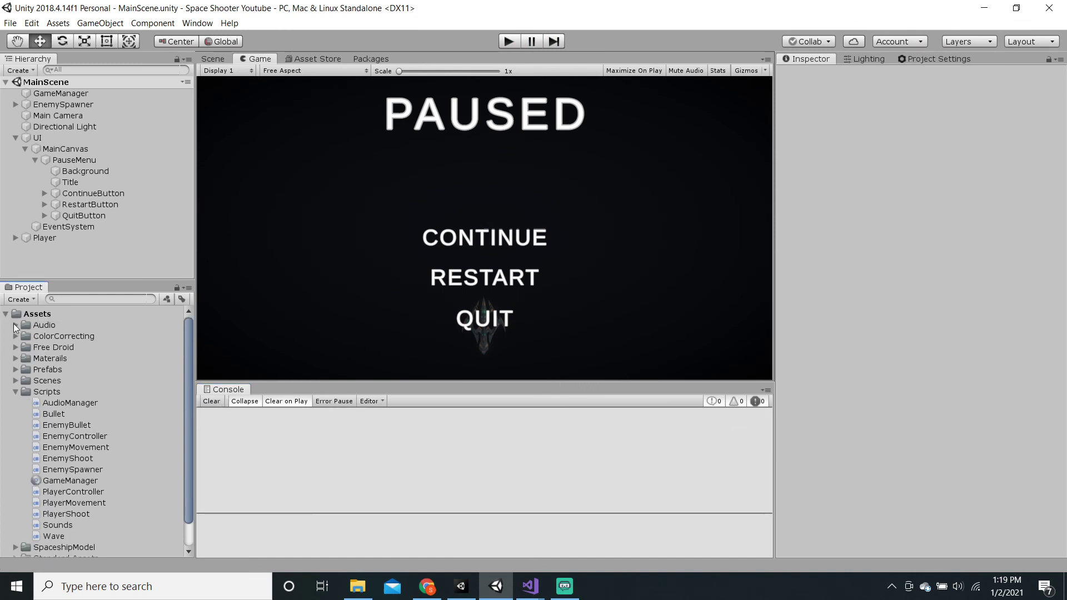
pyautogui.click(15, 391)
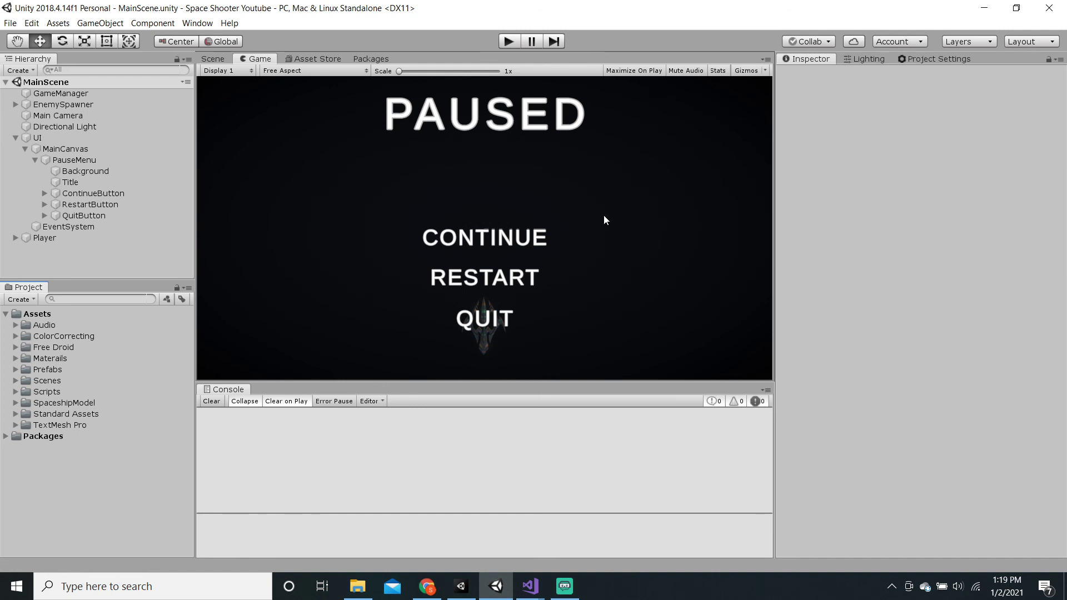
# Switch from Streamlabs OBS back to the Unity editor via the taskbar
pyautogui.click(502, 590)
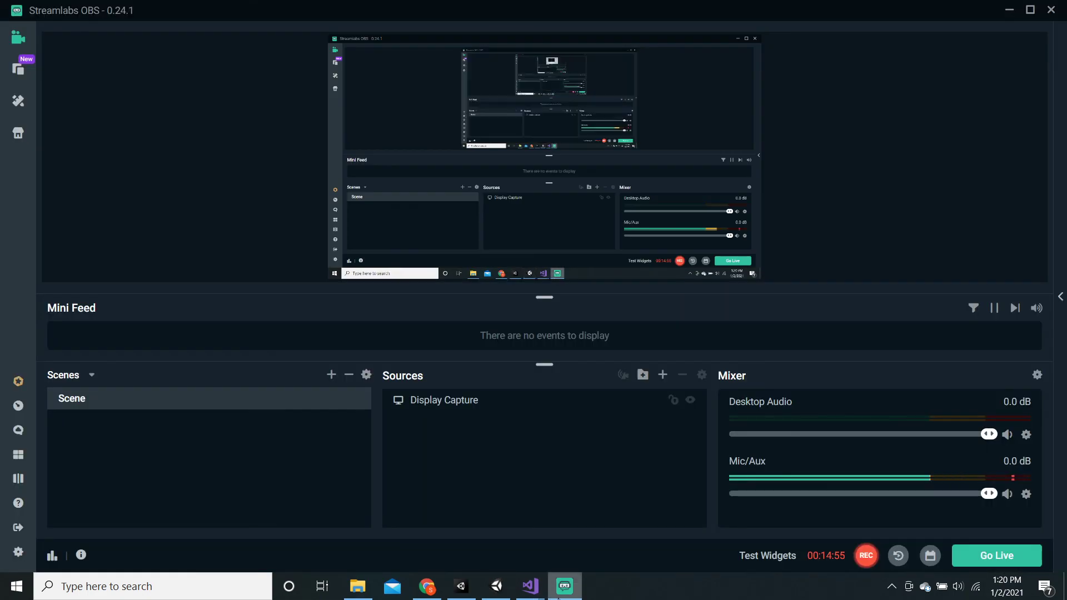
pyautogui.click(504, 594)
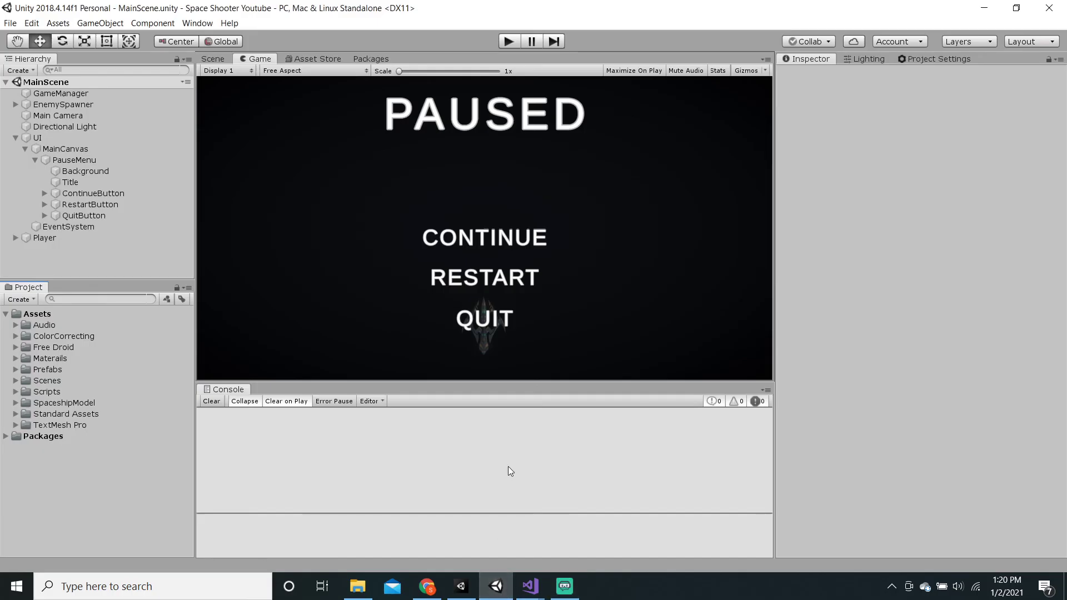